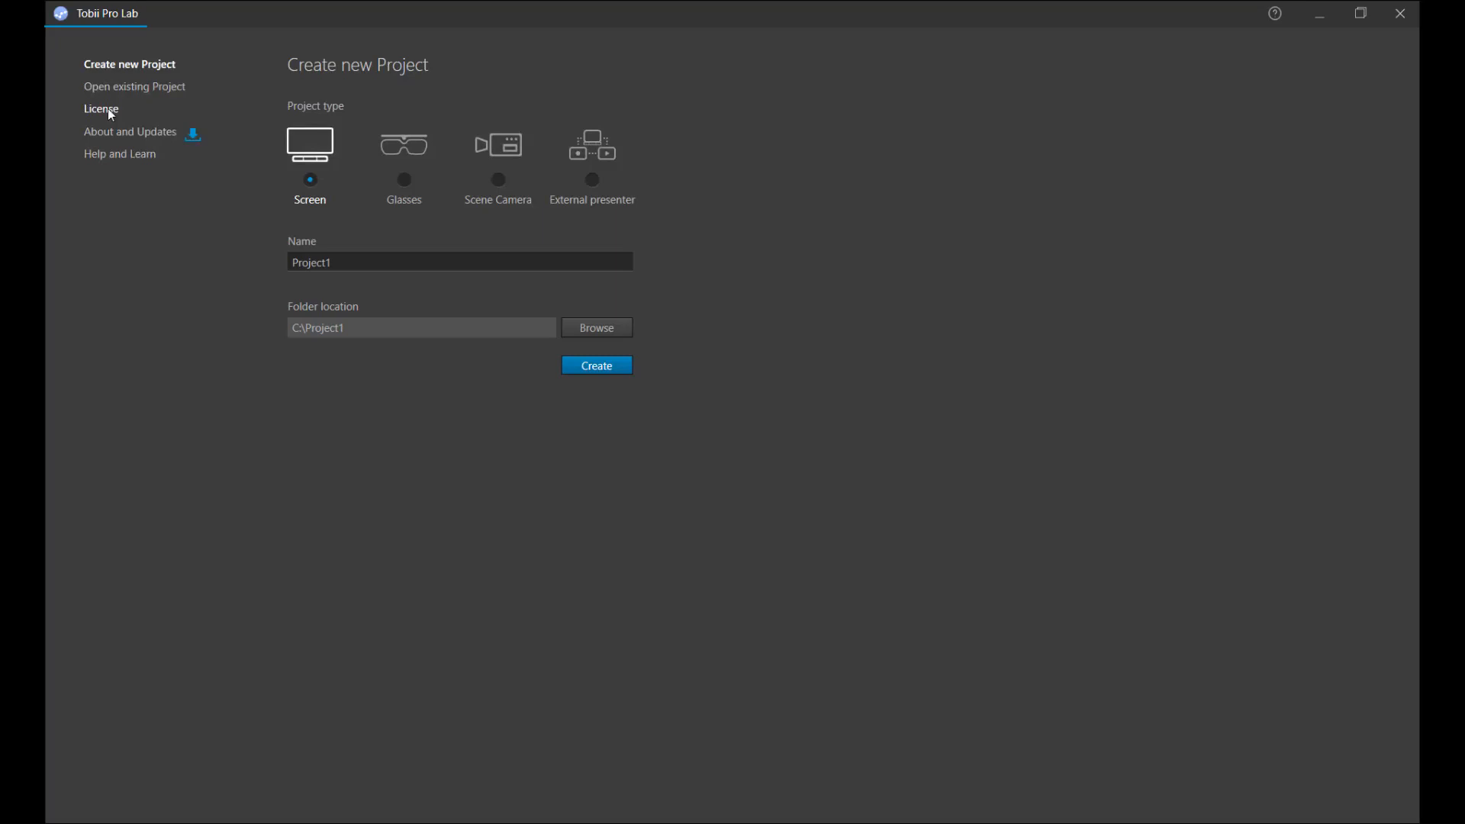
Open the recent Flanker 1.194 project and show participant variables, event types and stimulus variables in its overview
left_click(155, 87)
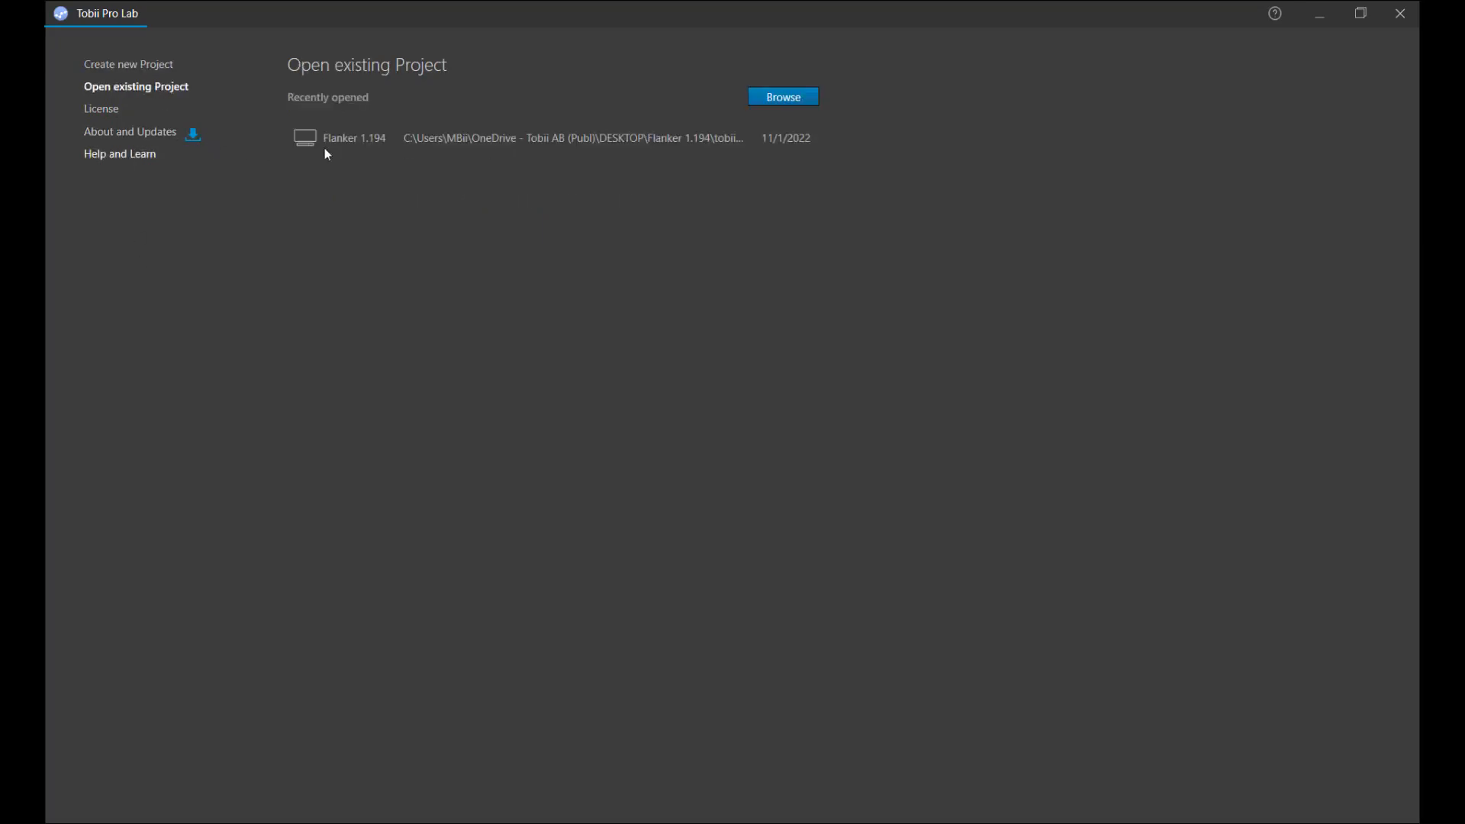
left_click(359, 140)
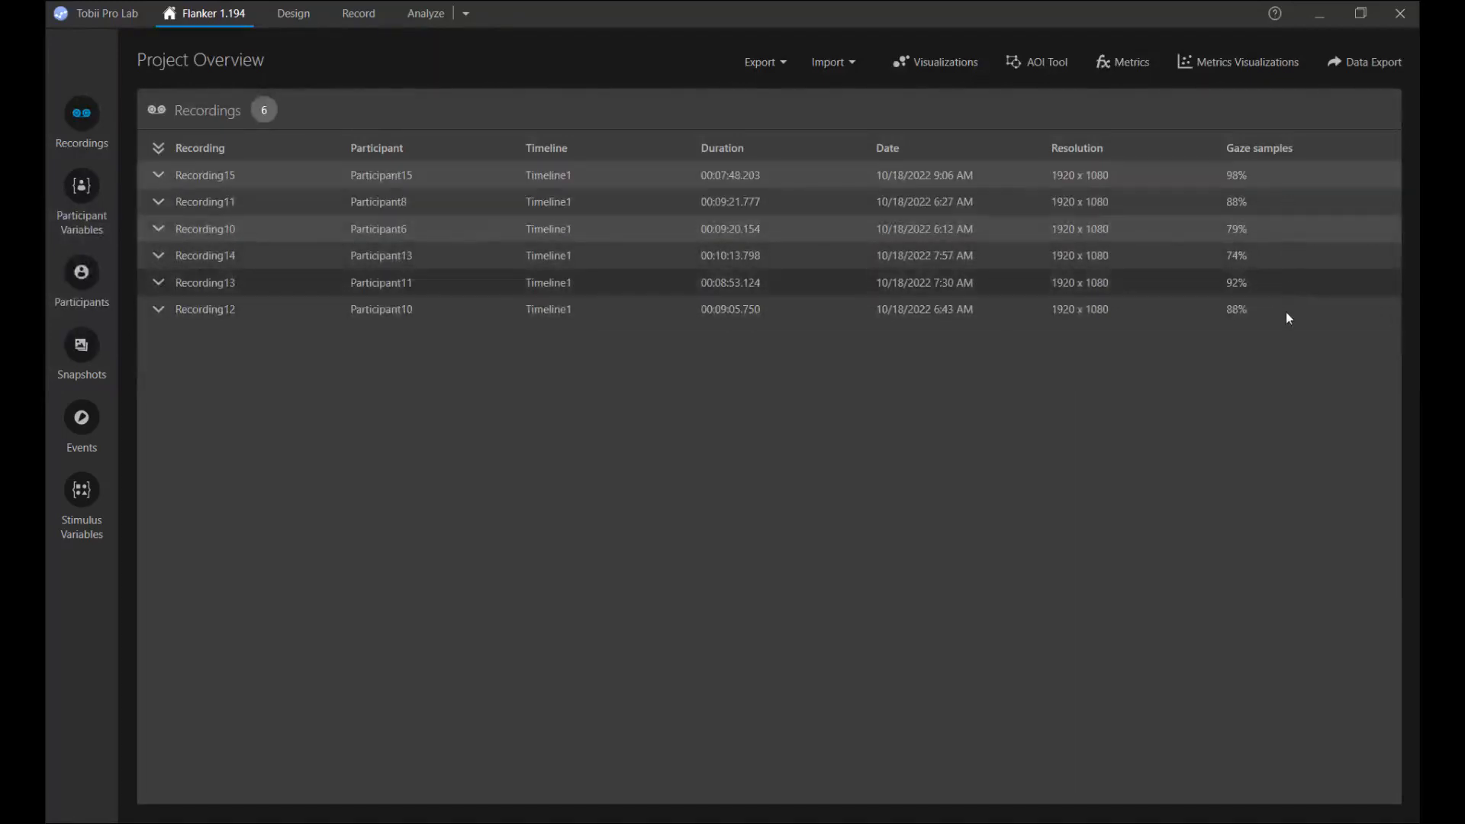
left_click(82, 187)
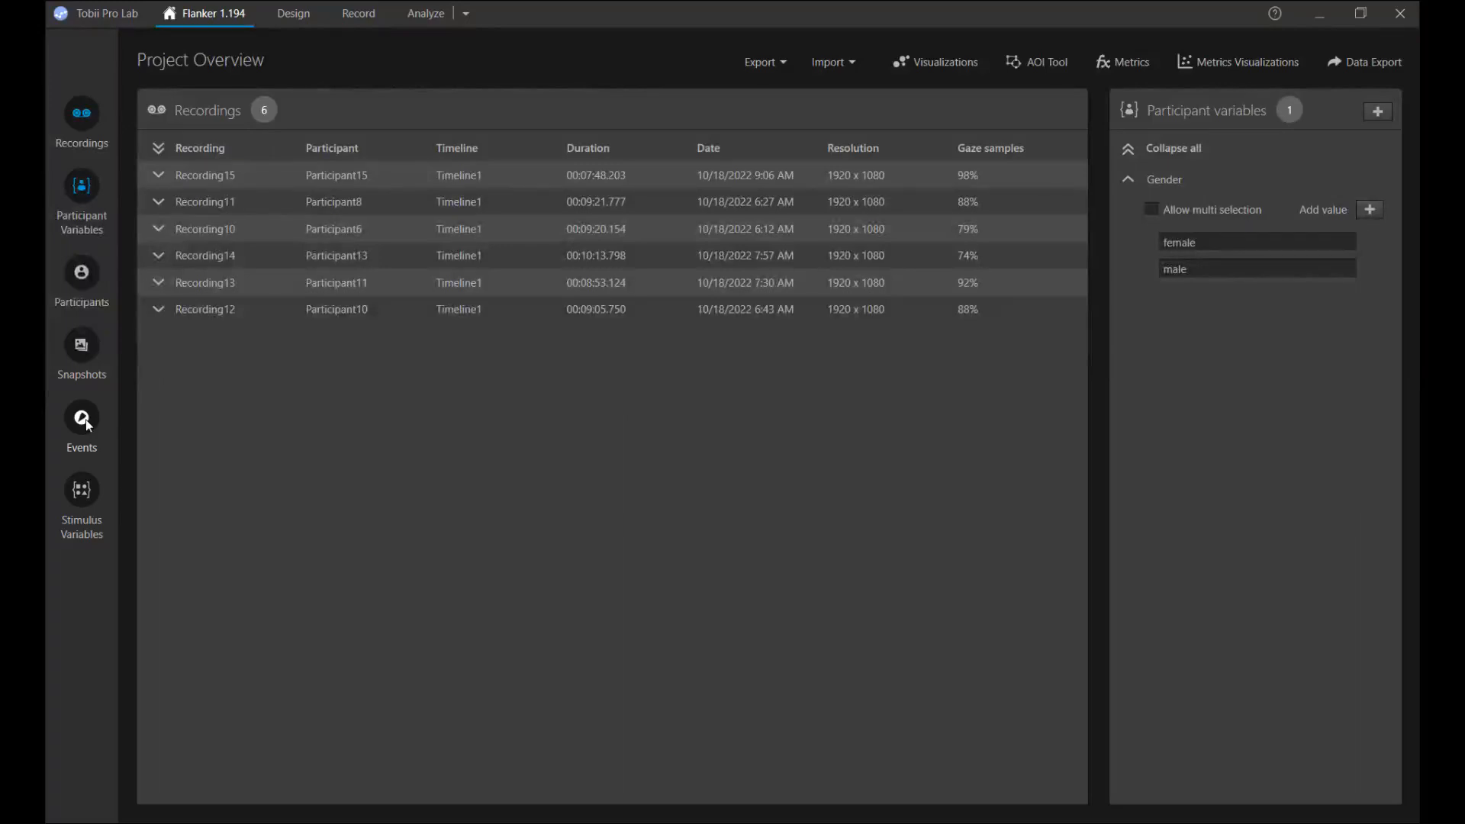
left_click(84, 421)
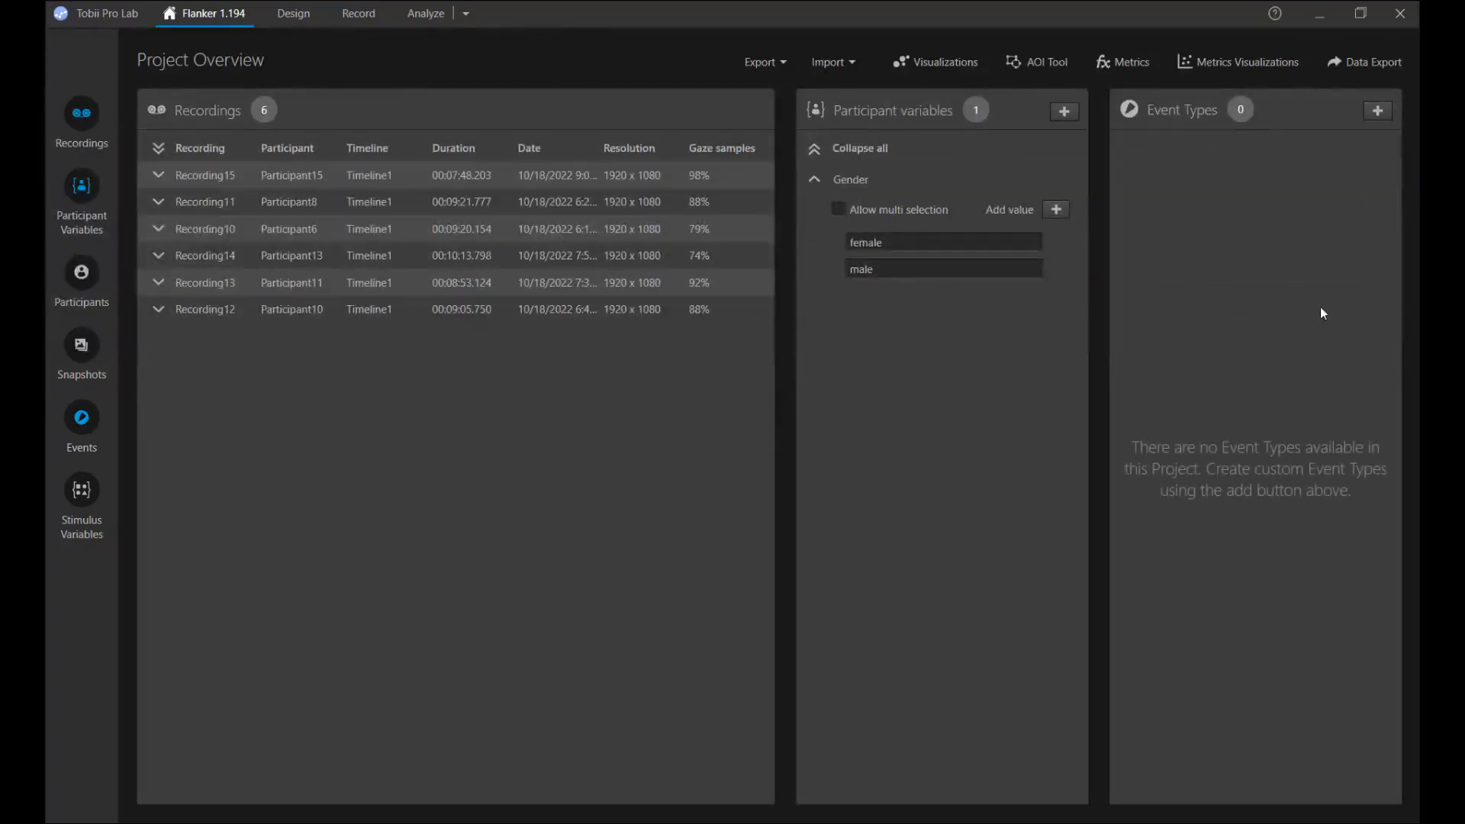
left_click(81, 492)
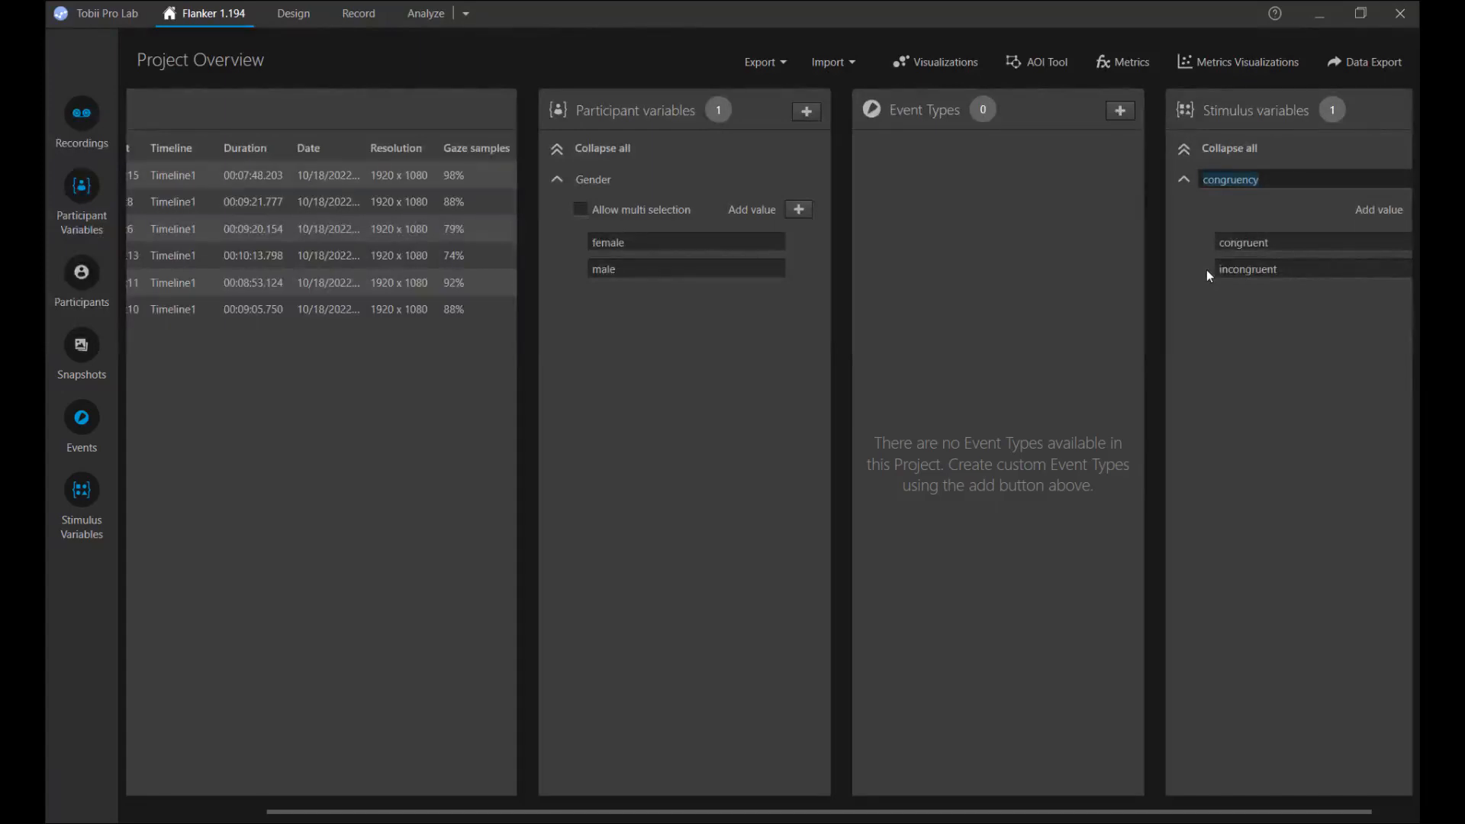
Review the calibration properties of the Eyetracker Calibration element in the Timeline1 design, including the number of targets options
left_click(286, 17)
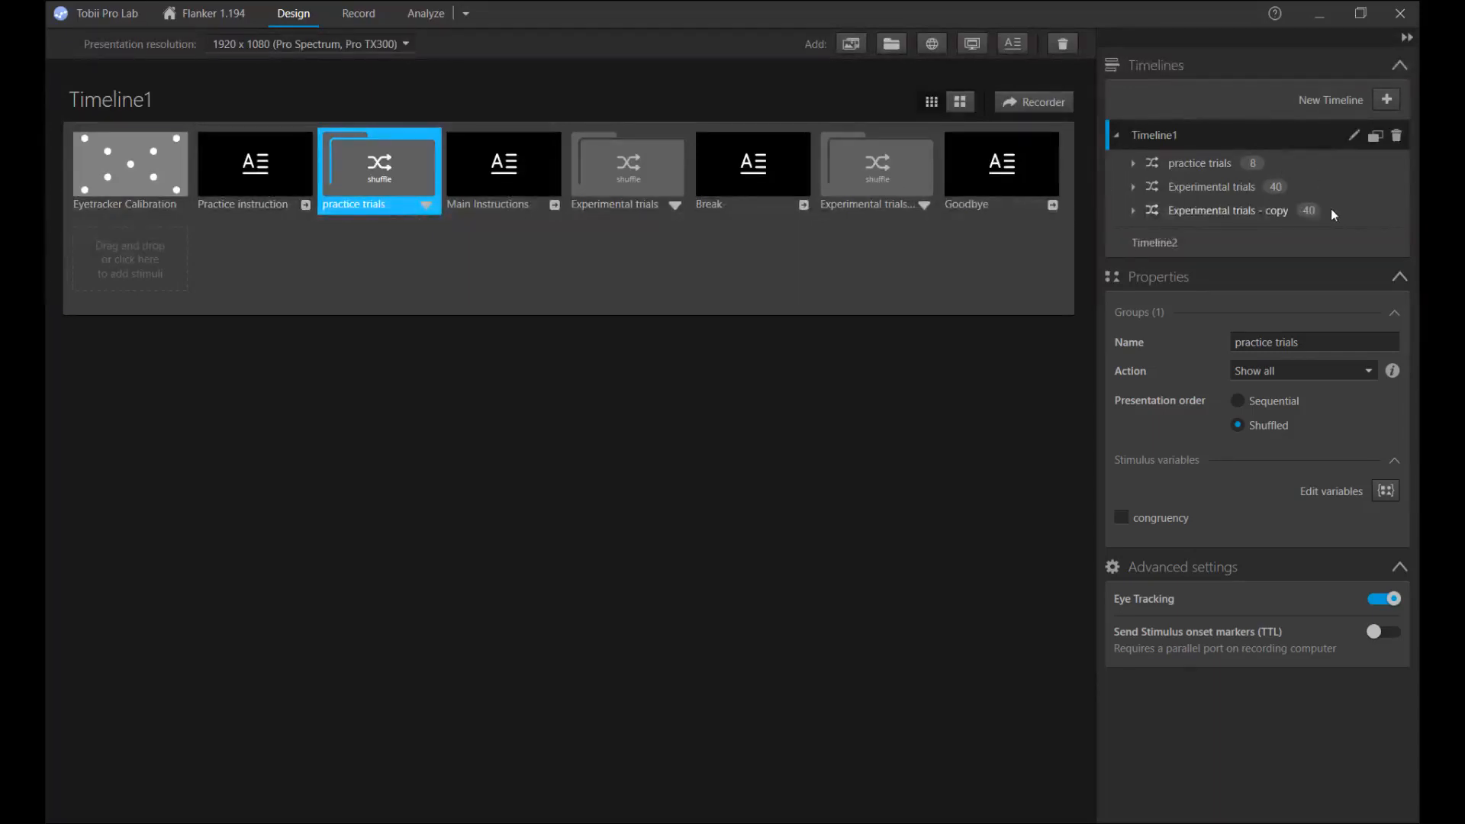
left_click(140, 180)
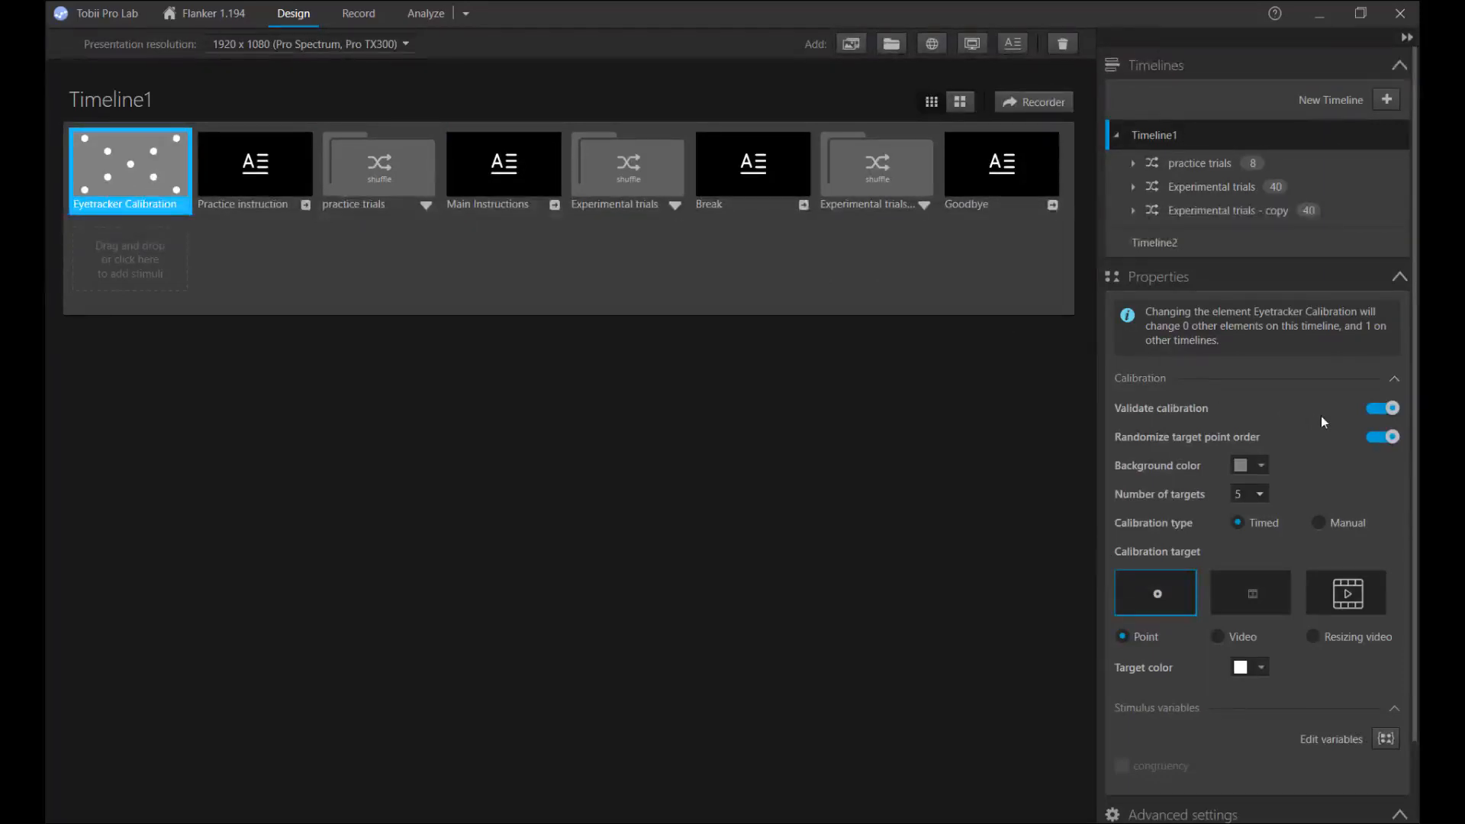
scroll(1321, 417, "down", 1)
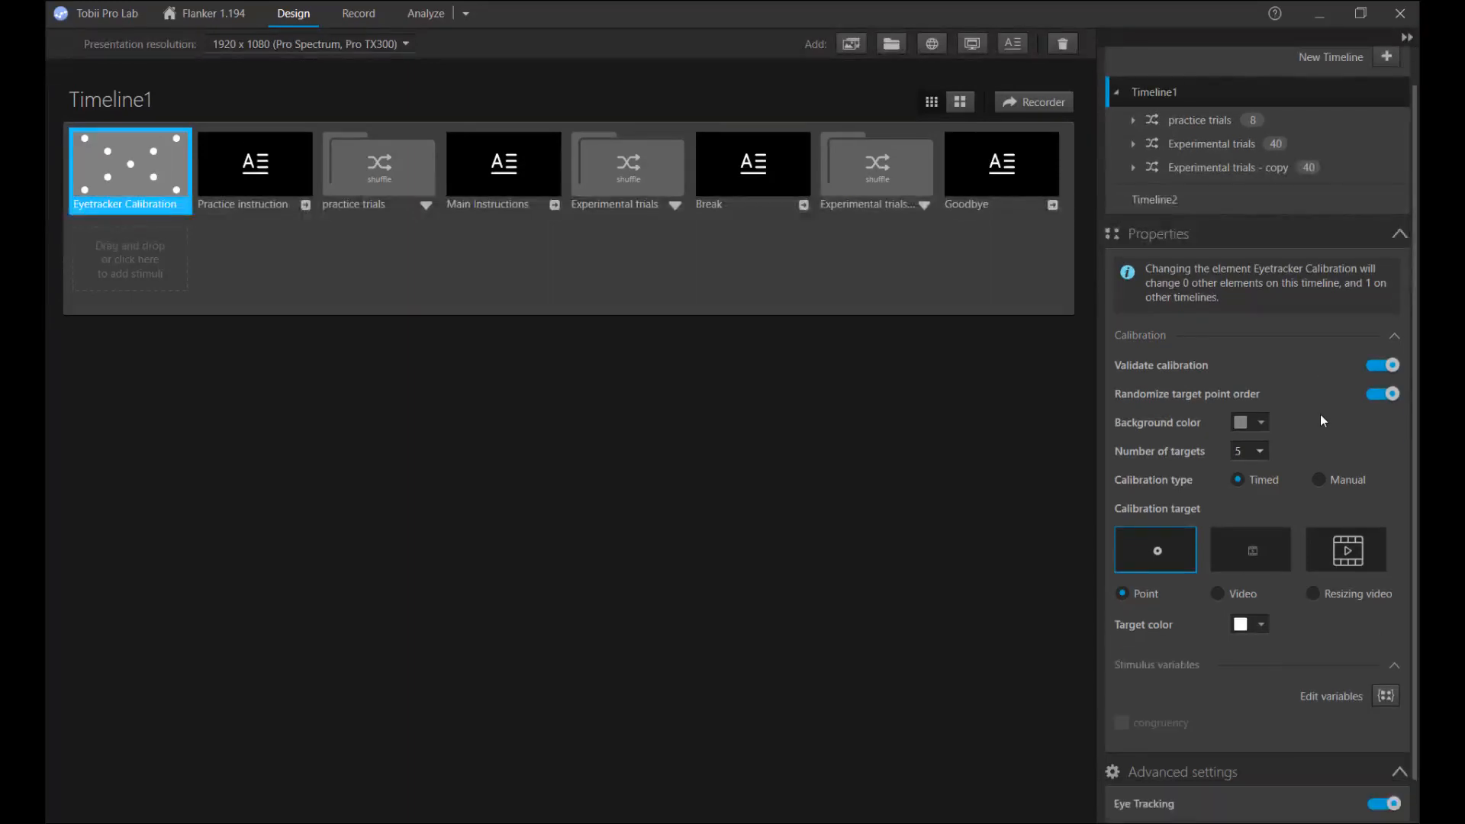
scroll(1323, 421, "down", 1)
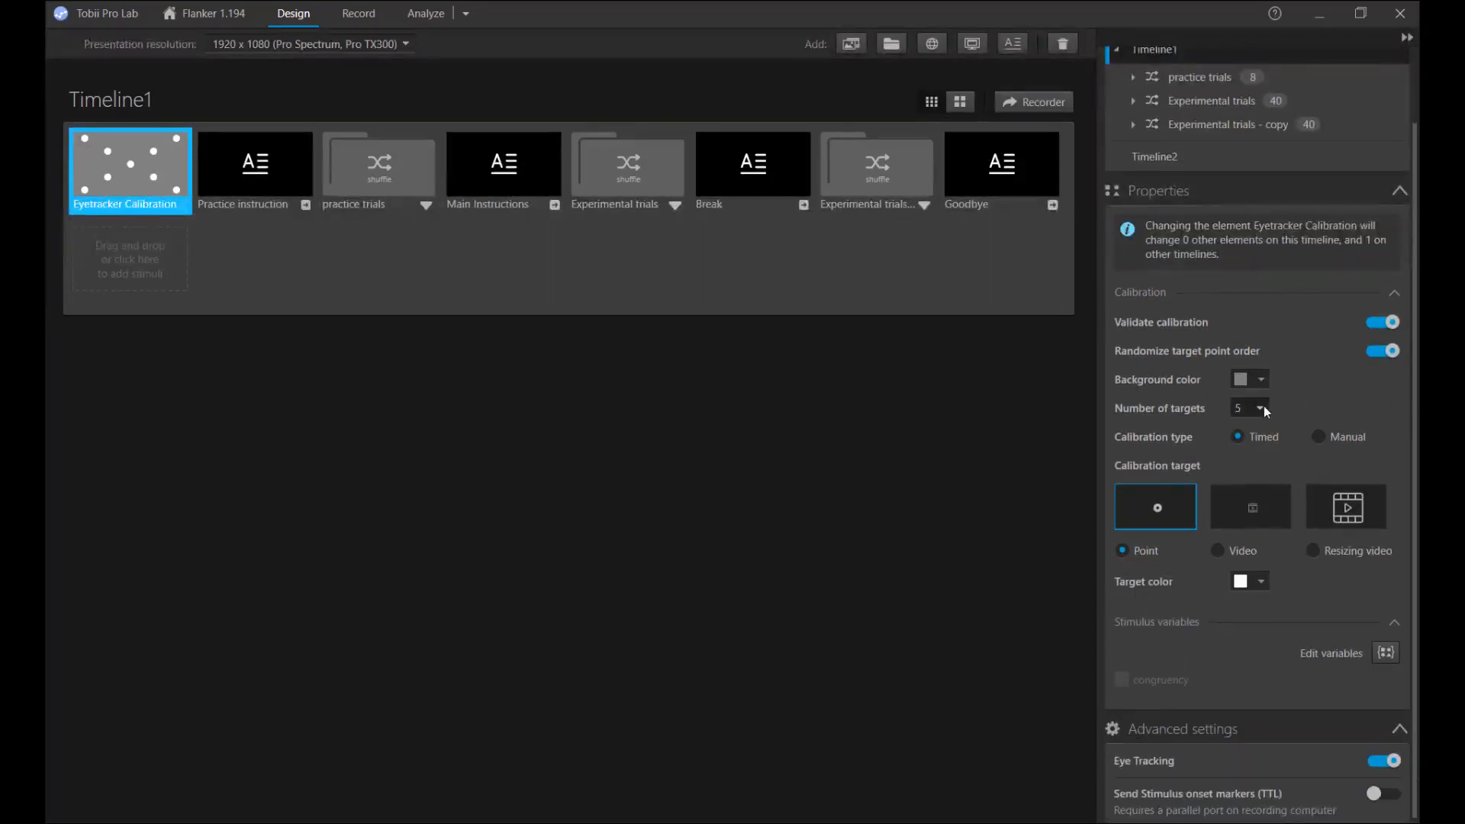
left_click(1261, 409)
left_click(1329, 390)
scroll(1190, 496, "down", 1)
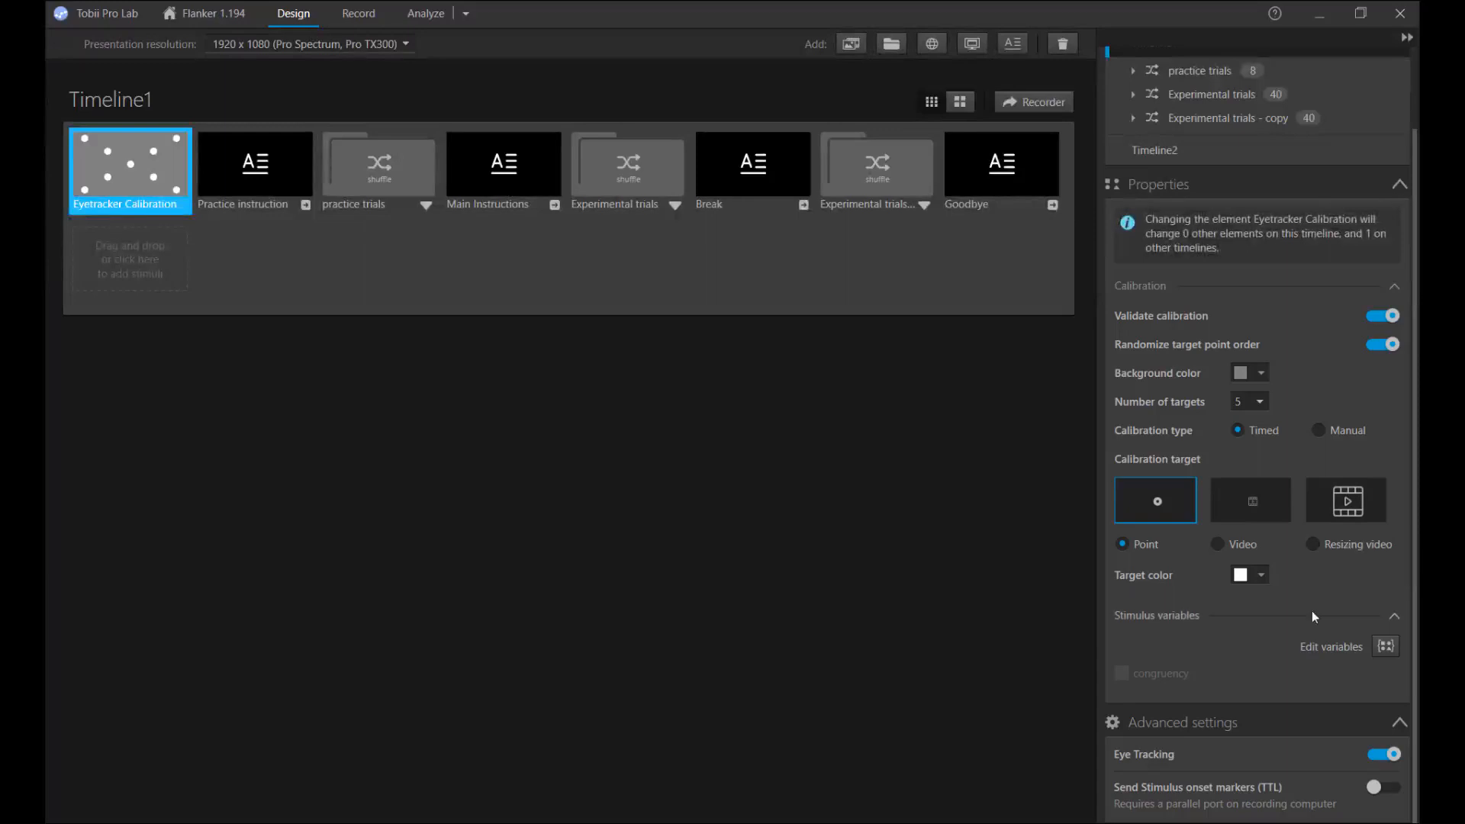
scroll(1312, 611, "up", 2)
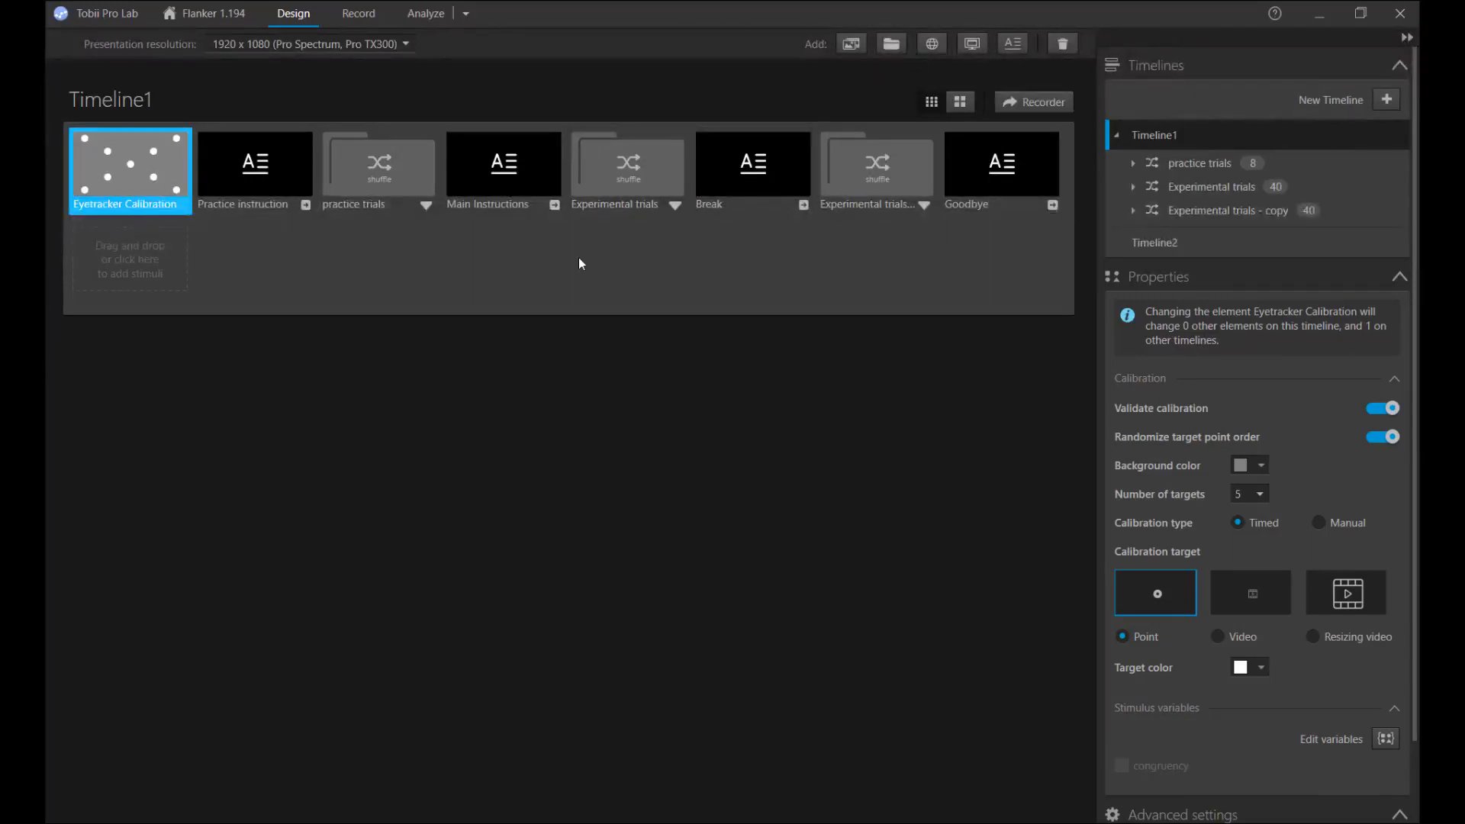
Inspect the Practice instruction element, and expand the practice trials group to view its left congruent image's properties
left_click(286, 168)
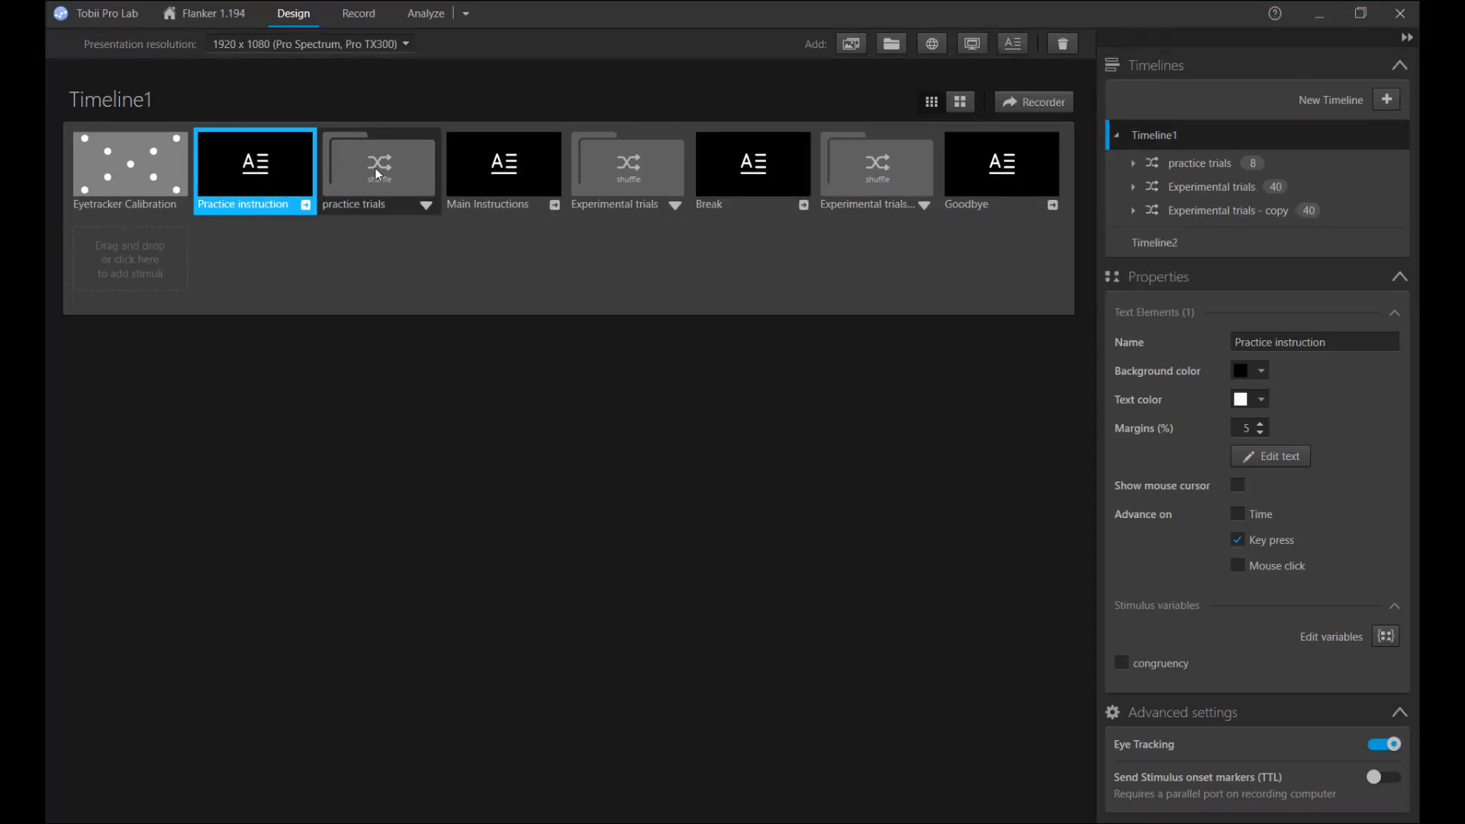
left_click(425, 206)
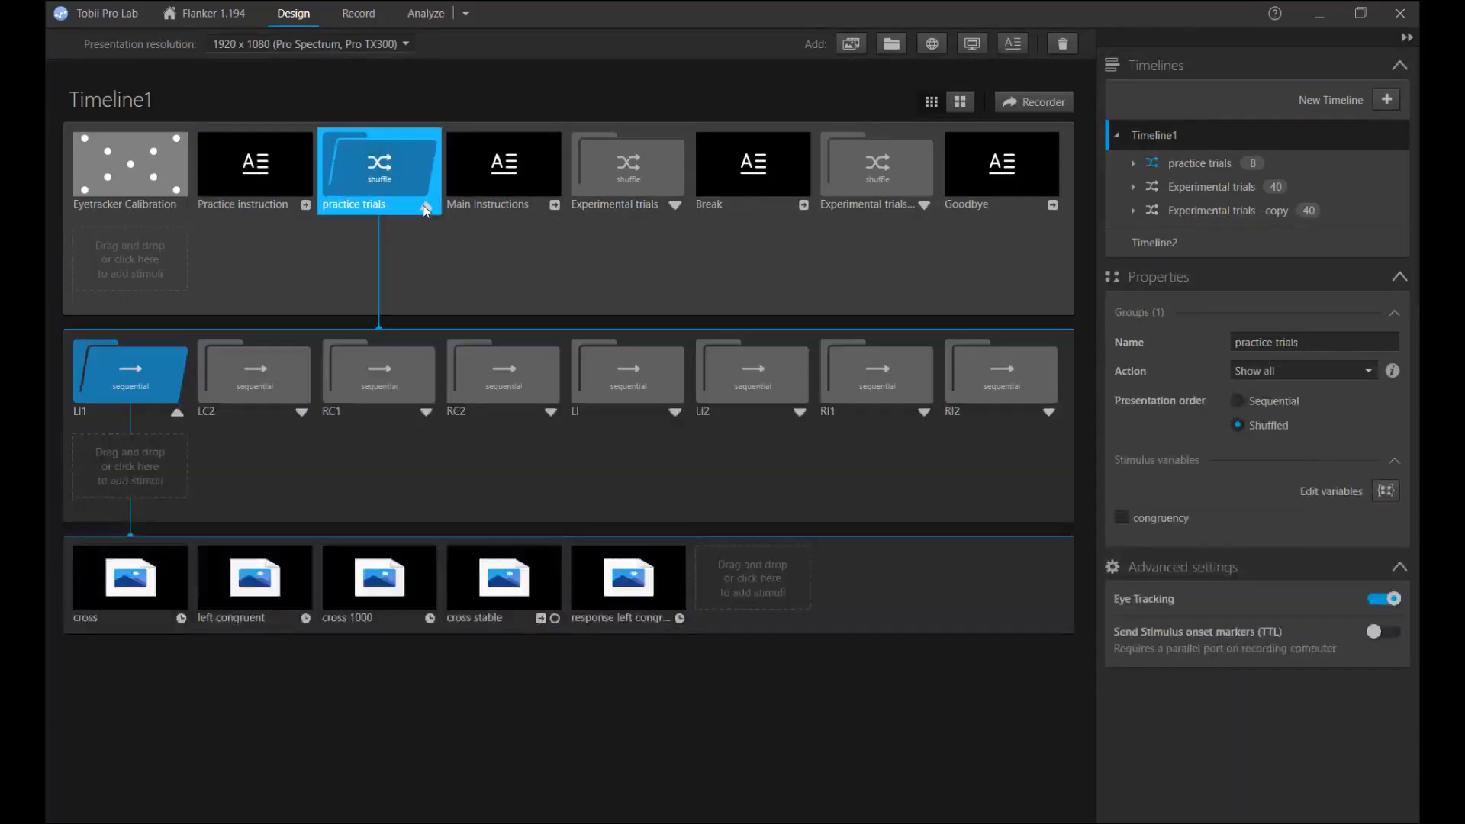
left_click(282, 585)
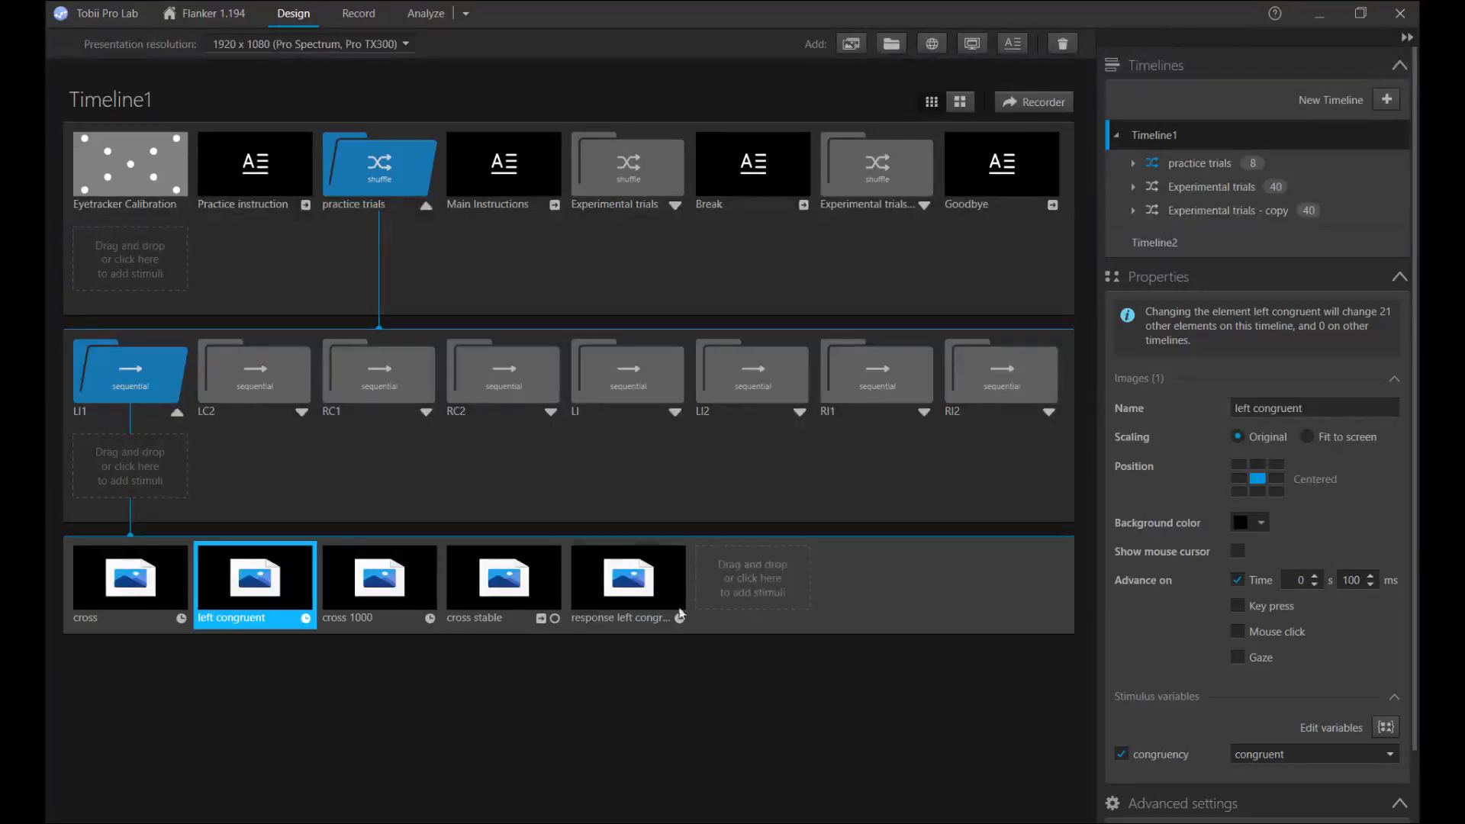
Check the action options of the LI1 group and the stimulus properties of its left congruent image
left_click(138, 387)
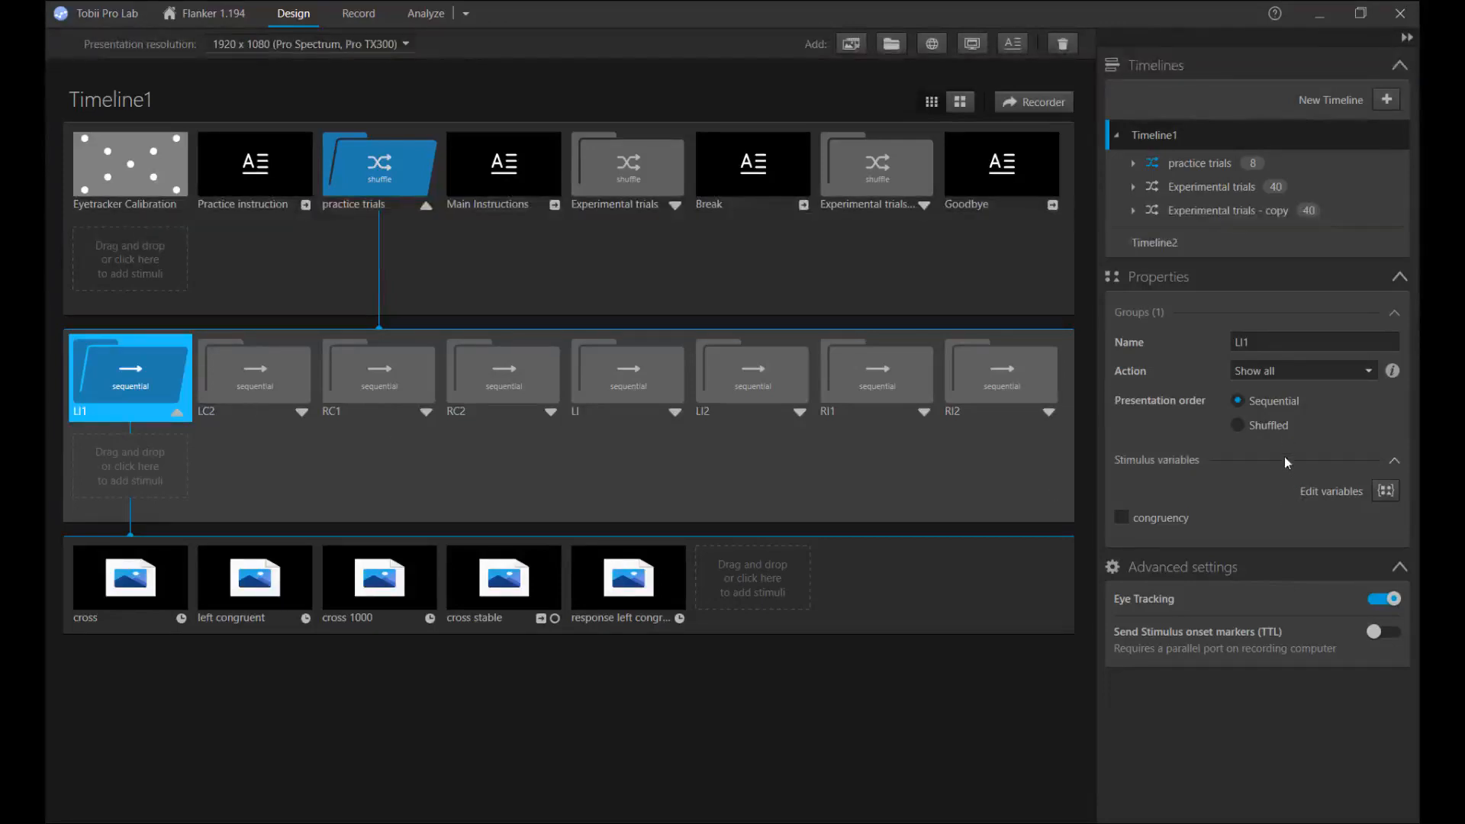
left_click(1304, 369)
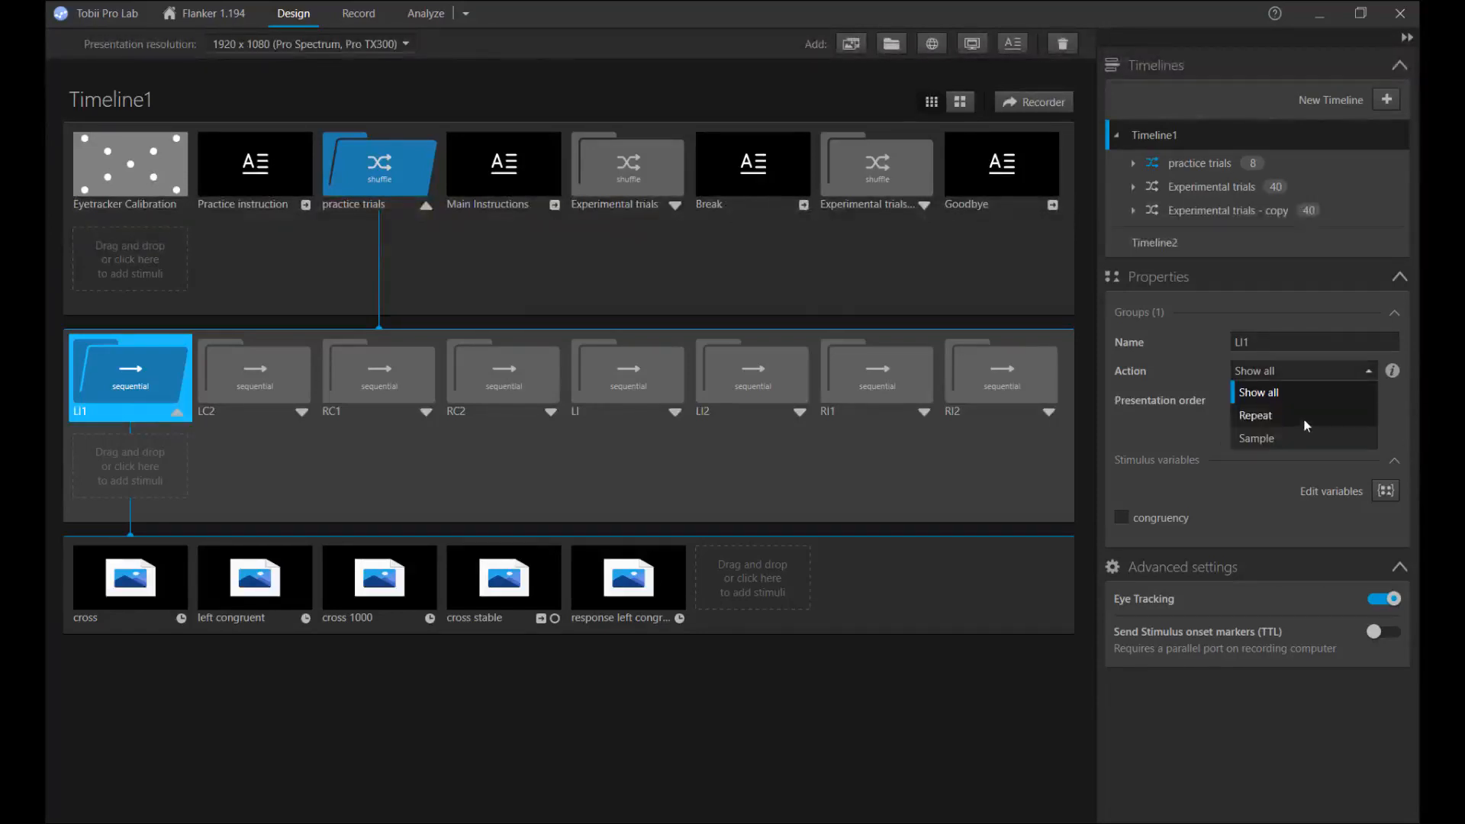
left_click(1184, 434)
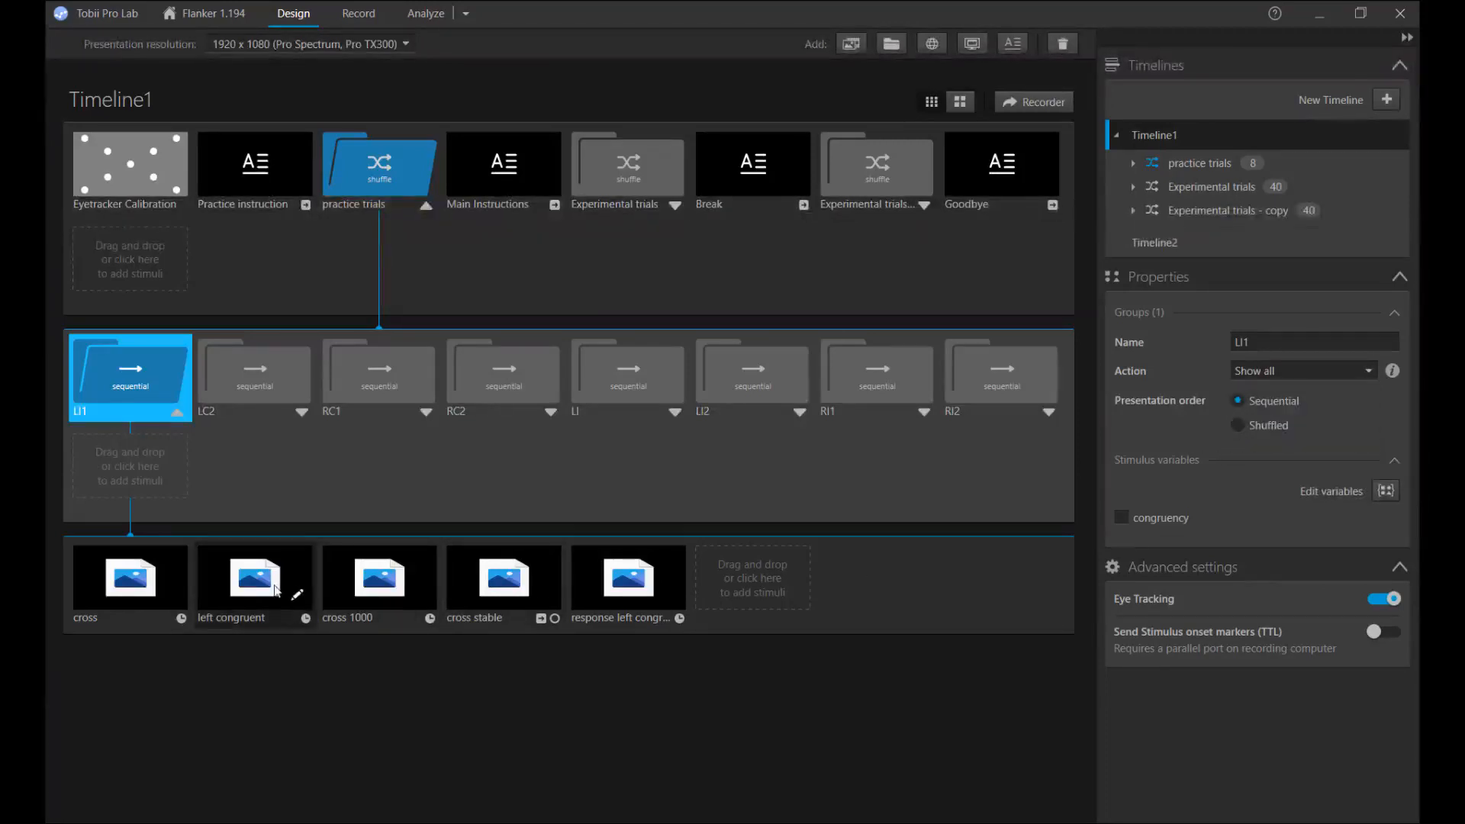
left_click(276, 589)
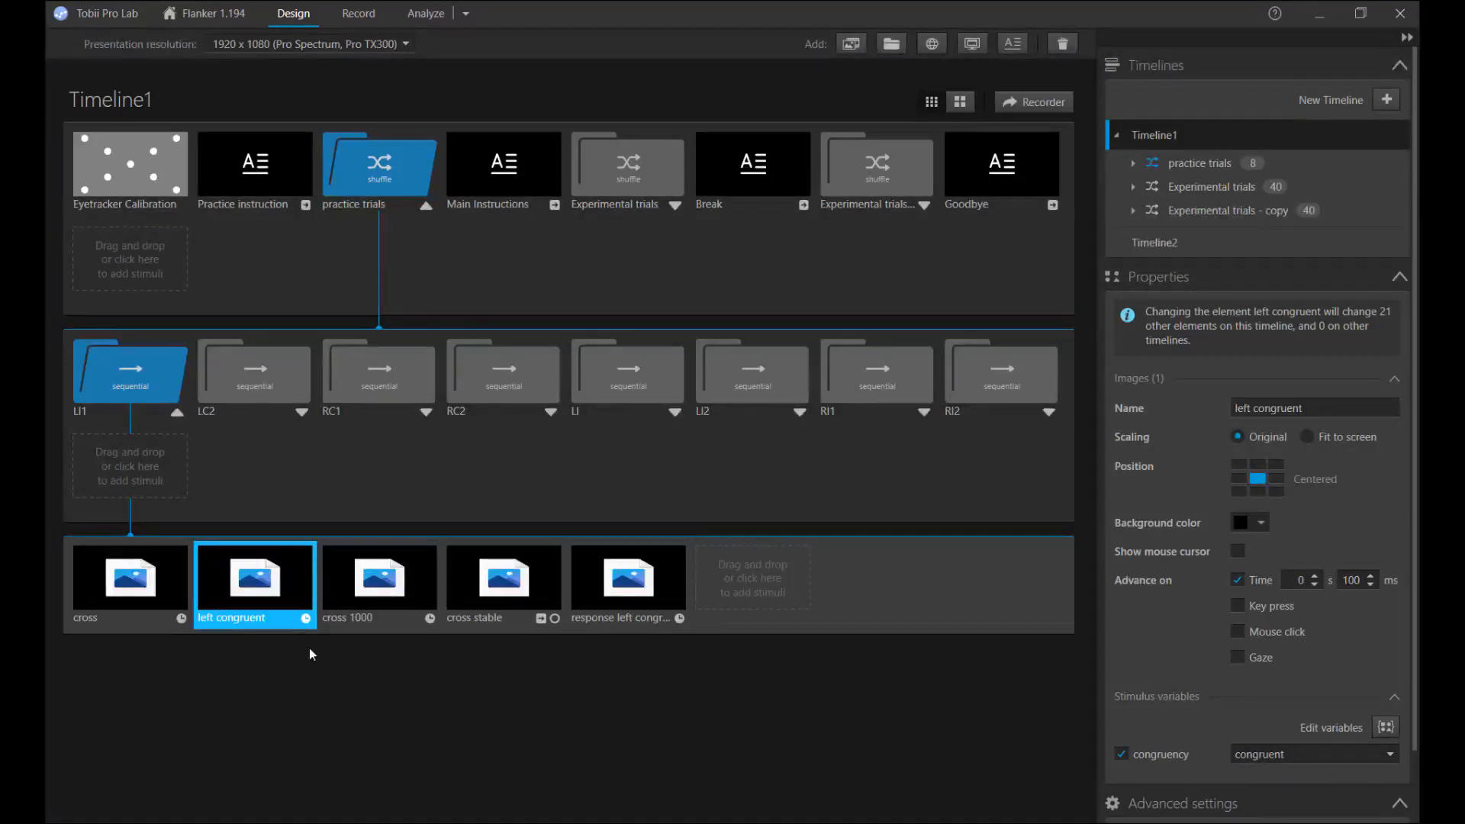
View the recording setup for Timeline1, and open Recording15 for analysis
left_click(358, 16)
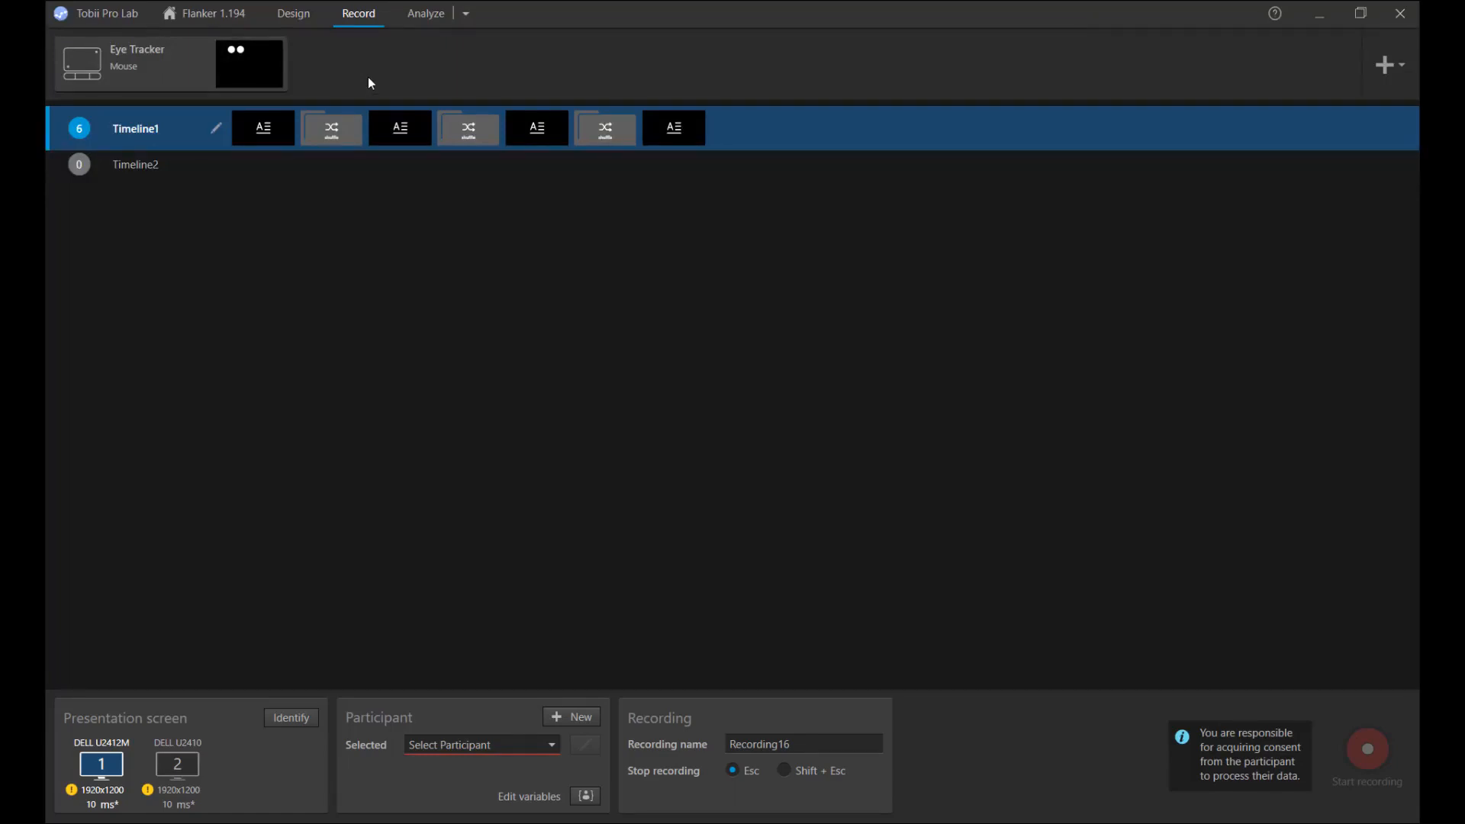
left_click(430, 13)
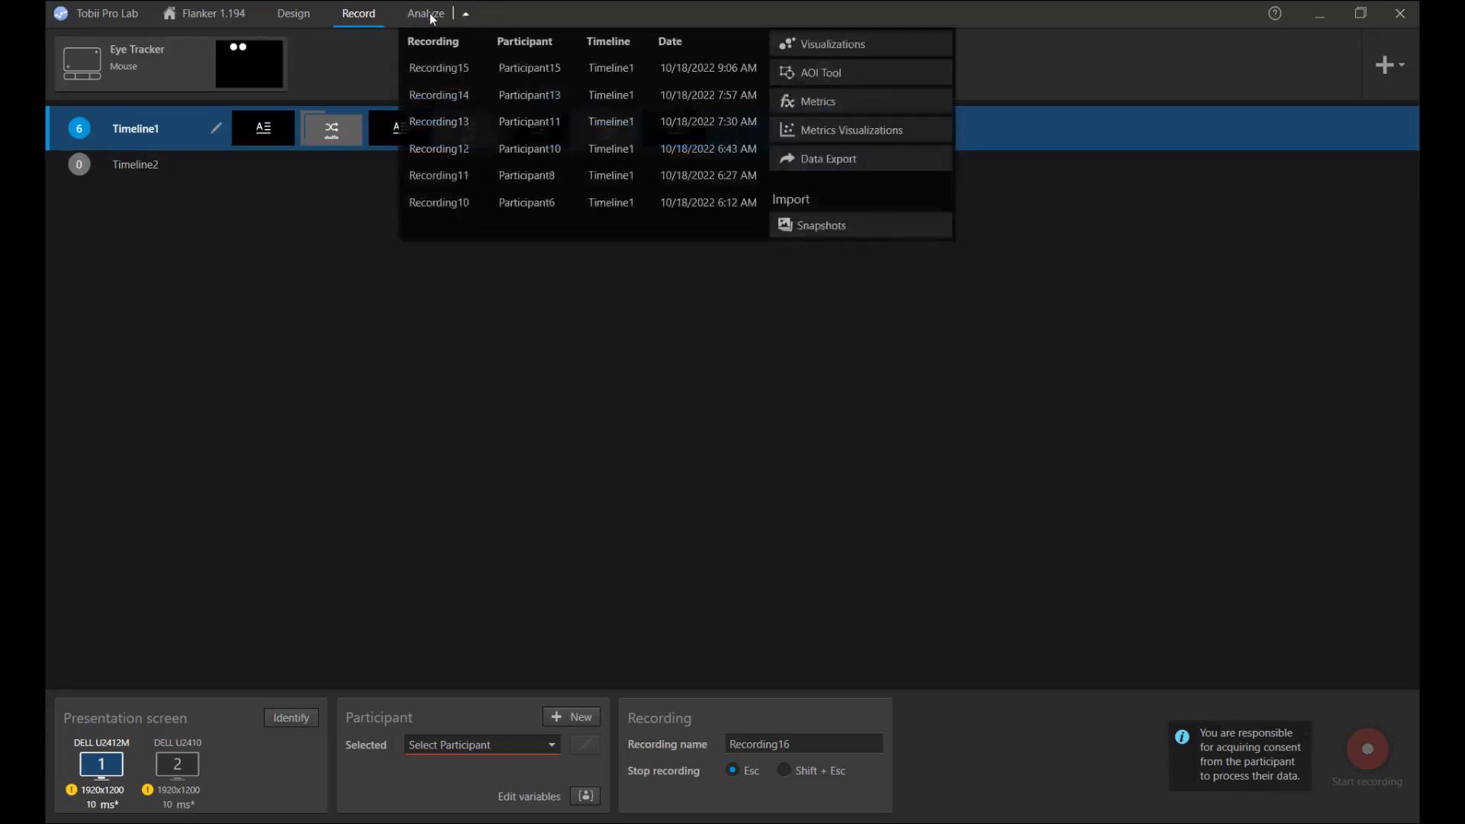
left_click(450, 67)
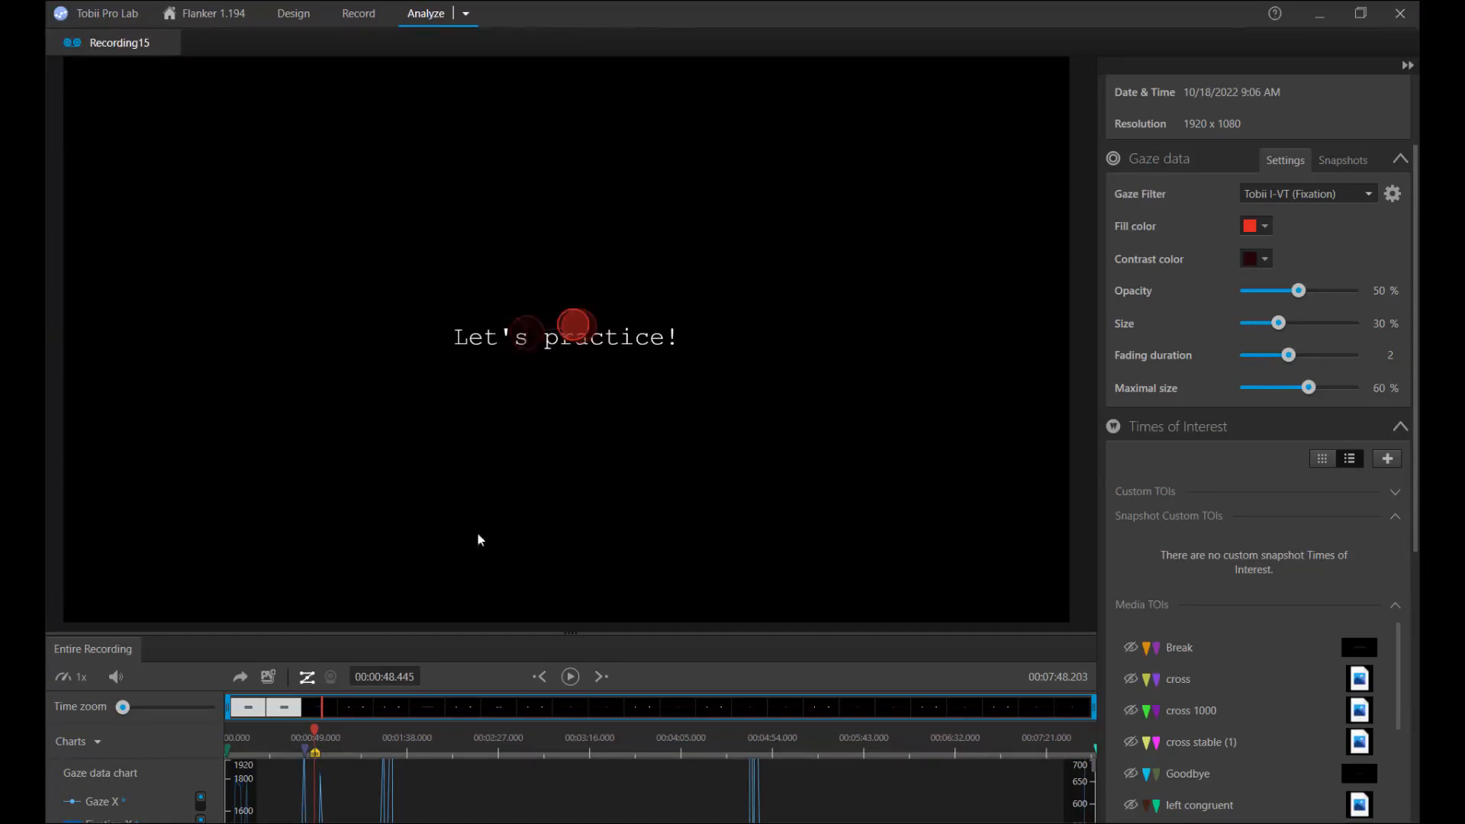
Play back Recording15 to watch the gaze replay, pausing and resuming it after the practice trials
left_click(569, 677)
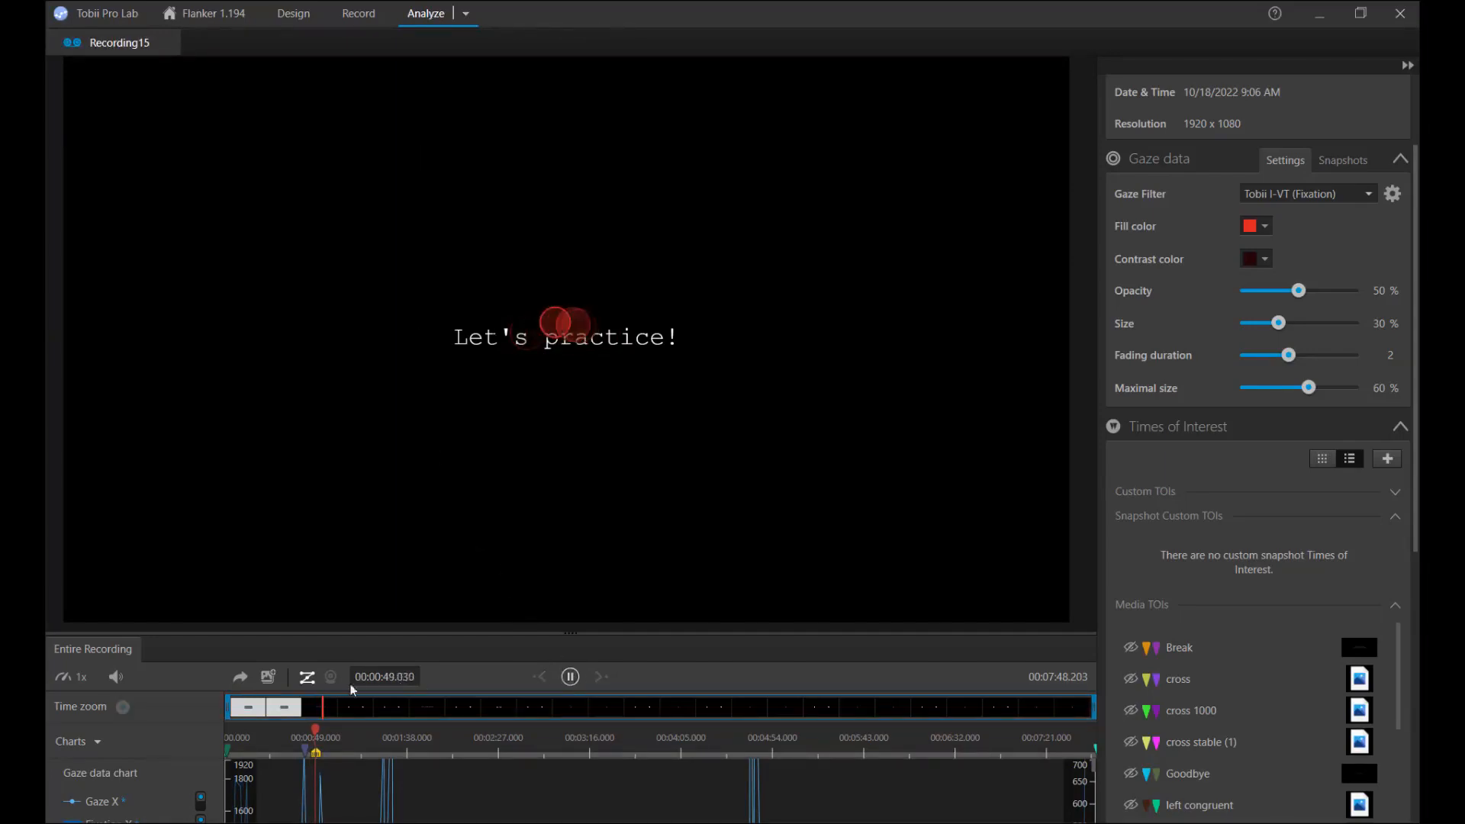
left_click(76, 679)
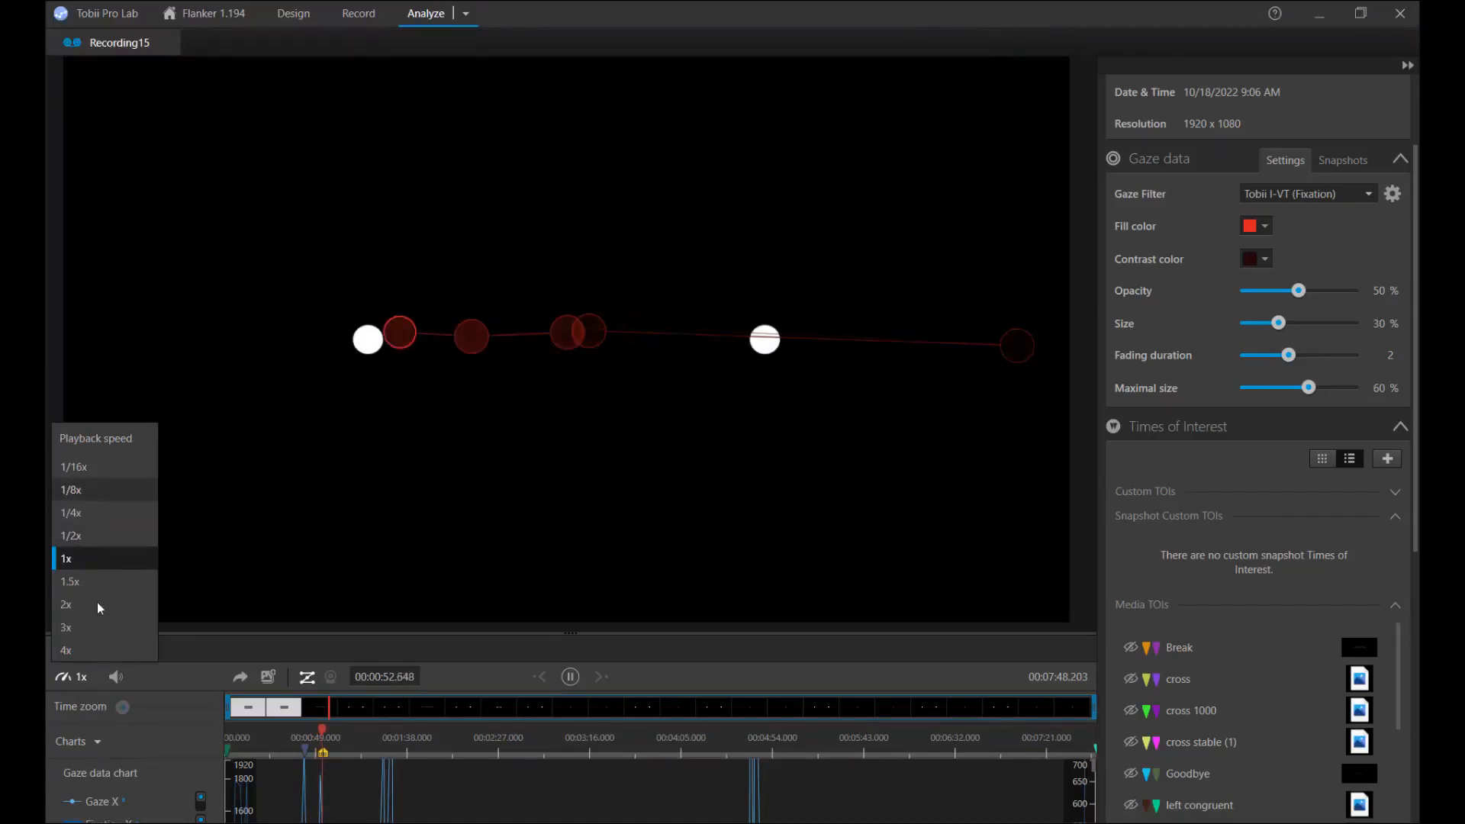
left_click(244, 656)
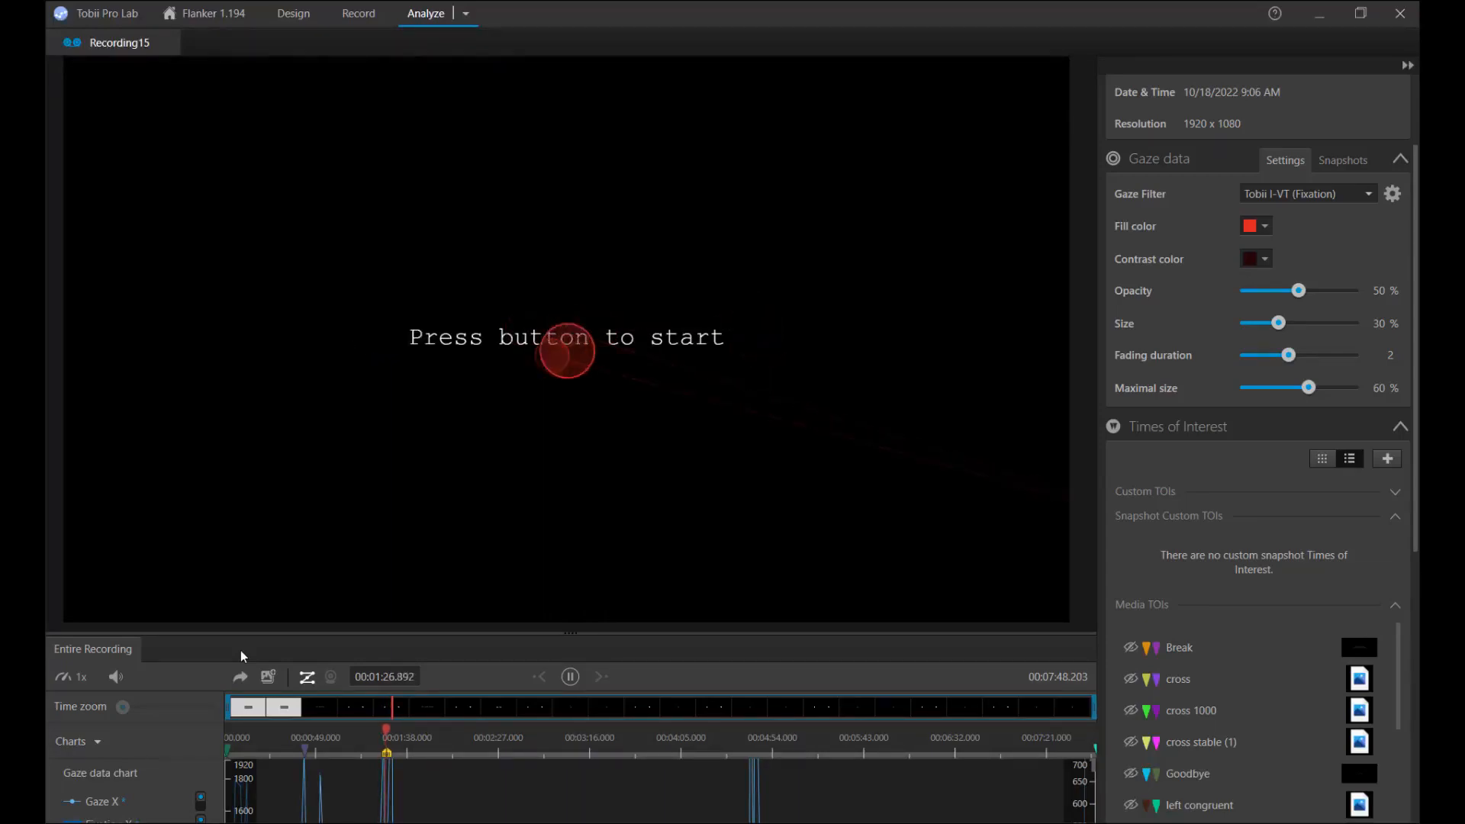
left_click(567, 679)
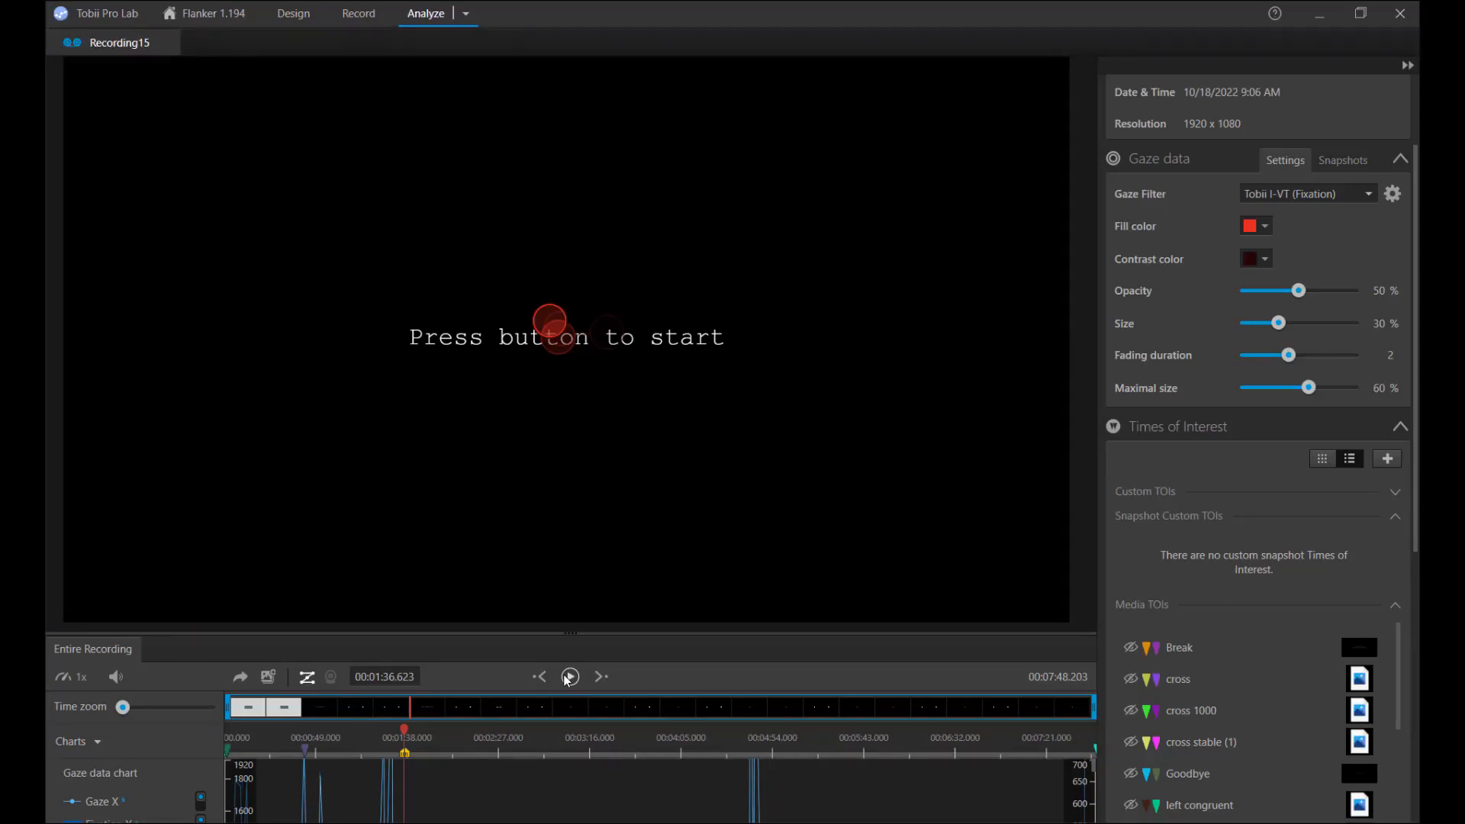
left_click(567, 677)
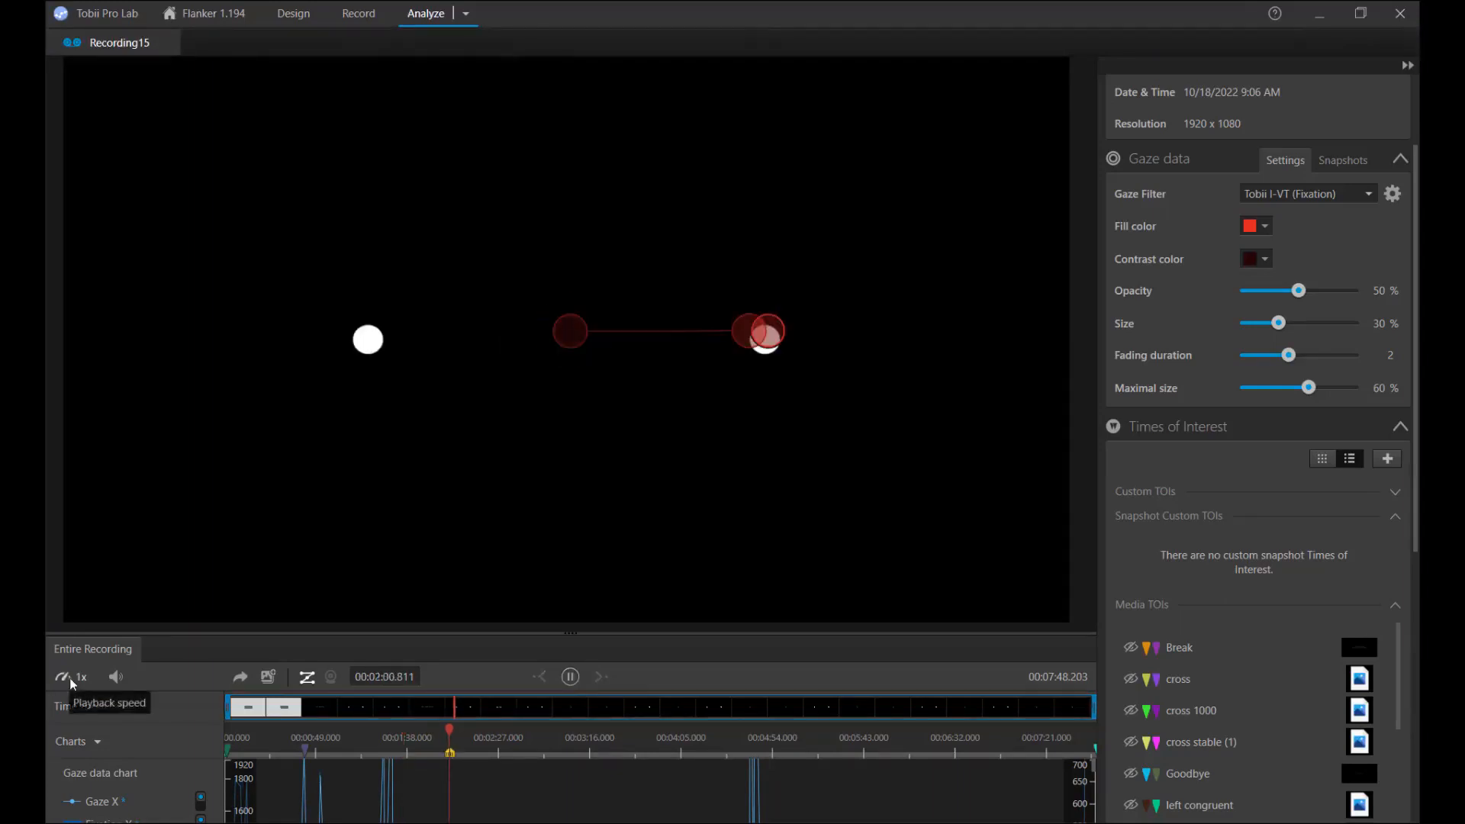
Slow the gaze replay to 1/8x speed and pause it during a trial
left_click(64, 676)
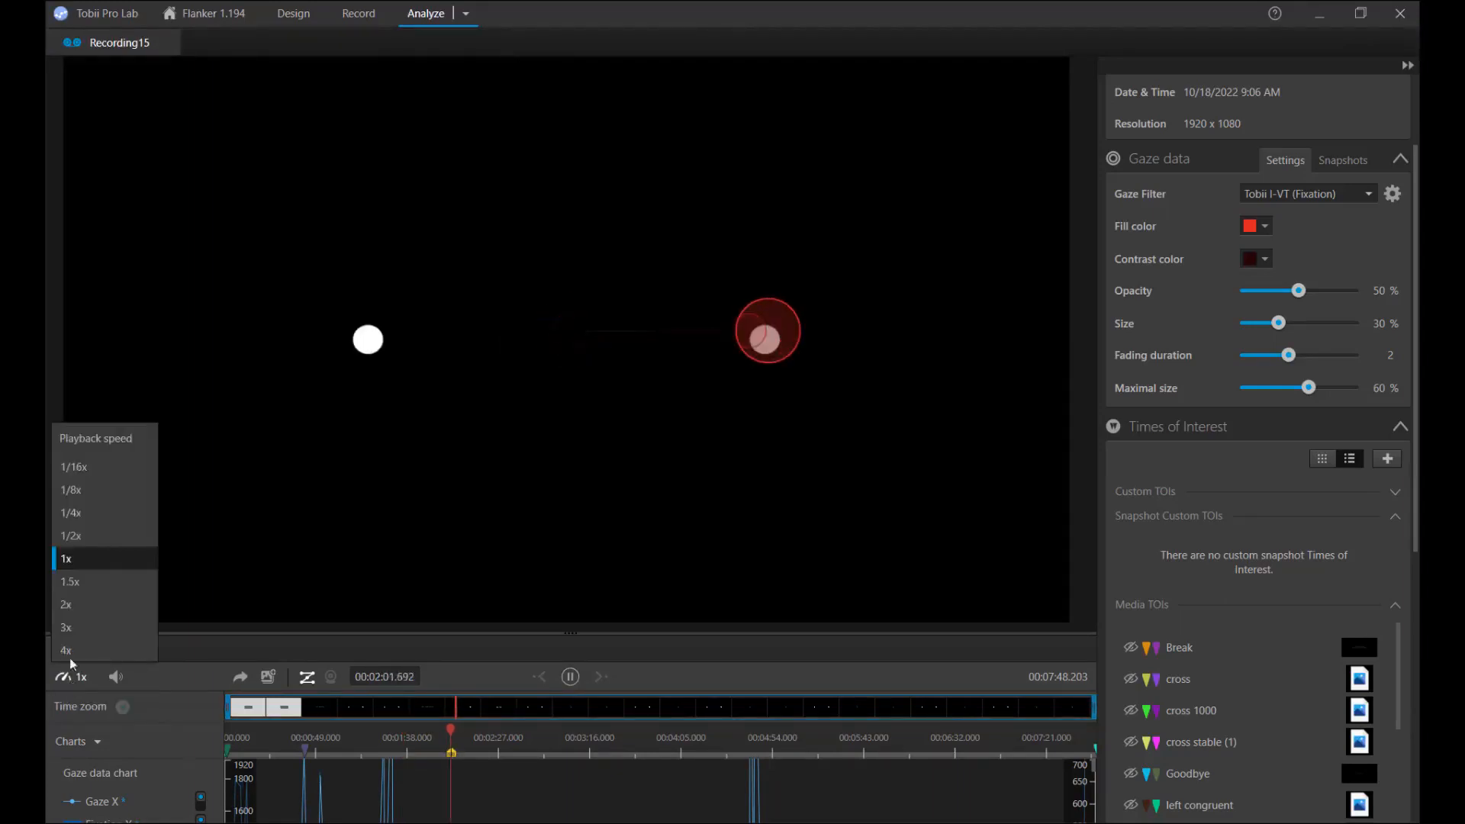
left_click(87, 490)
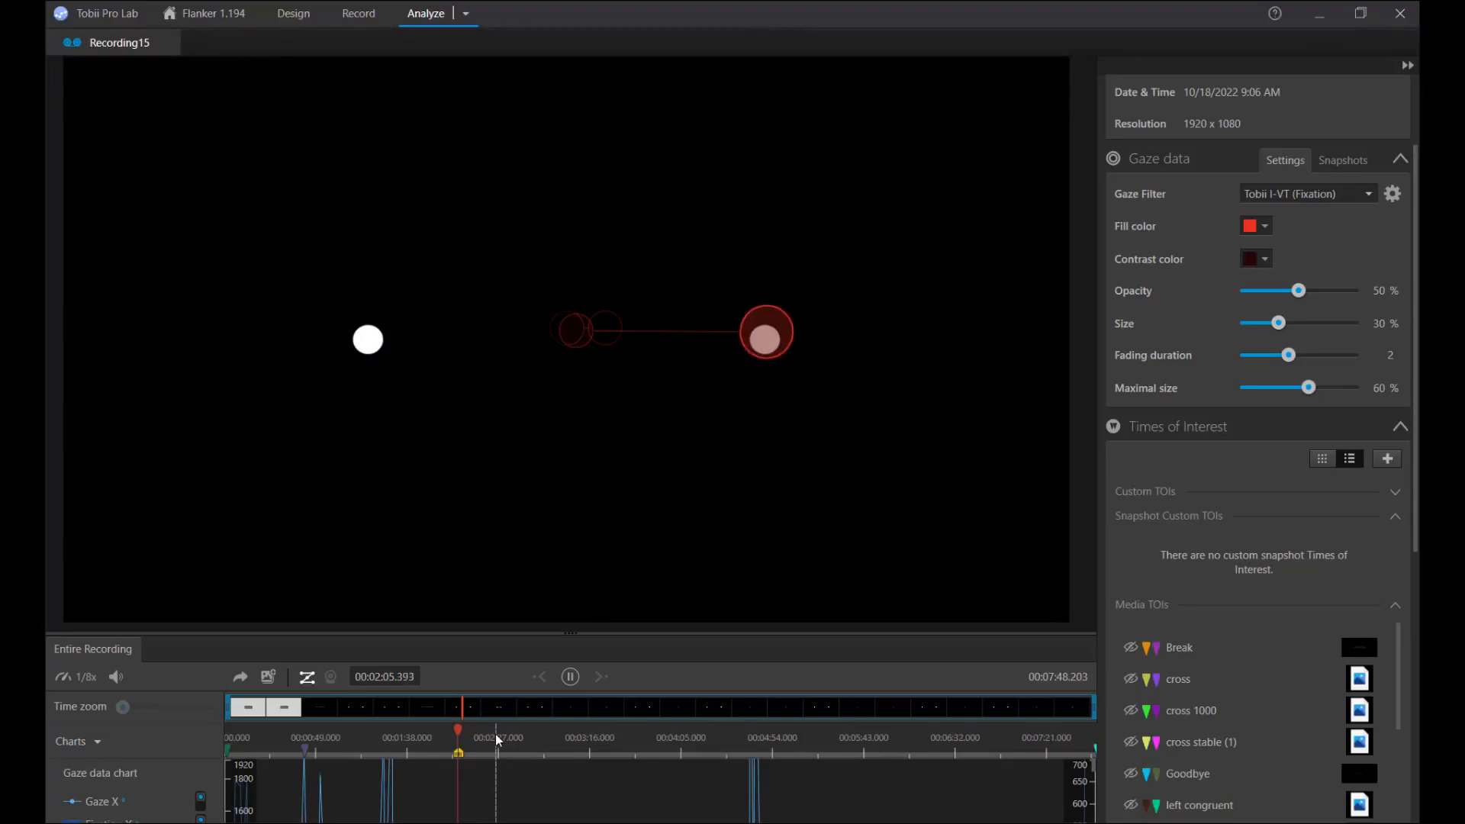
left_click(570, 677)
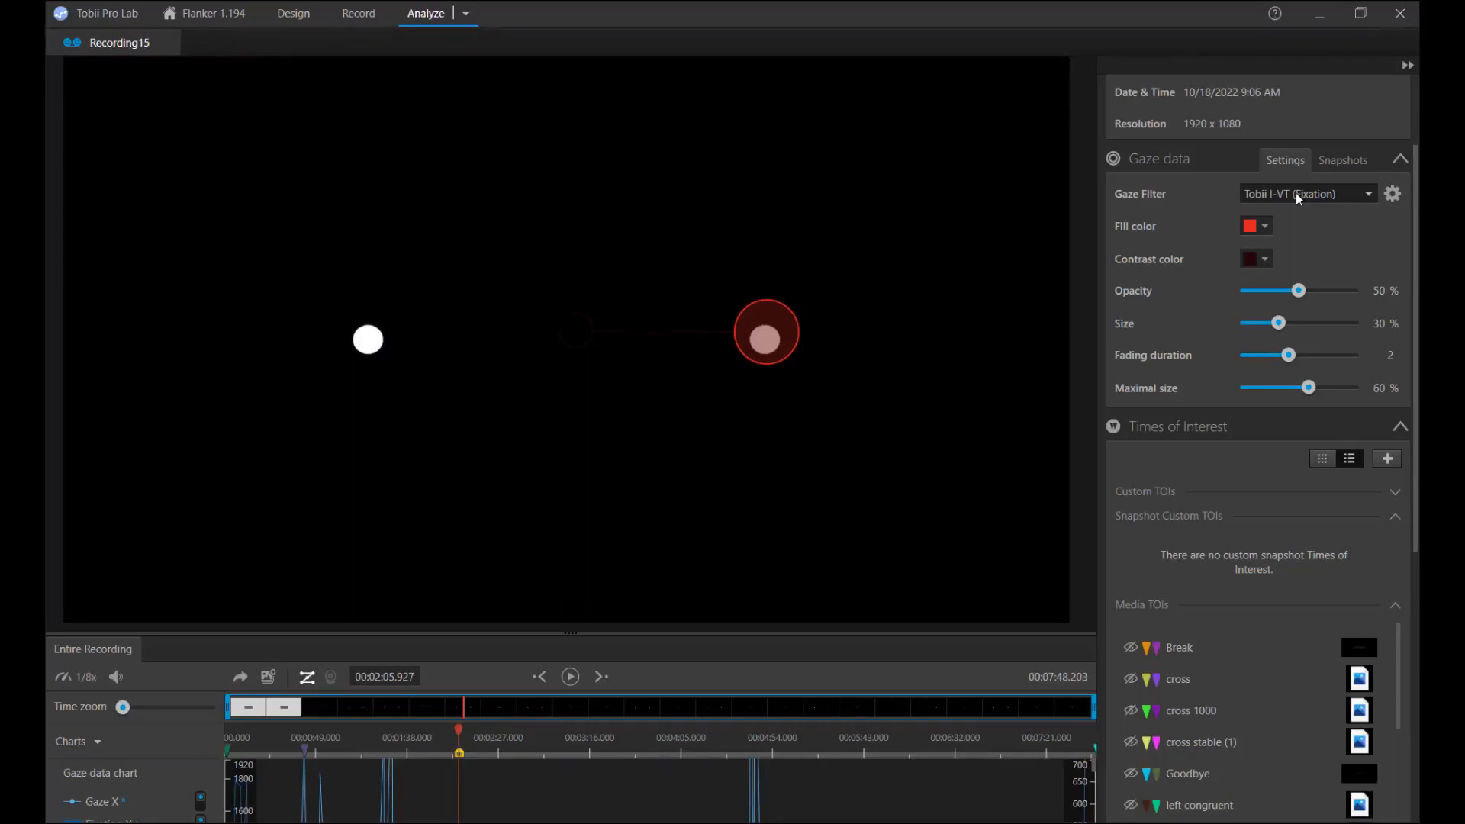
Switch the gaze filter to Raw, and play a stretch of the recording with it before pausing
left_click(1297, 197)
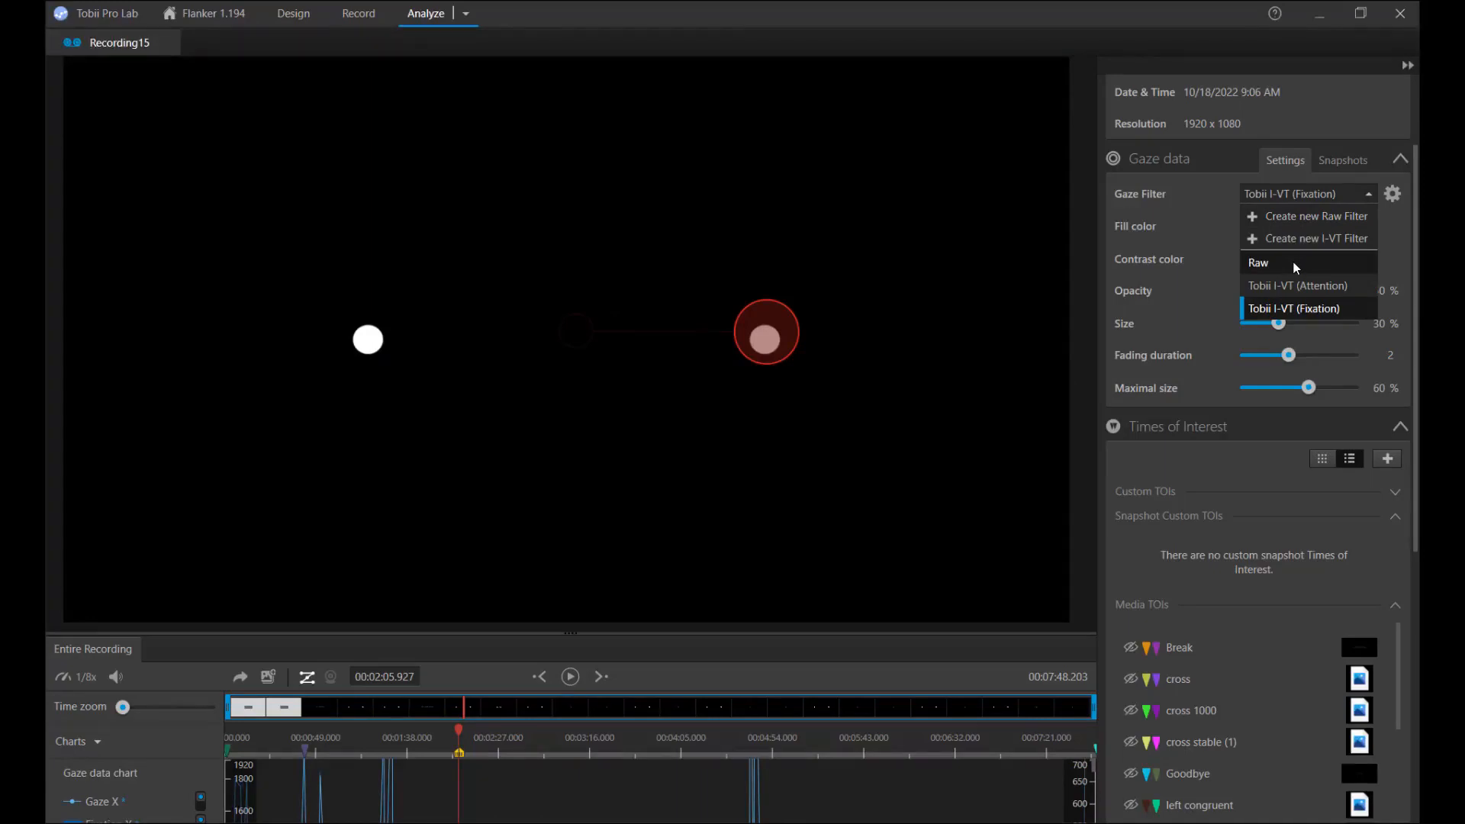
left_click(1295, 264)
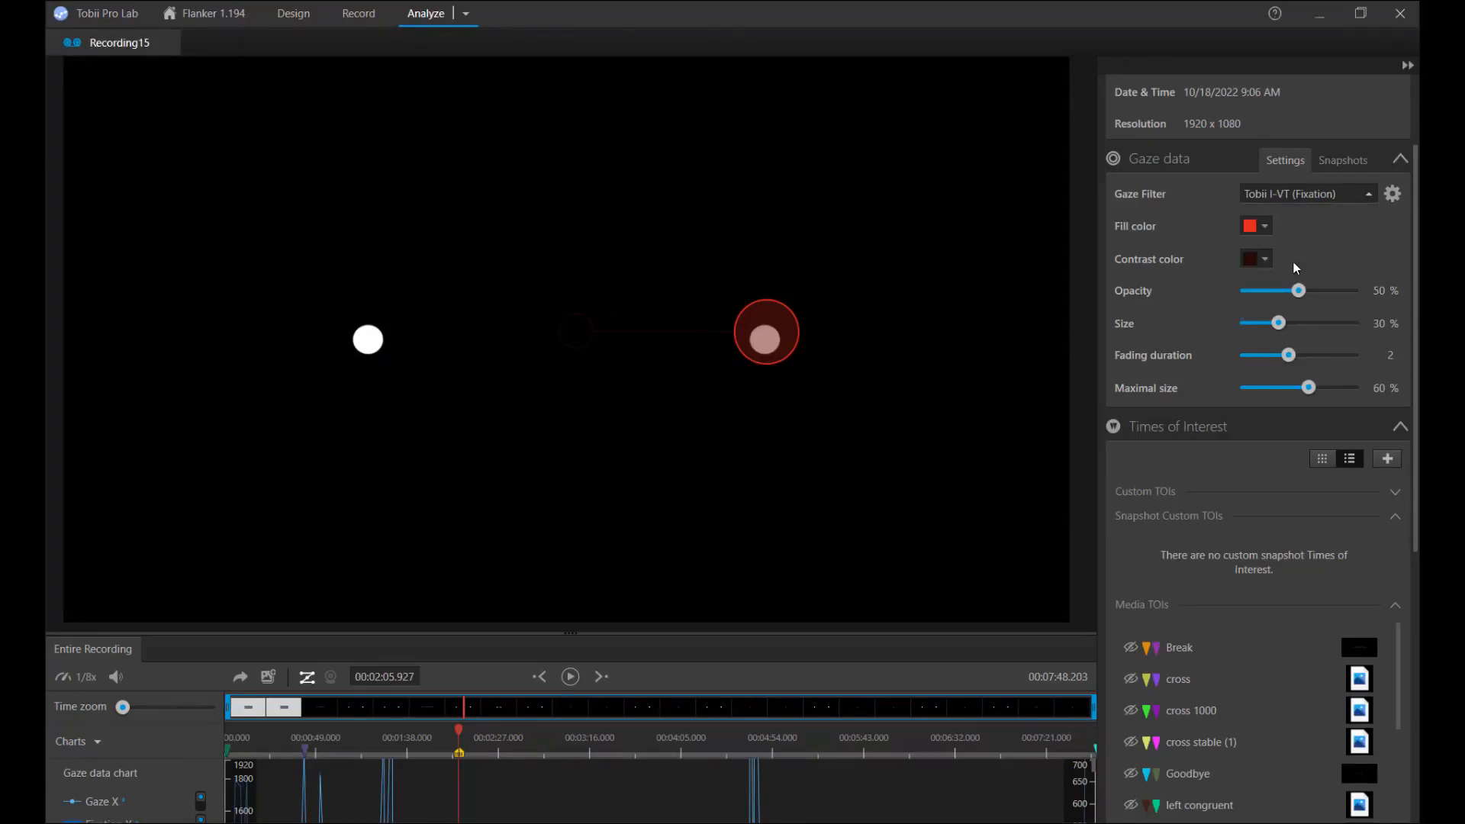
left_click(570, 677)
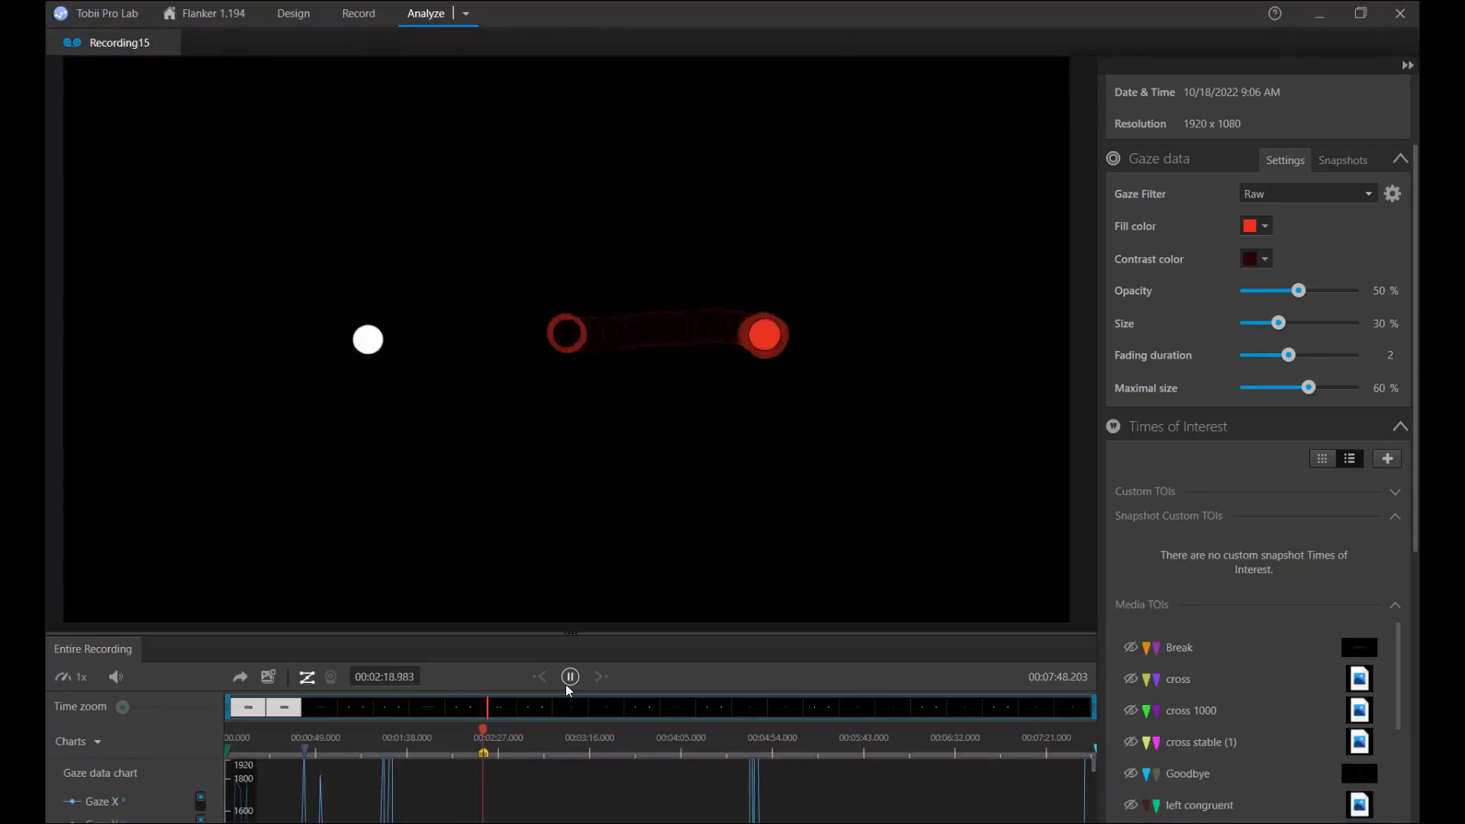
left_click(571, 677)
Enlarge the chart area below the replay and add the pupil diameter chart to it
left_click_drag(641, 633, 684, 337)
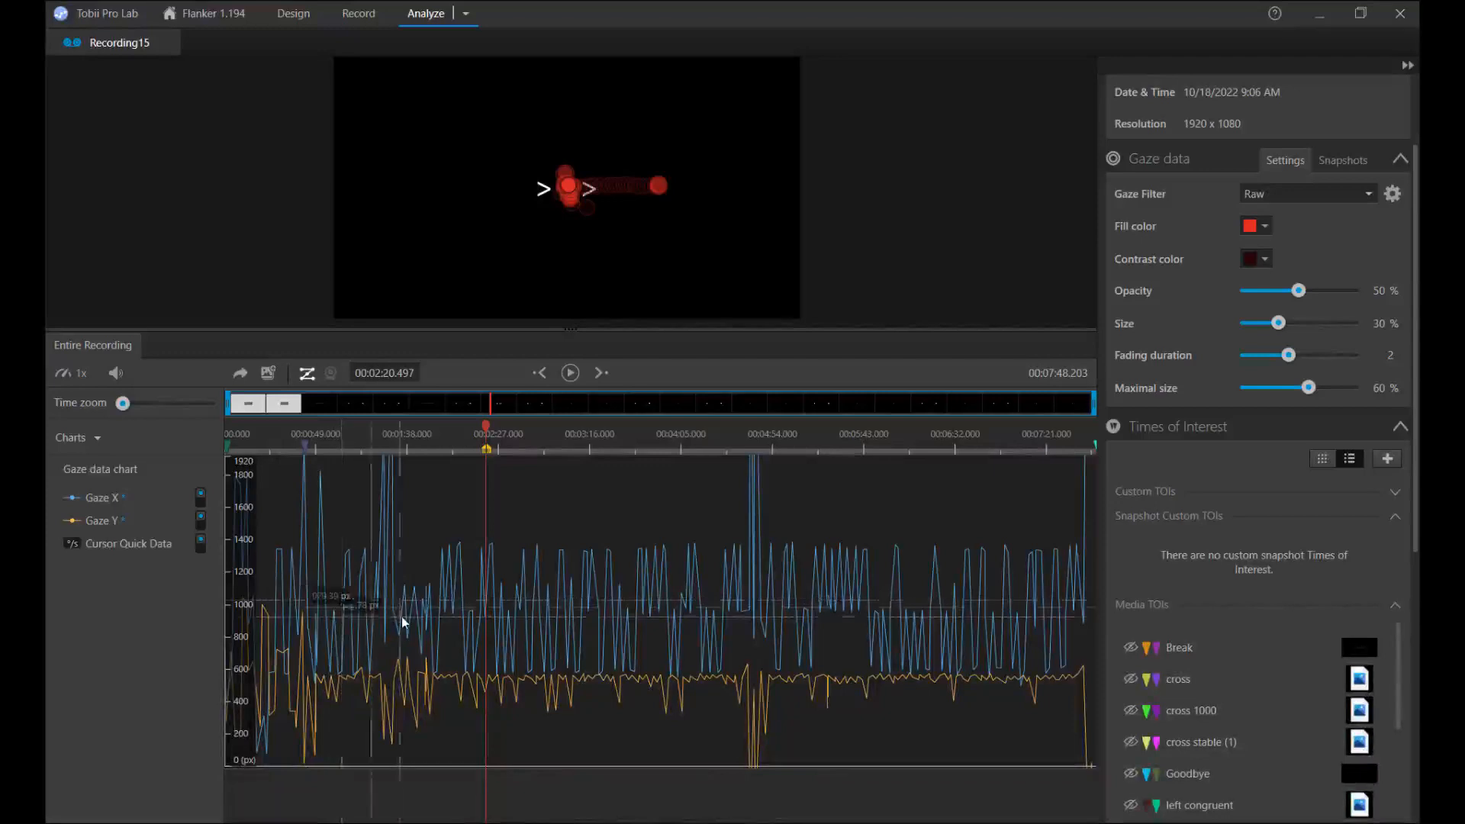
left_click(73, 438)
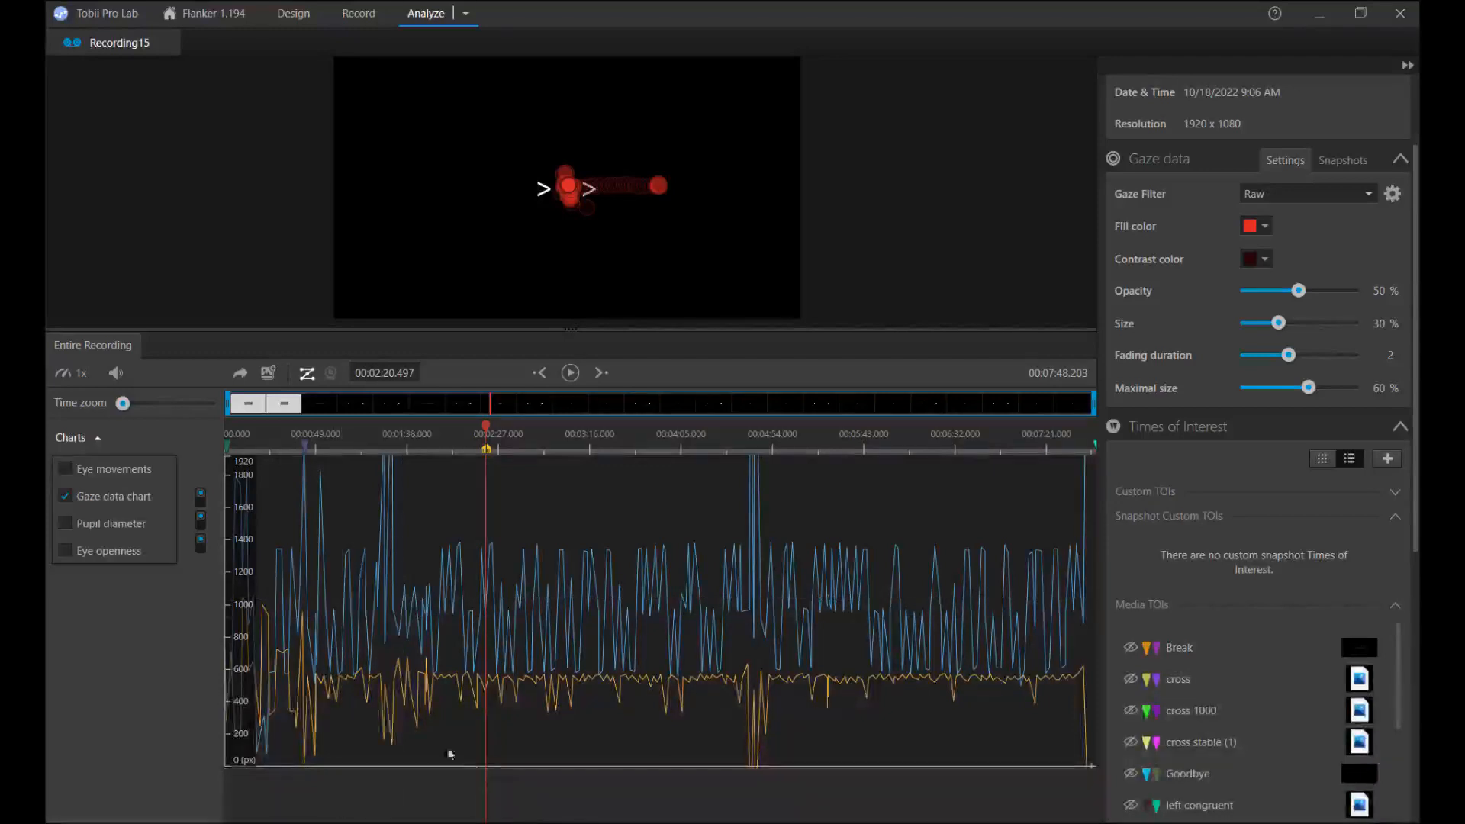
left_click(110, 524)
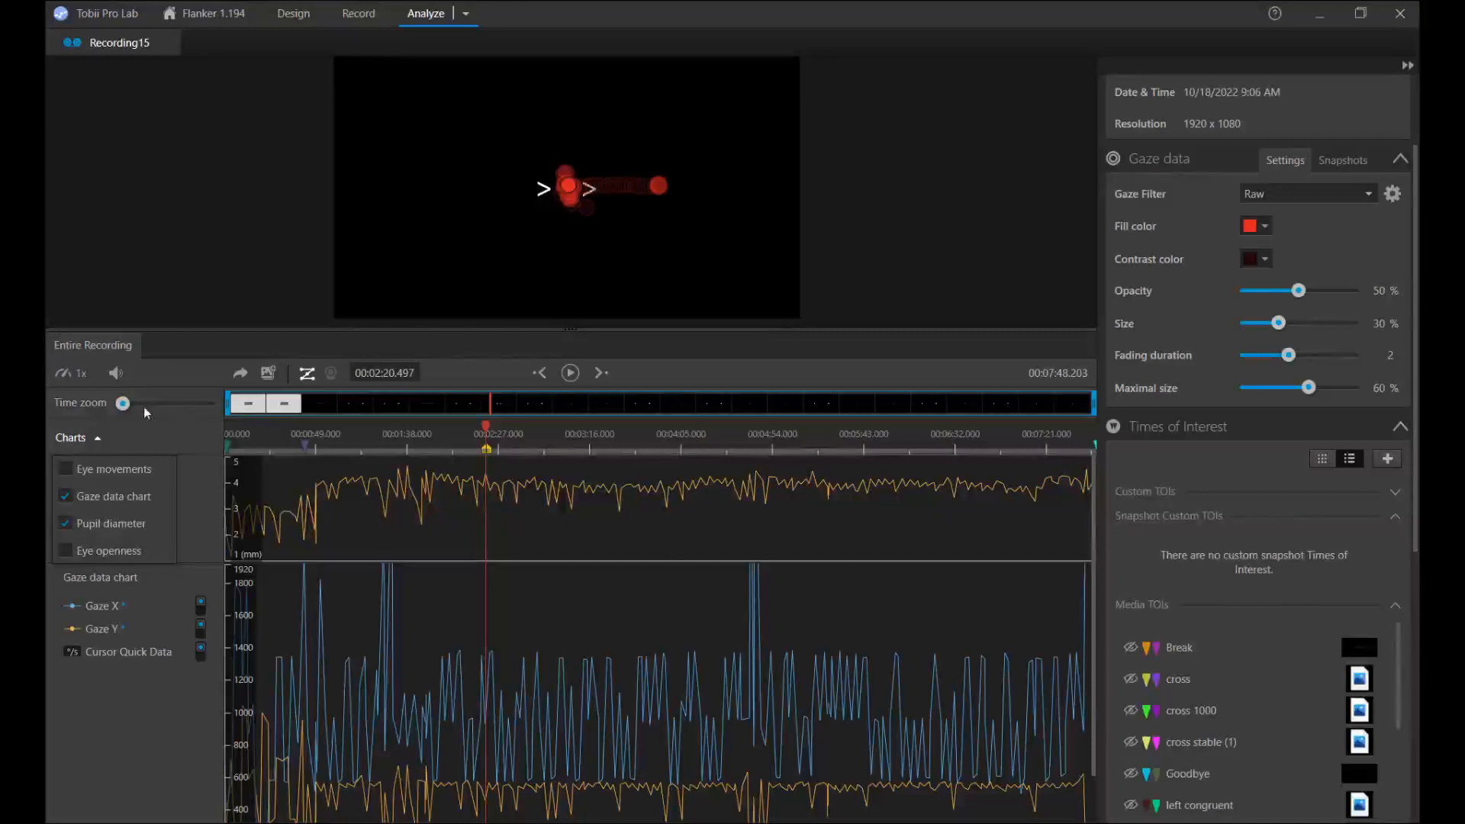
Add the eye openness chart below the replay and collapse the Times of Interest section to bring the events into view
left_click_drag(123, 404, 173, 419)
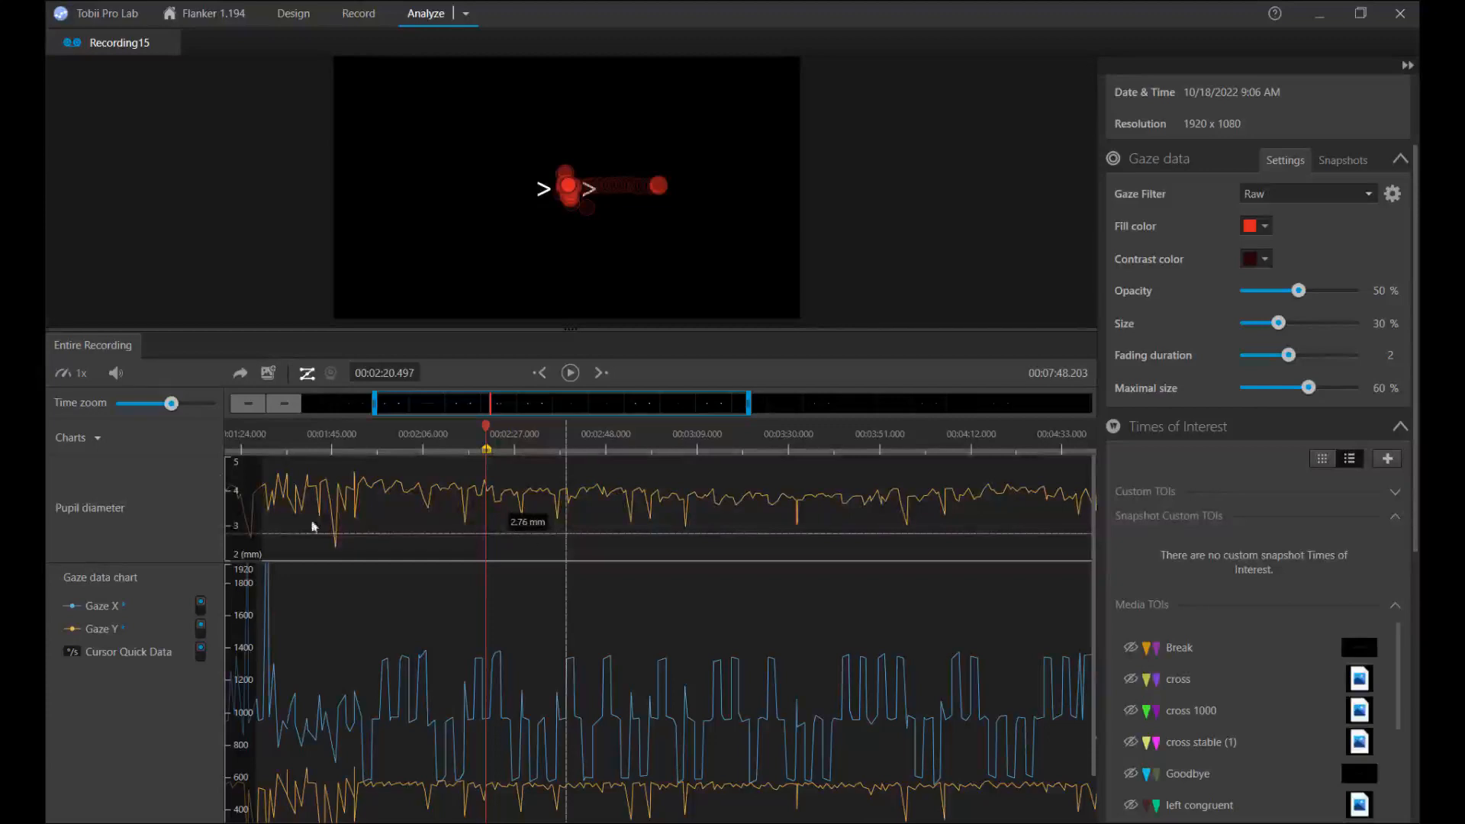
left_click(97, 439)
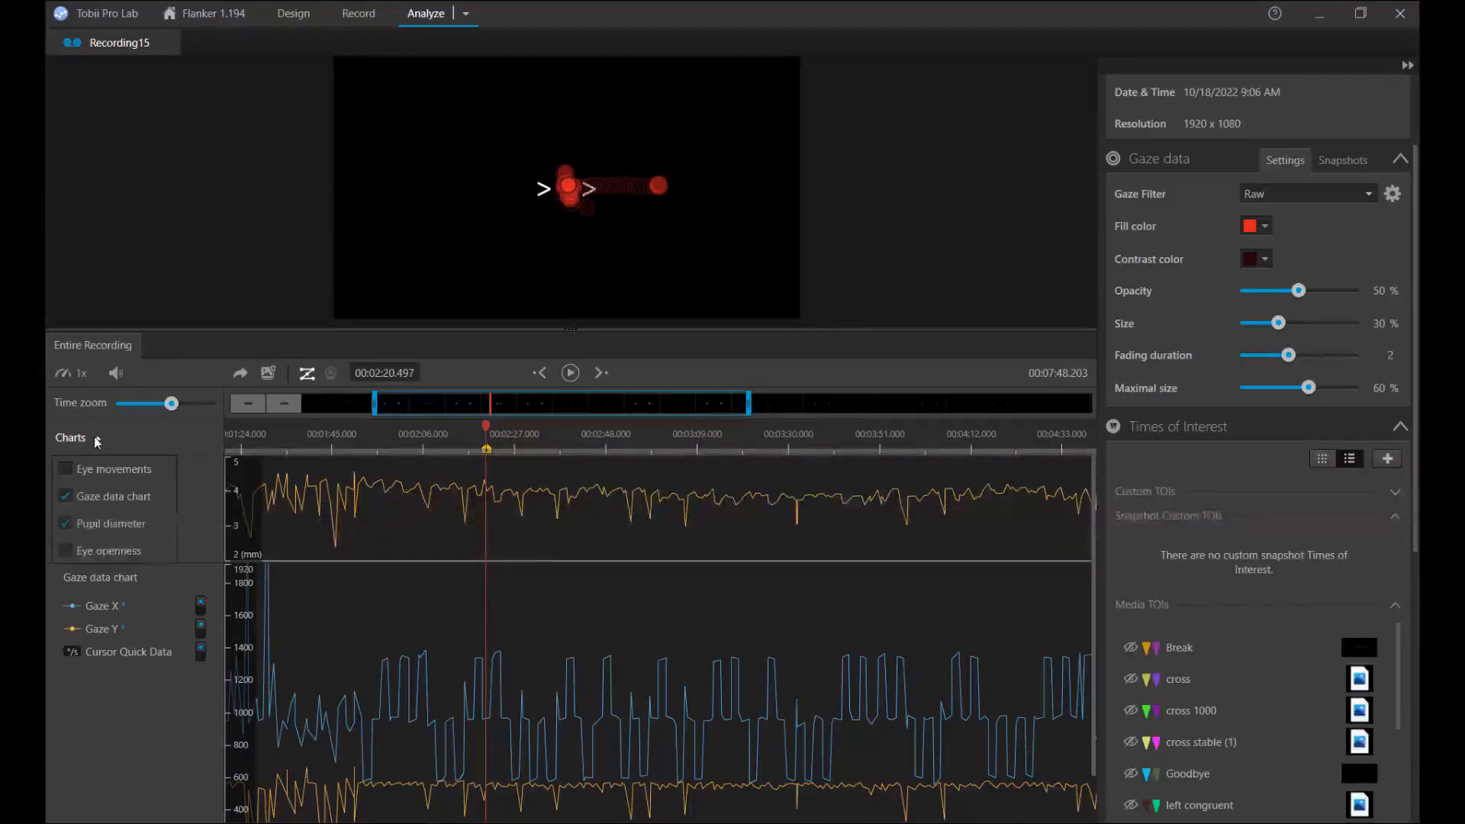
left_click(97, 553)
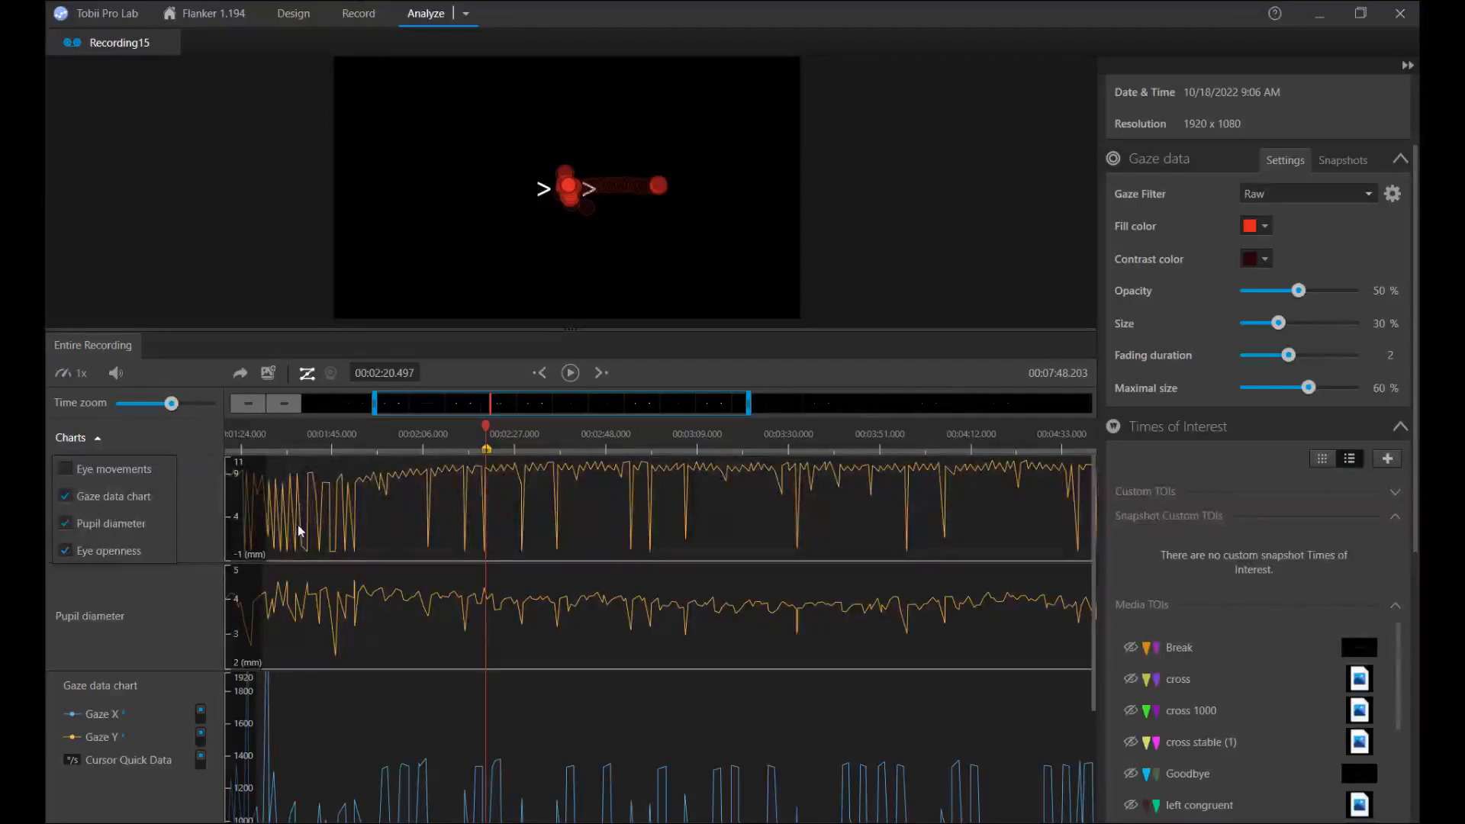
left_click(98, 439)
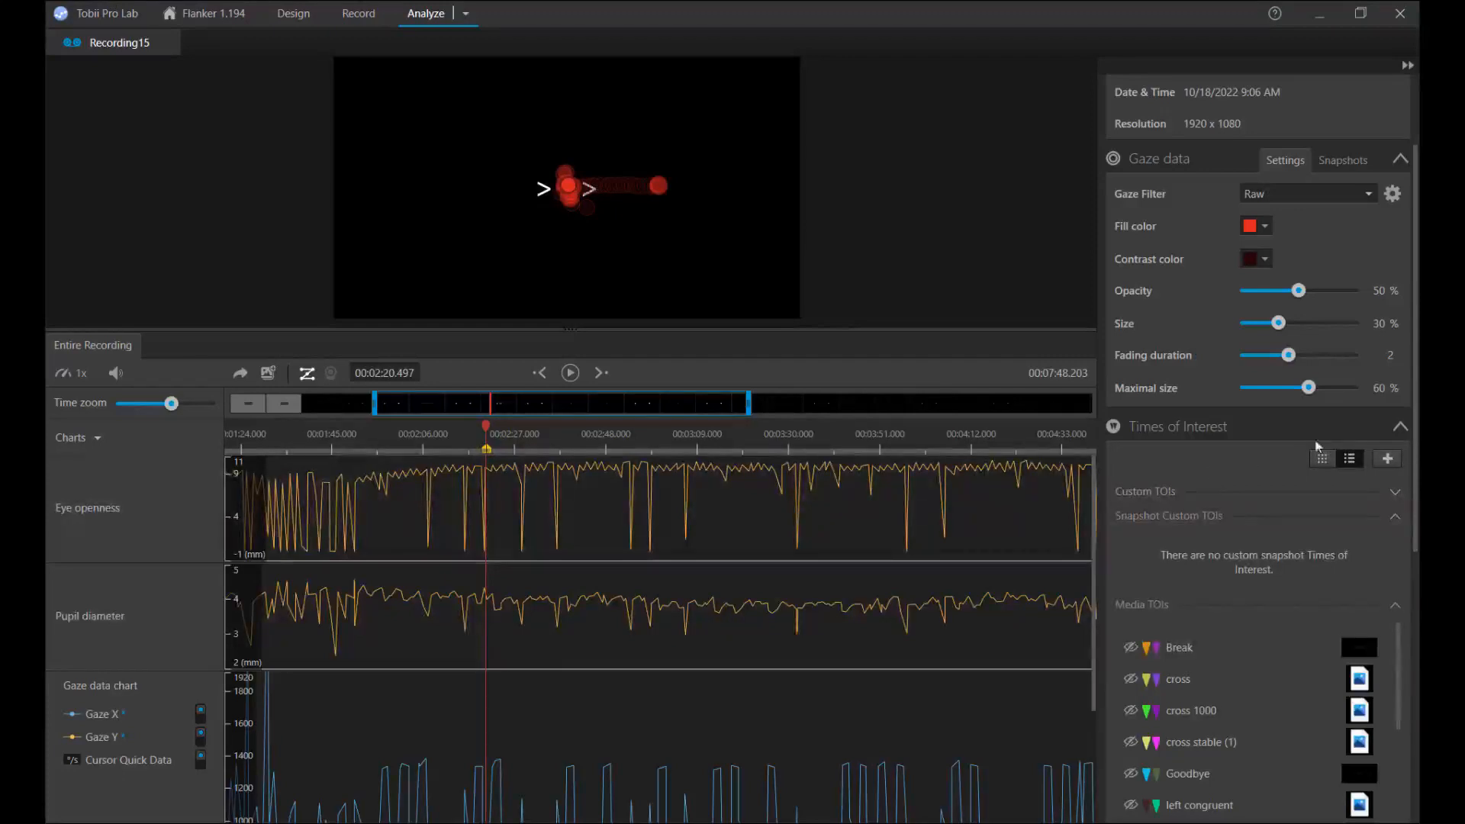
left_click(1400, 428)
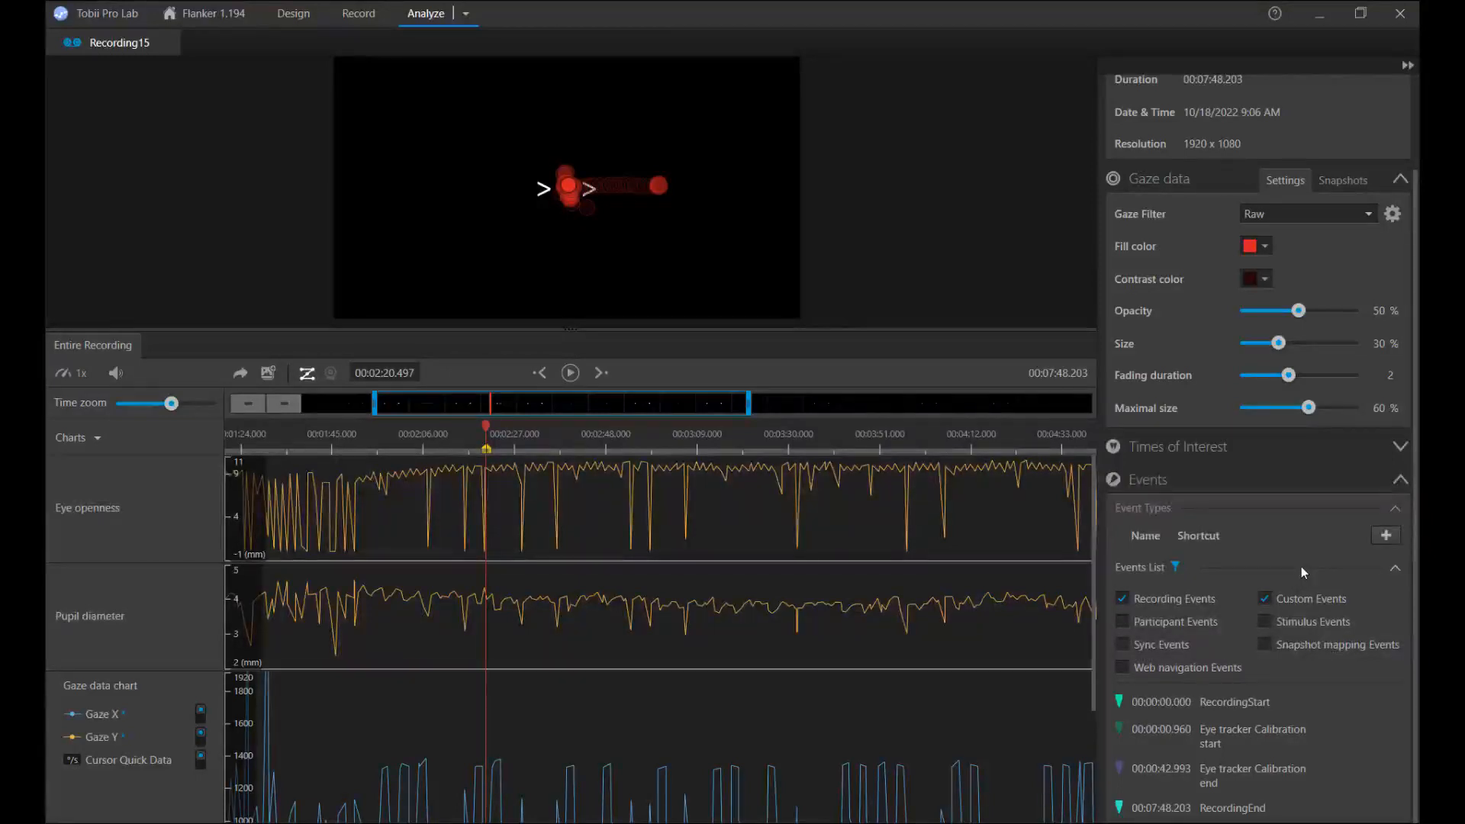
Open the heat map visualization for left congruent and set its opacity to 55% and its type to Absolute duration
left_click(465, 16)
left_click(809, 43)
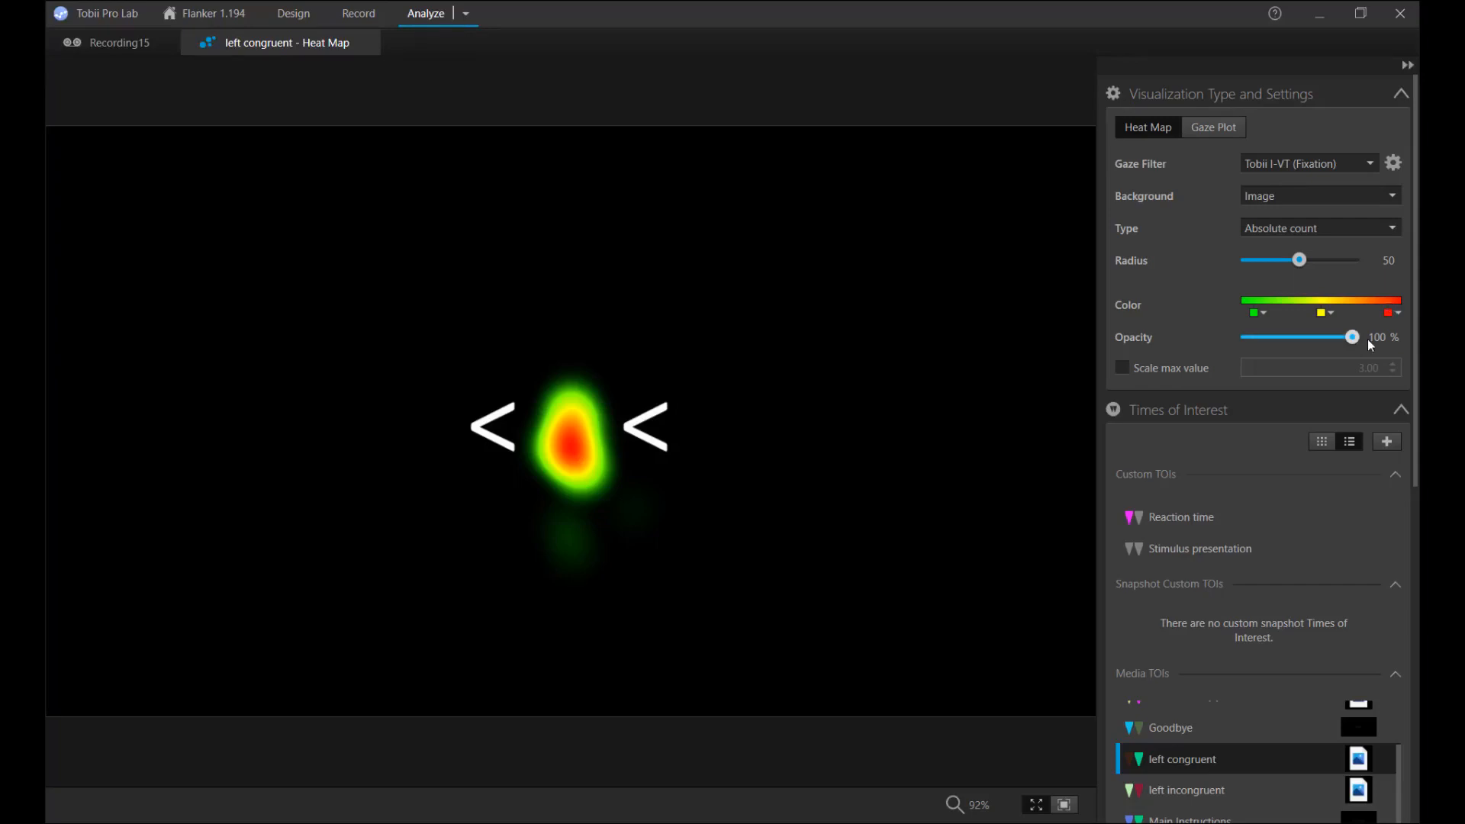
left_click_drag(1356, 340, 1308, 338)
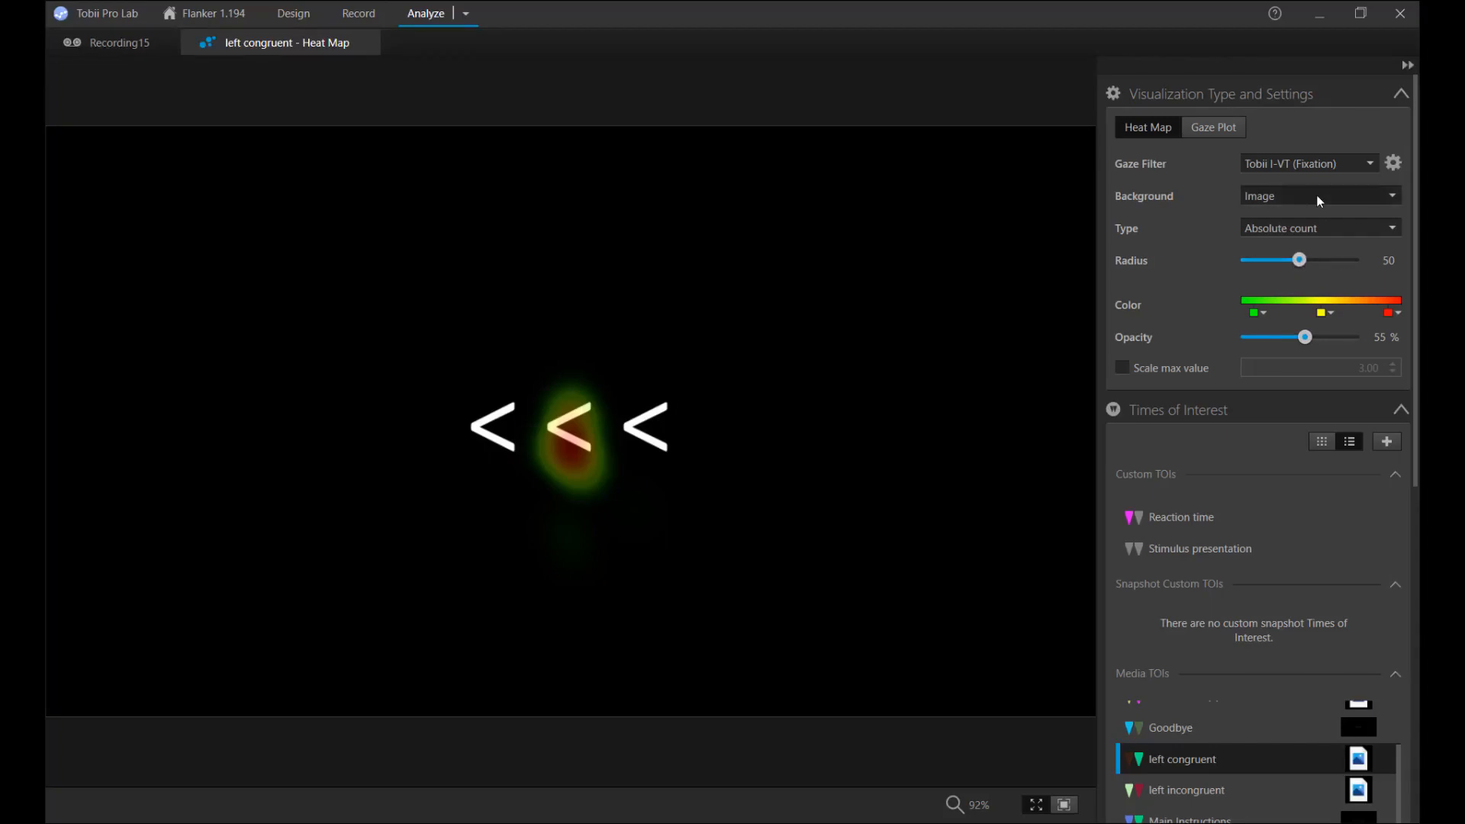
left_click(1315, 233)
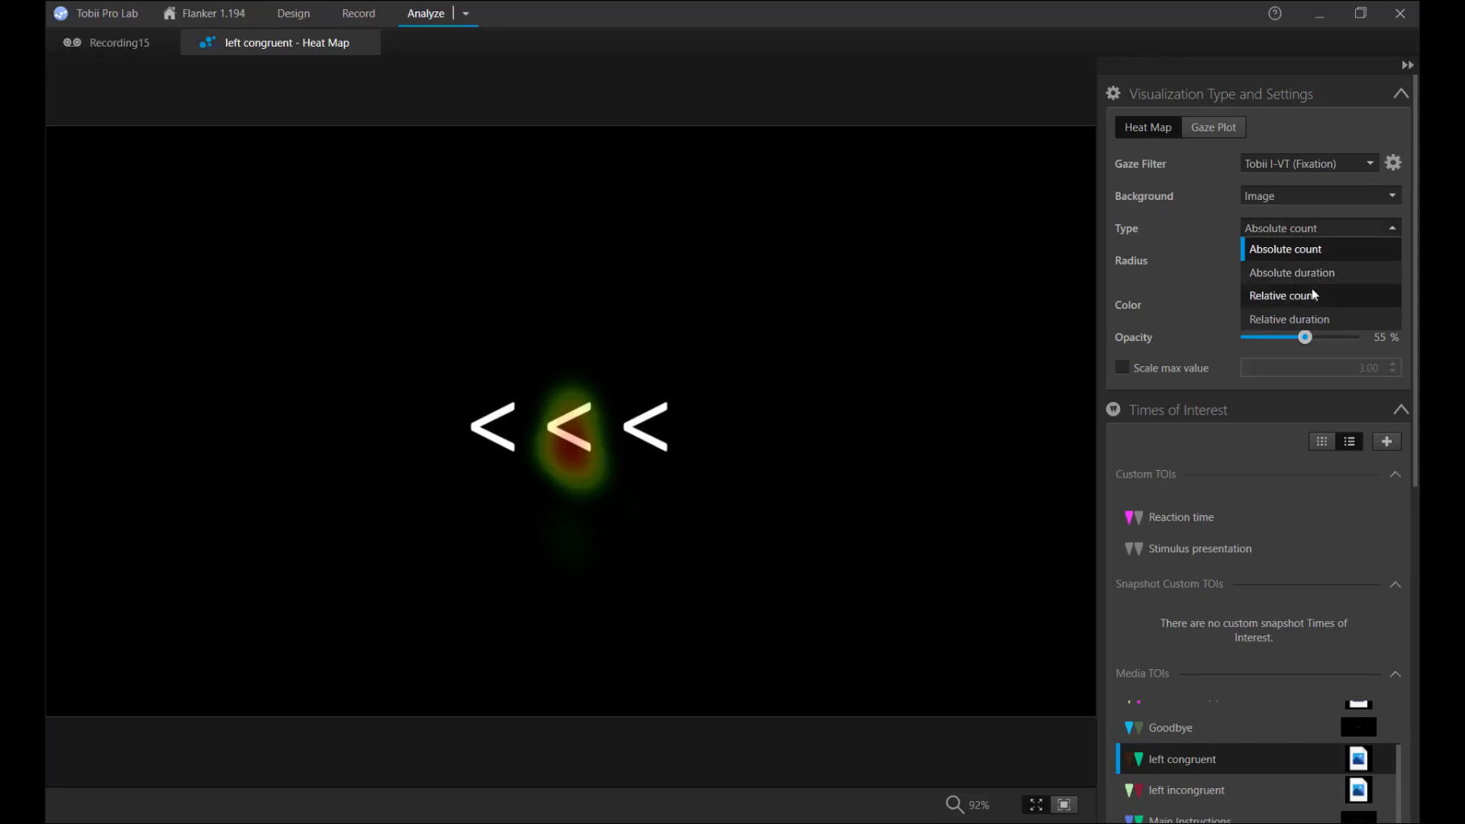
left_click(1302, 273)
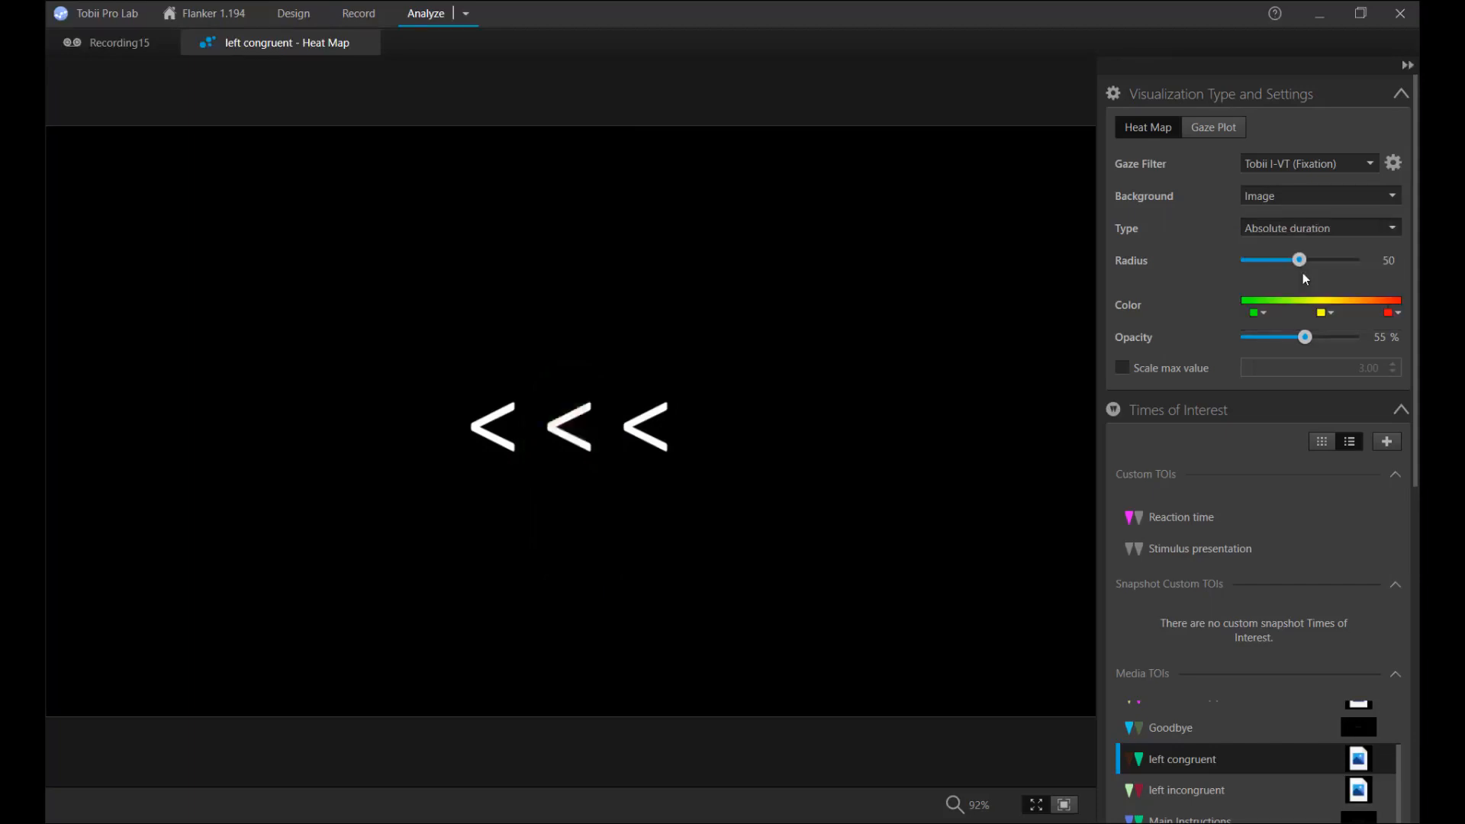
Switch the left congruent visualization to Gaze Plot and deselect all recordings
left_click(1217, 131)
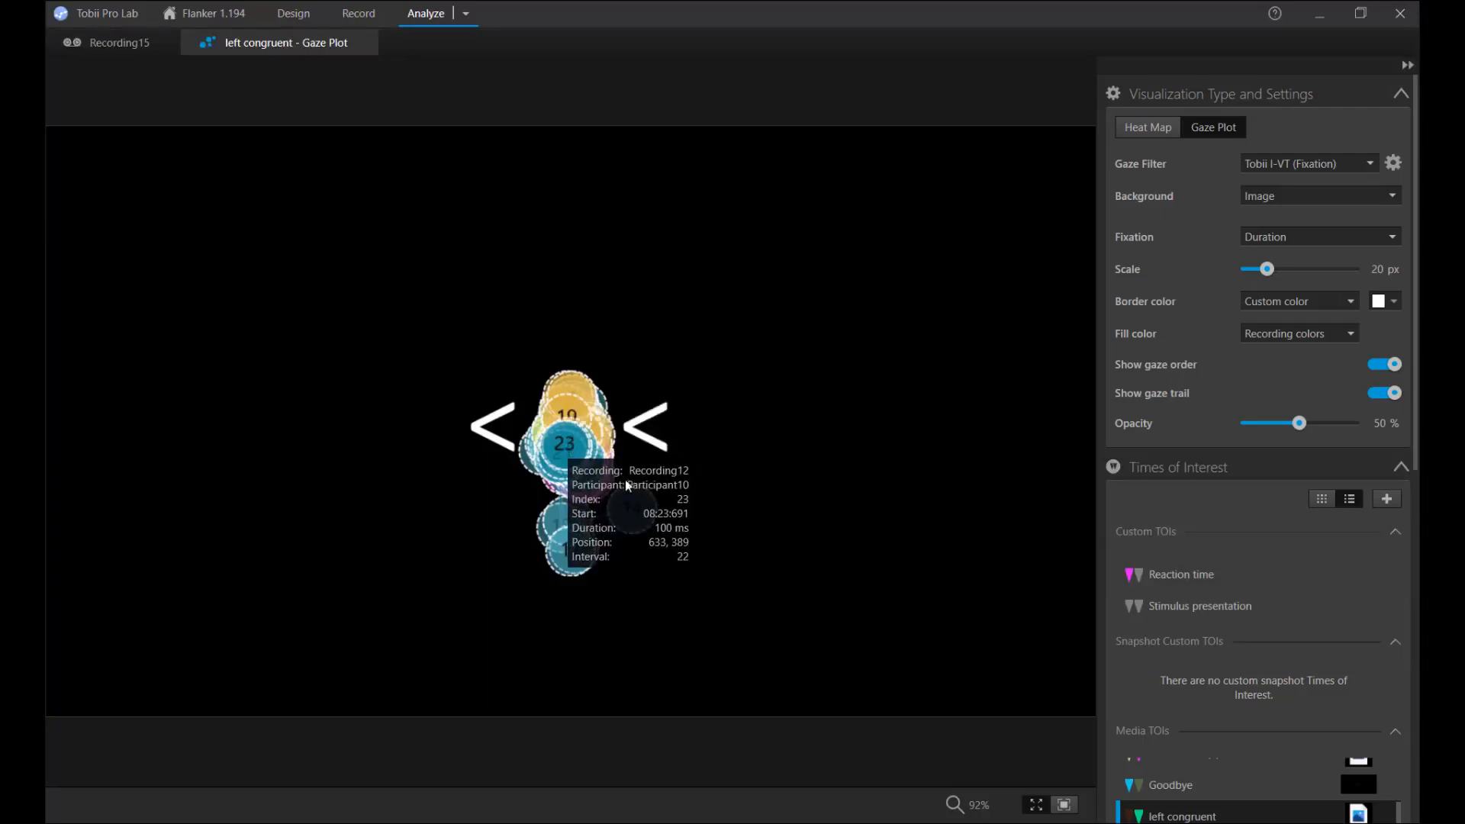
scroll(1357, 542, "down", 5)
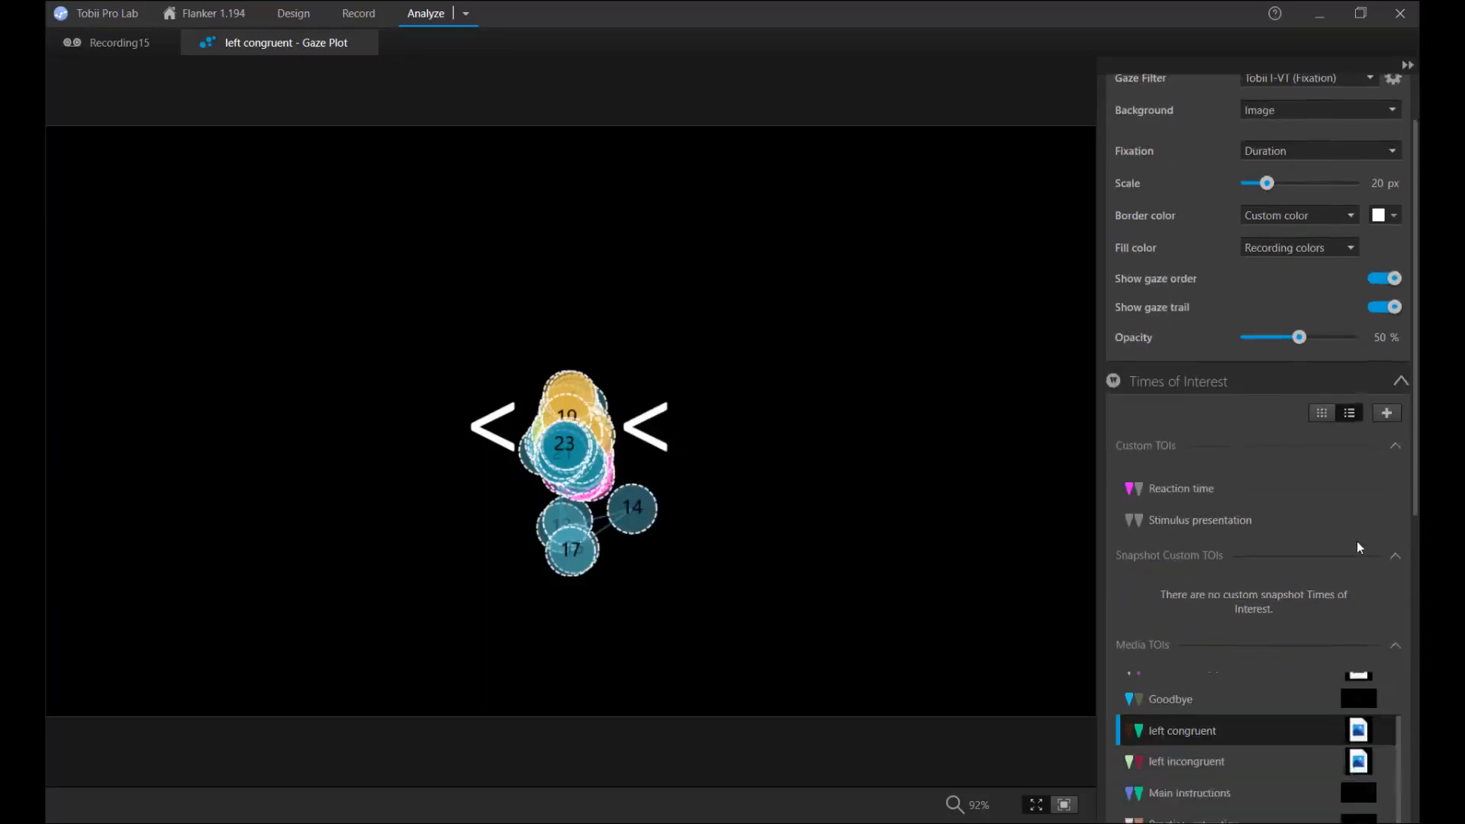
scroll(1398, 670, "down", 10)
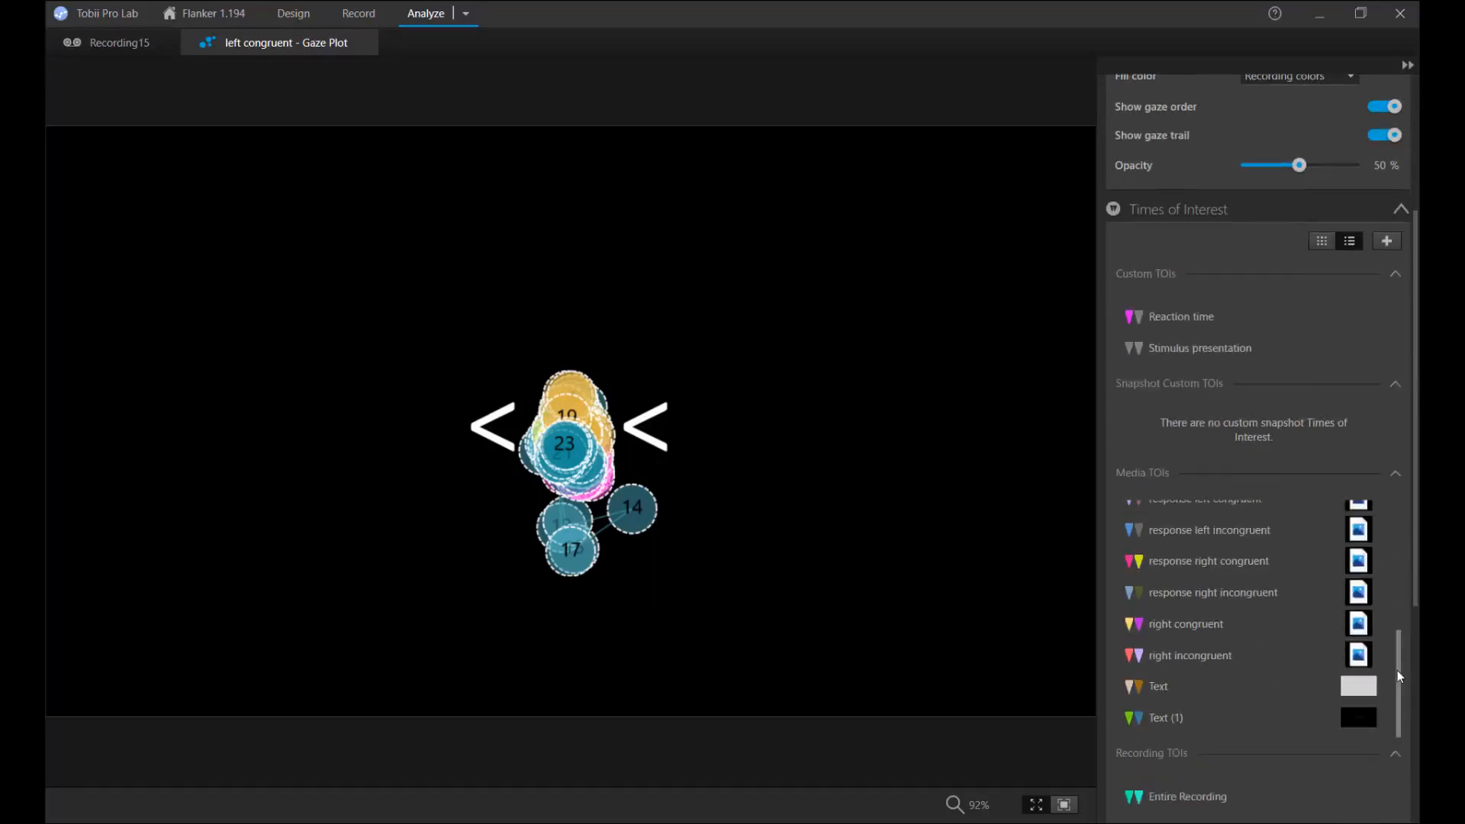
scroll(1279, 610, "up", 1)
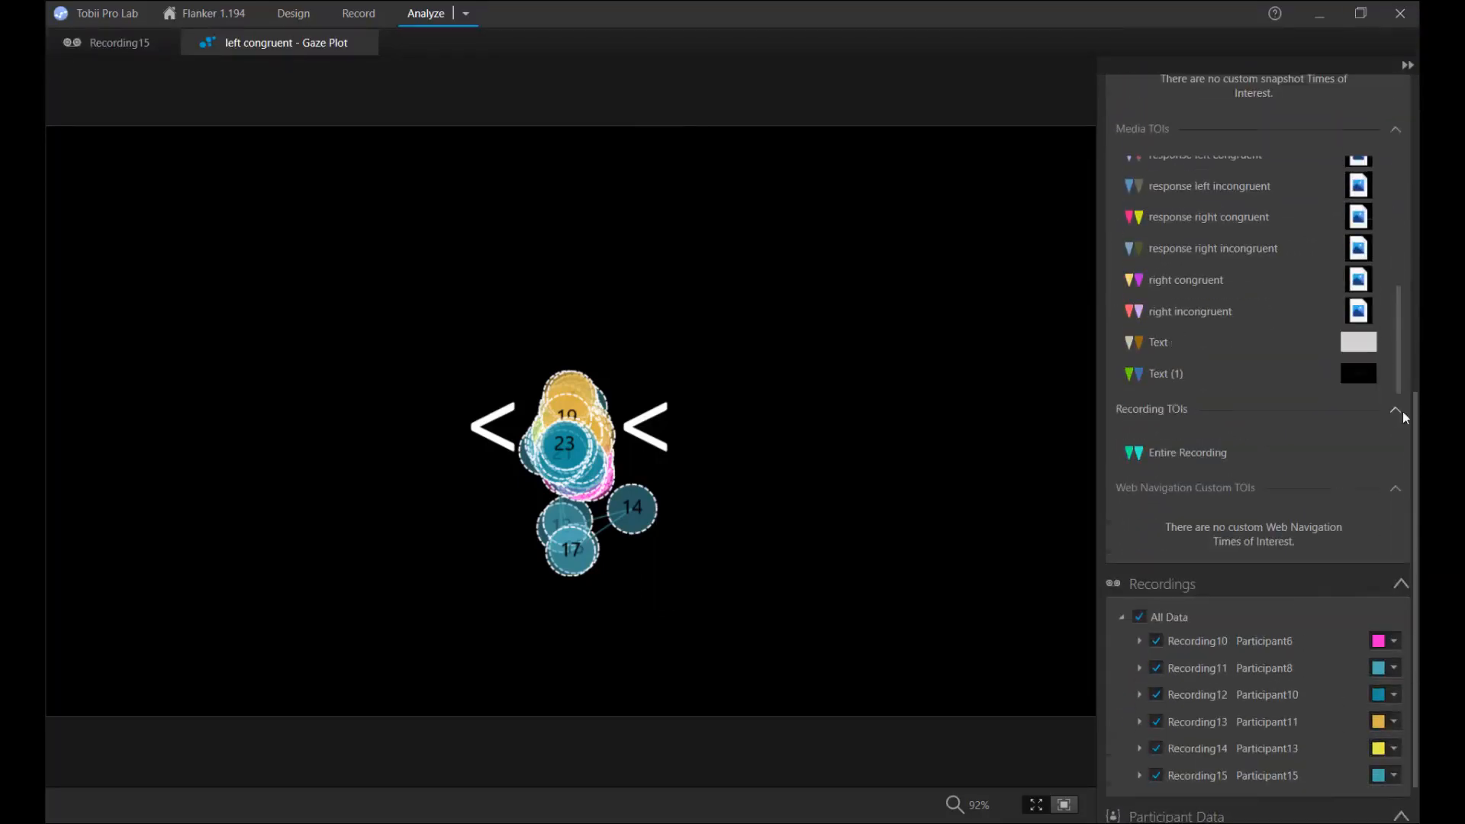
left_click(1140, 617)
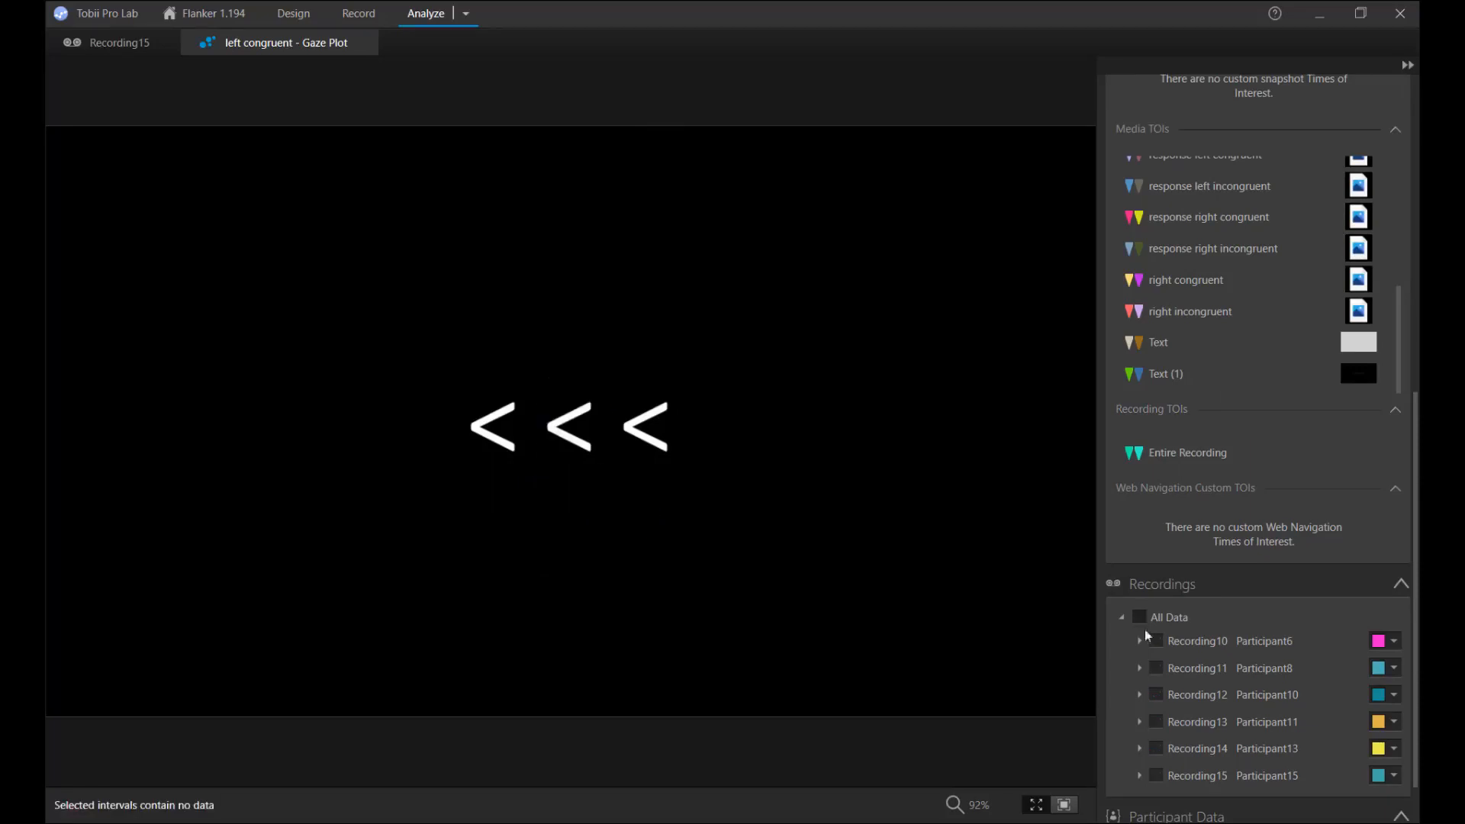
View the gaze plots of Recording10, Recording11 and Recording12 one at a time, deselecting each again, and review the available Times of Interest
left_click(1157, 641)
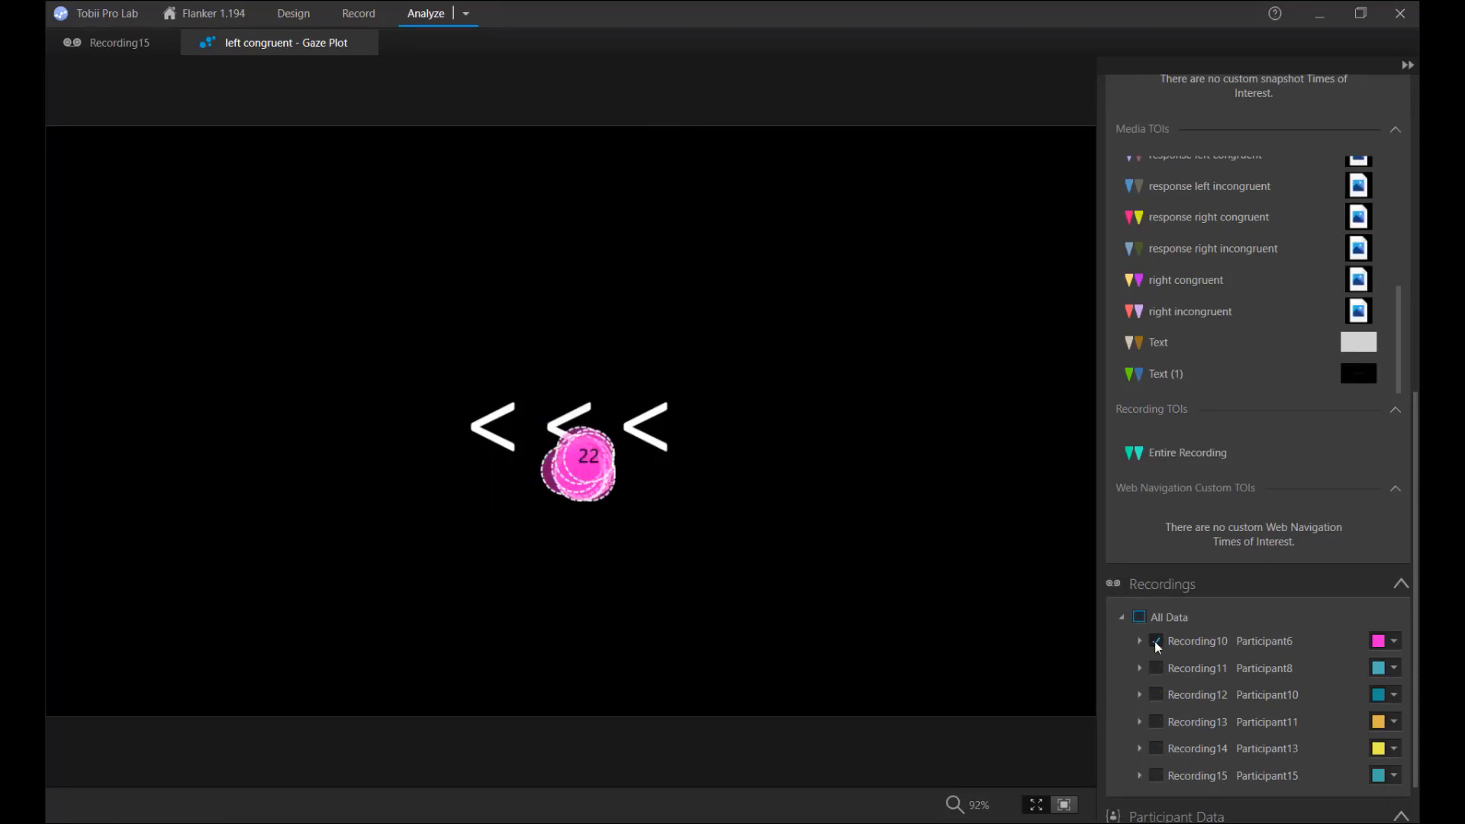
left_click(1156, 642)
left_click(1155, 667)
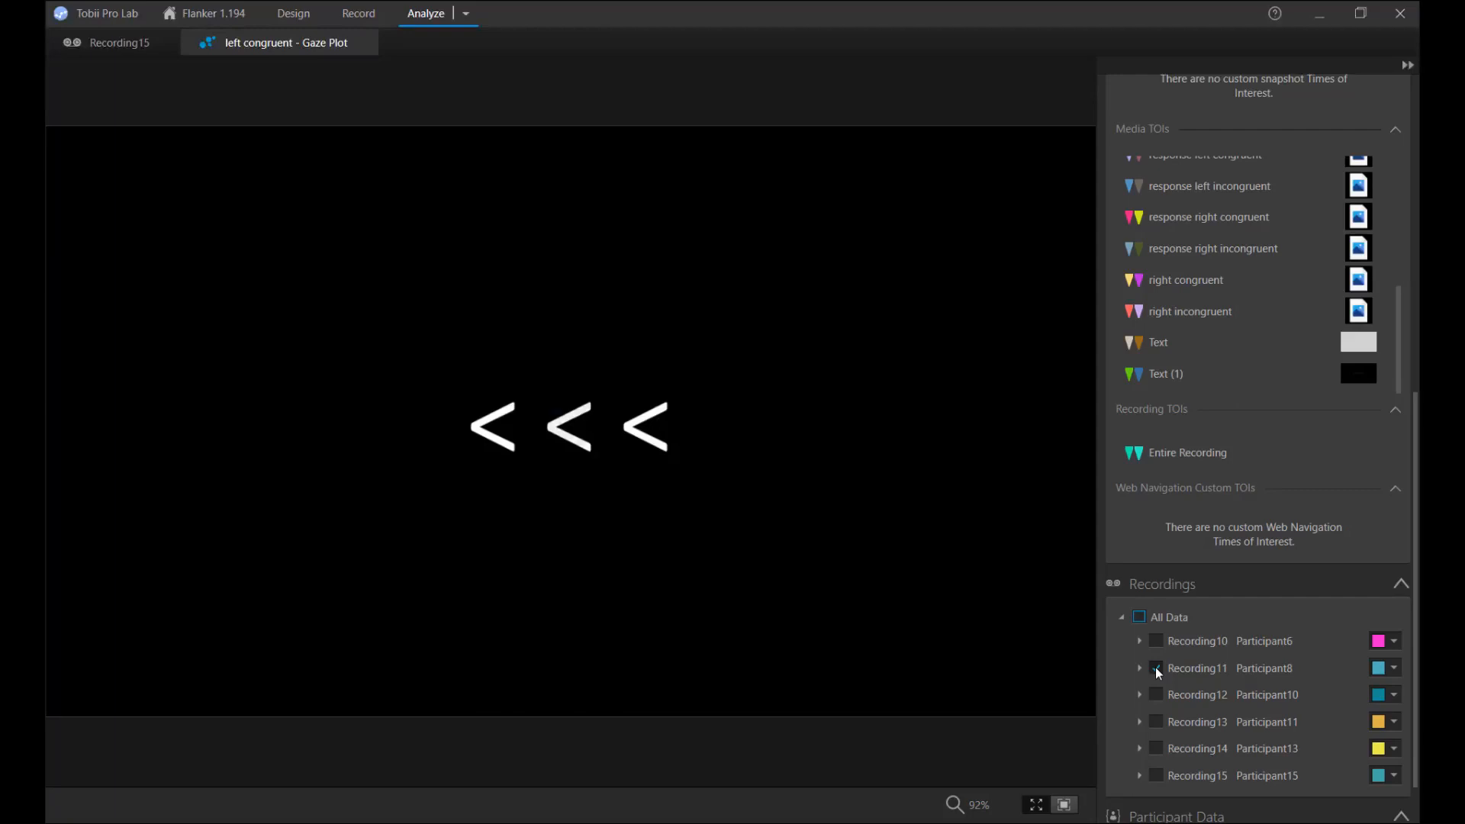
left_click(1155, 667)
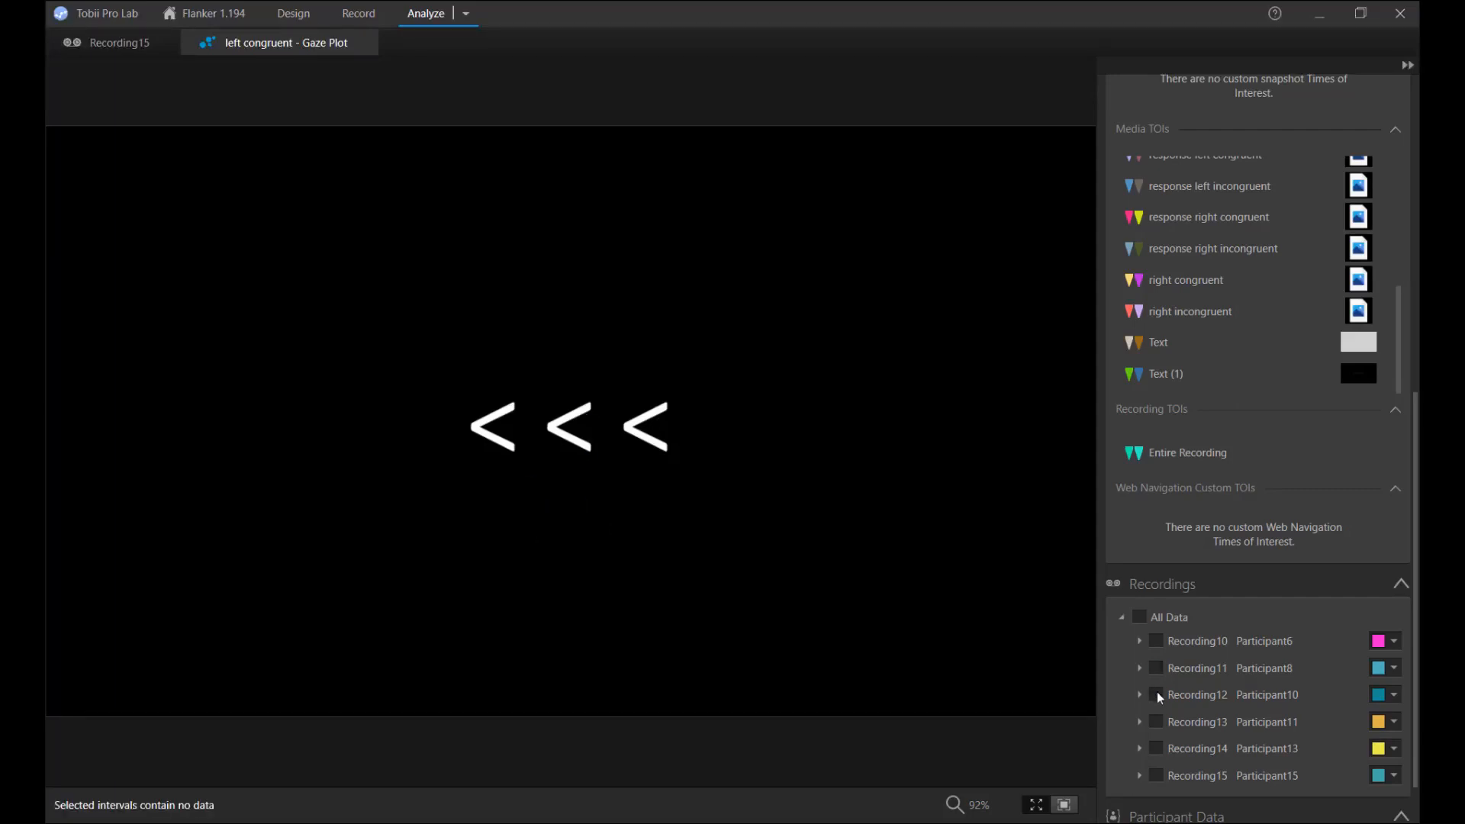
left_click(1157, 692)
left_click(1157, 692)
scroll(1366, 519, "up", 15)
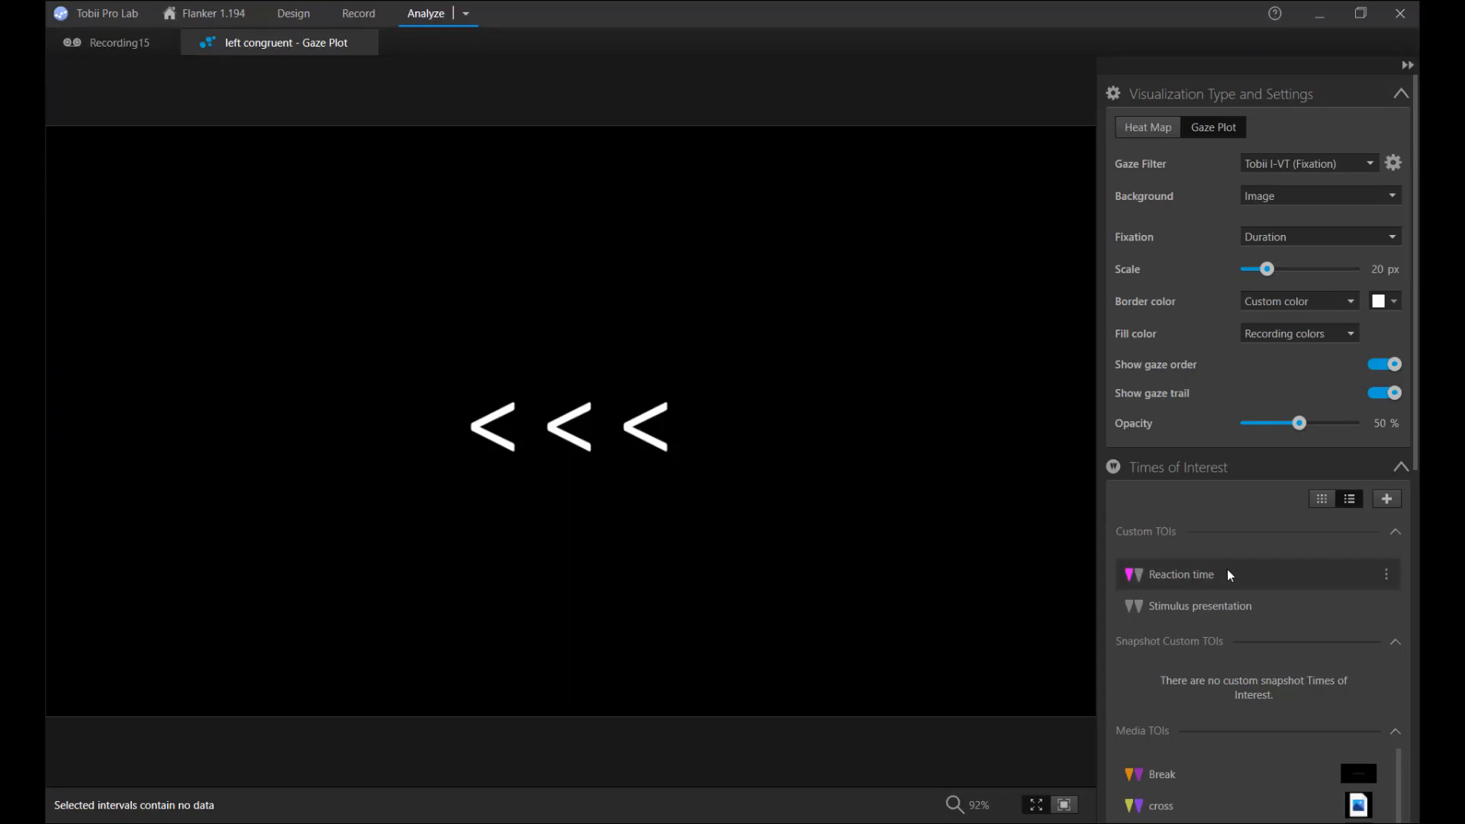
scroll(1344, 642, "down", 2)
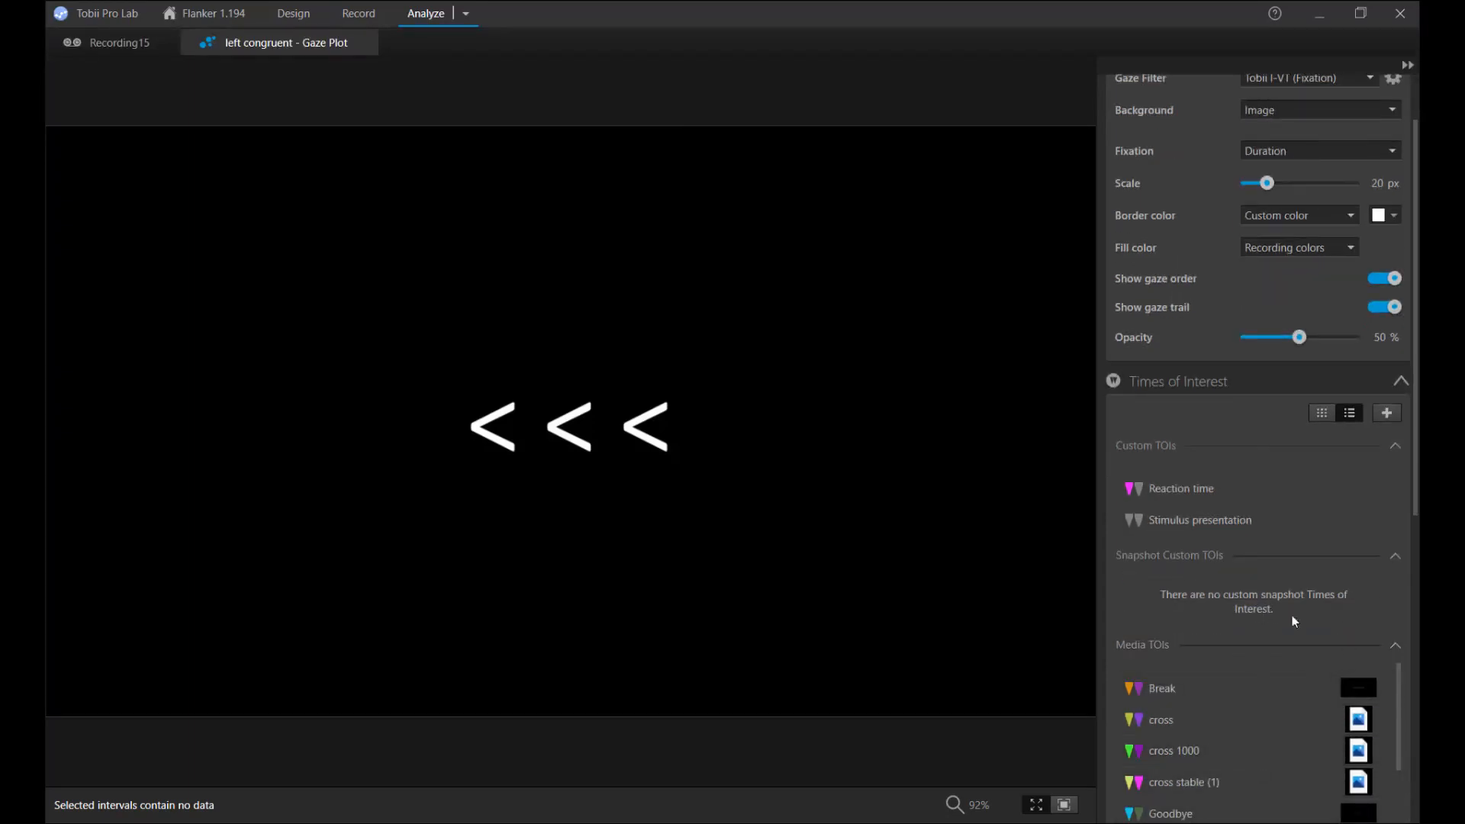
scroll(1339, 621, "up", 2)
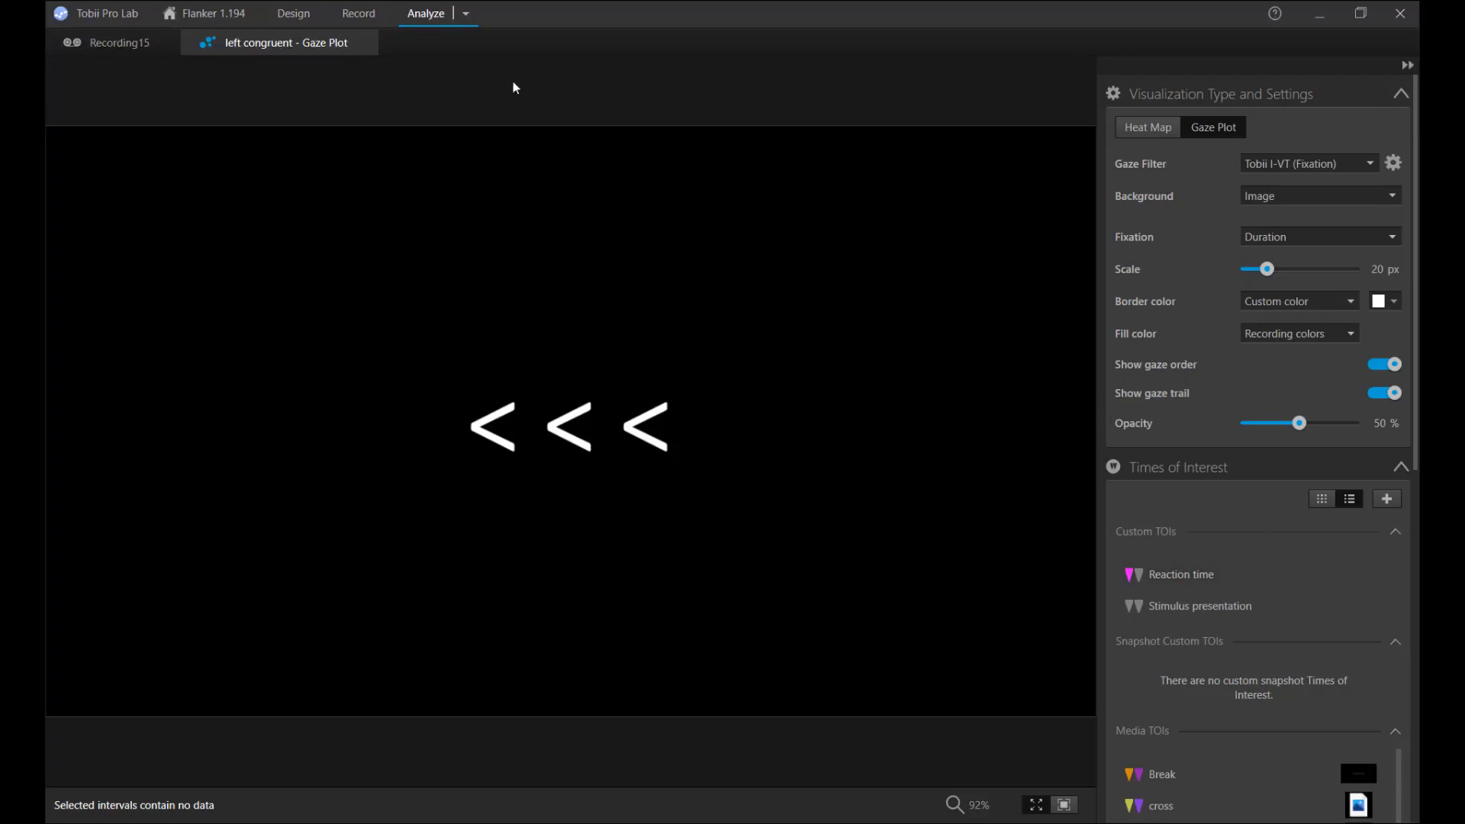
Open the AOI Tool and select the response right incongruent media to view its area of interest
left_click(466, 13)
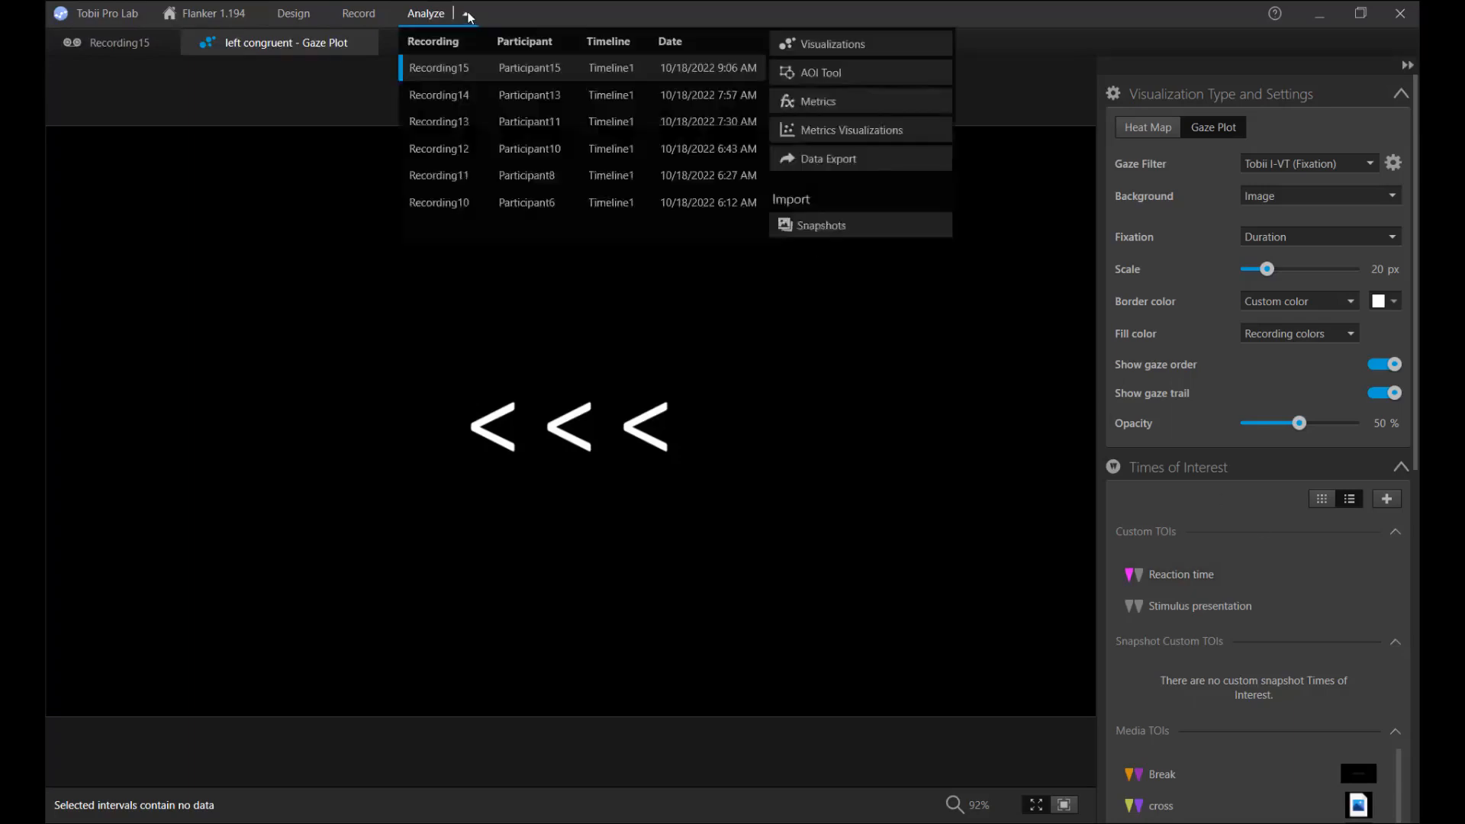
left_click(800, 74)
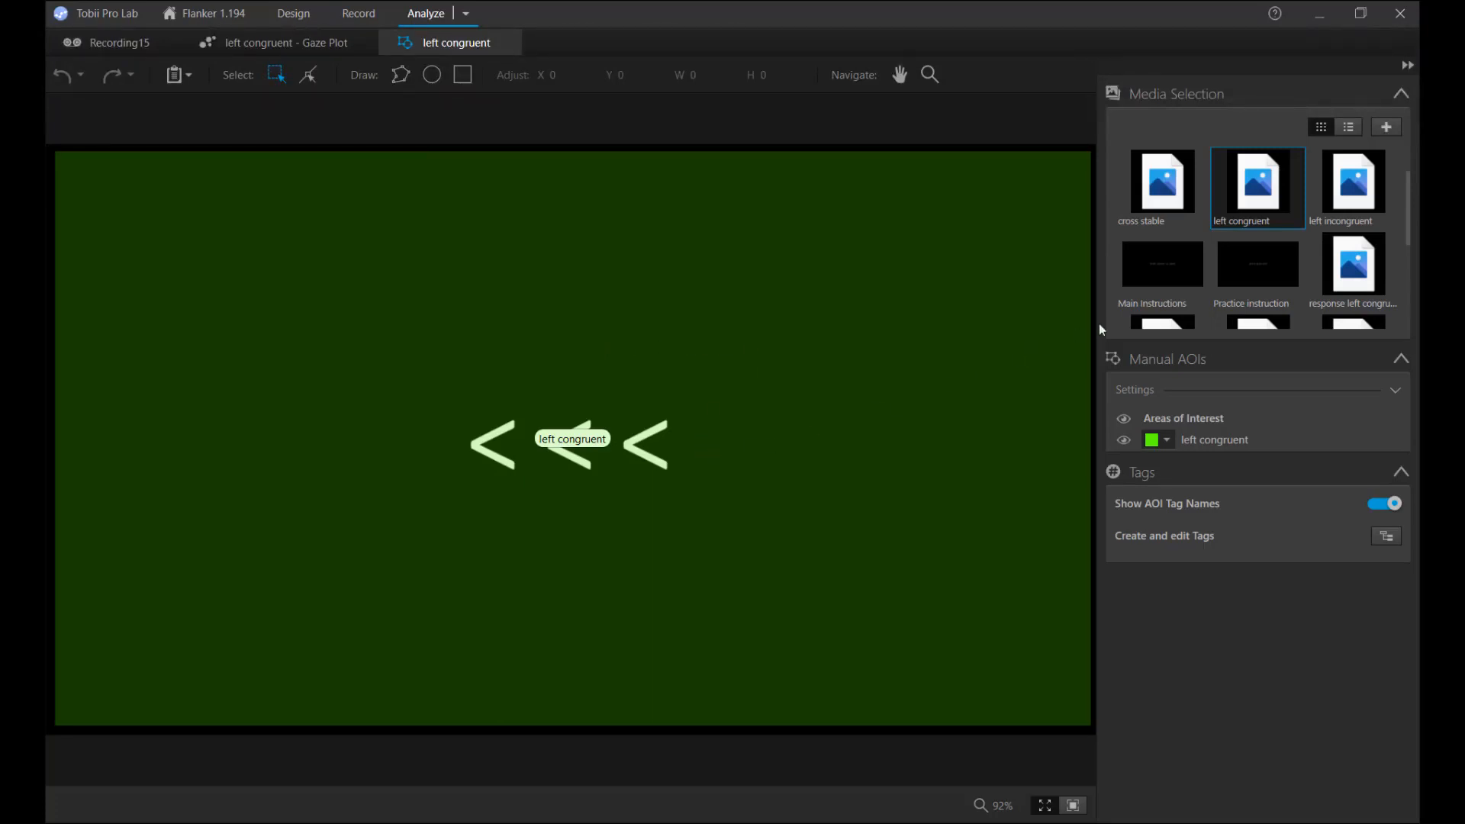
left_click(1369, 262)
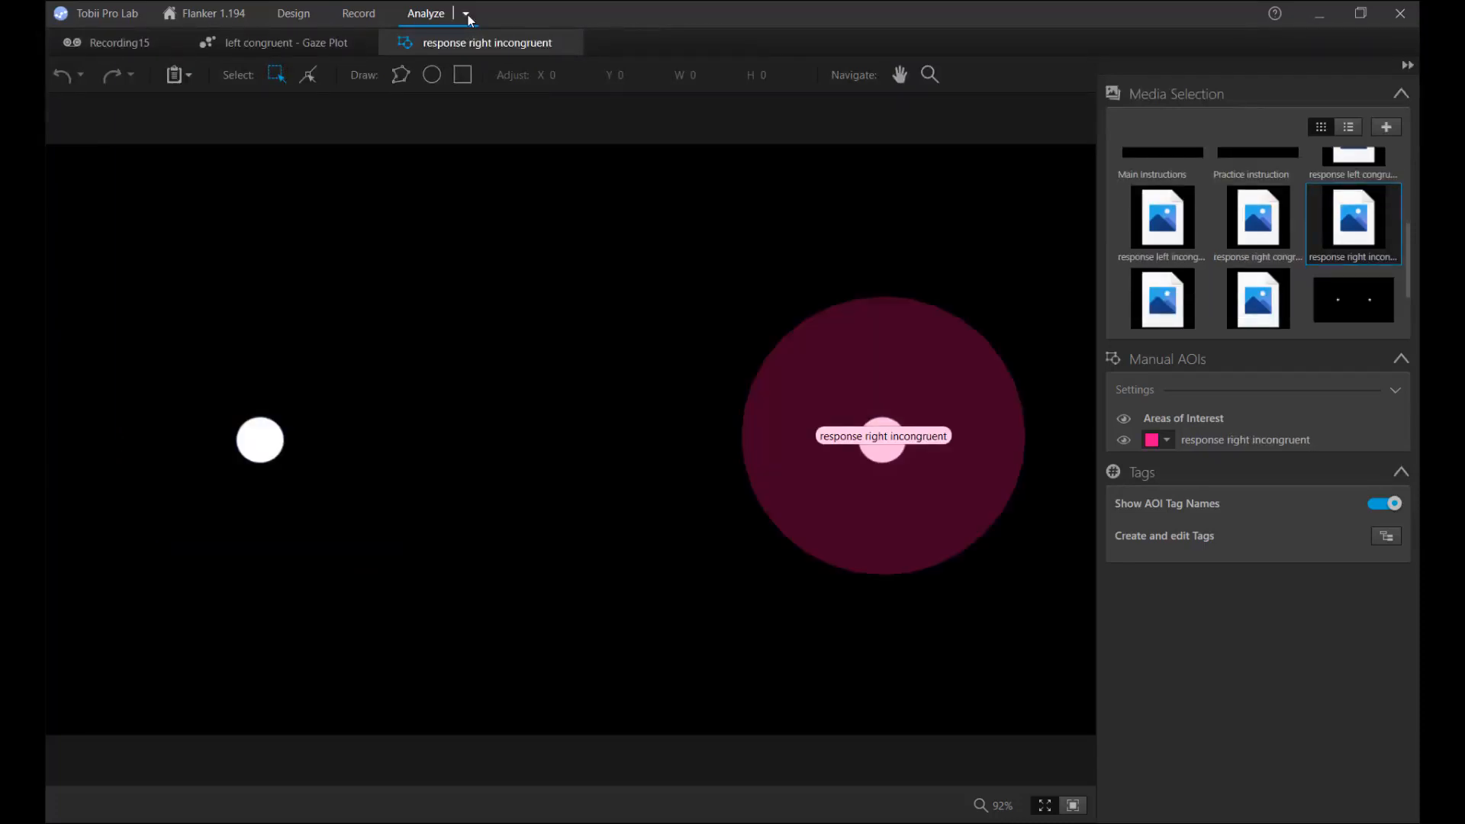
Open Metrics Visualizations and plot the unbinned Total duration of fixations by the participant variable Gender
left_click(467, 13)
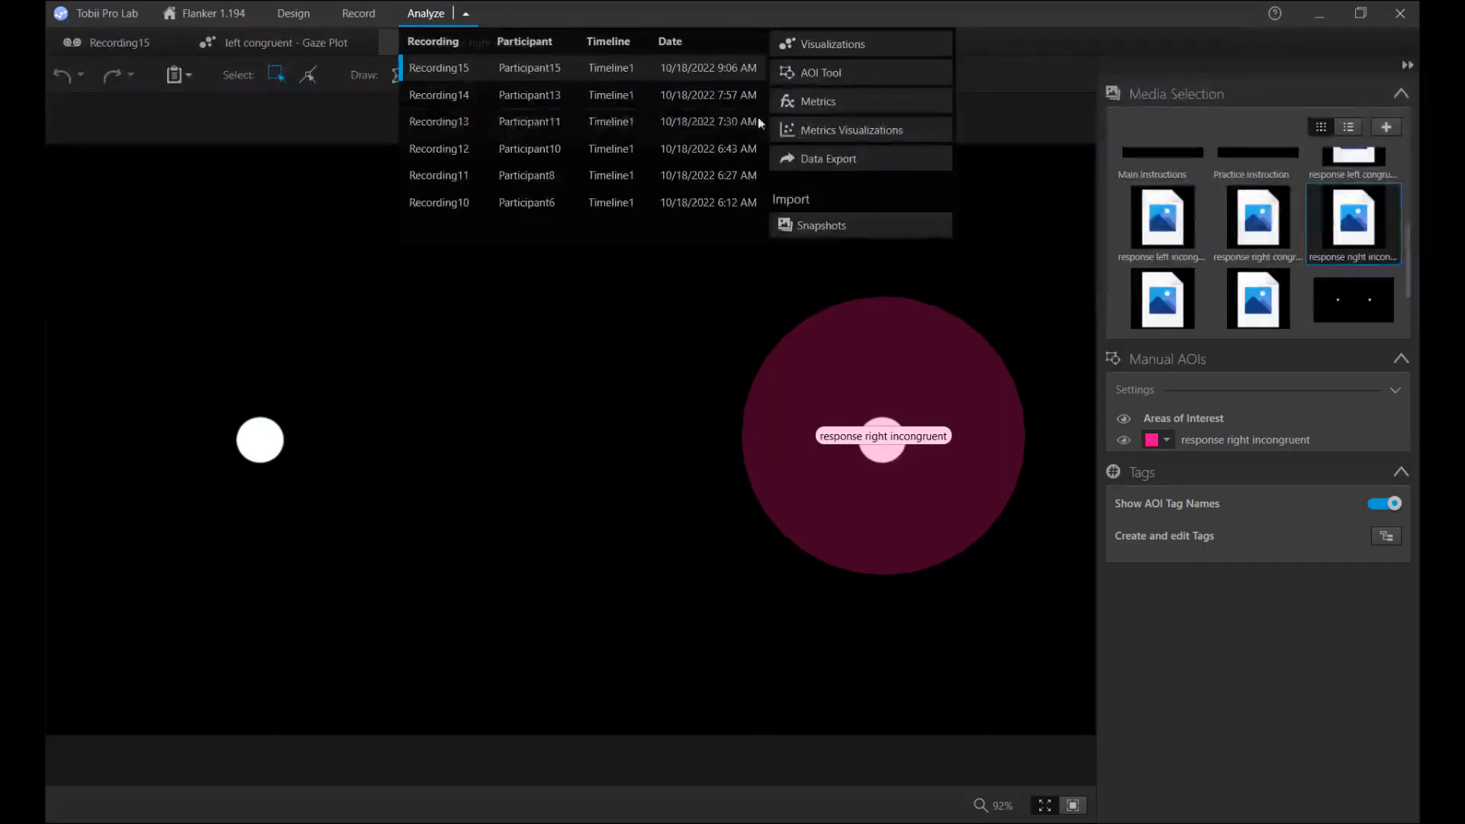
left_click(816, 134)
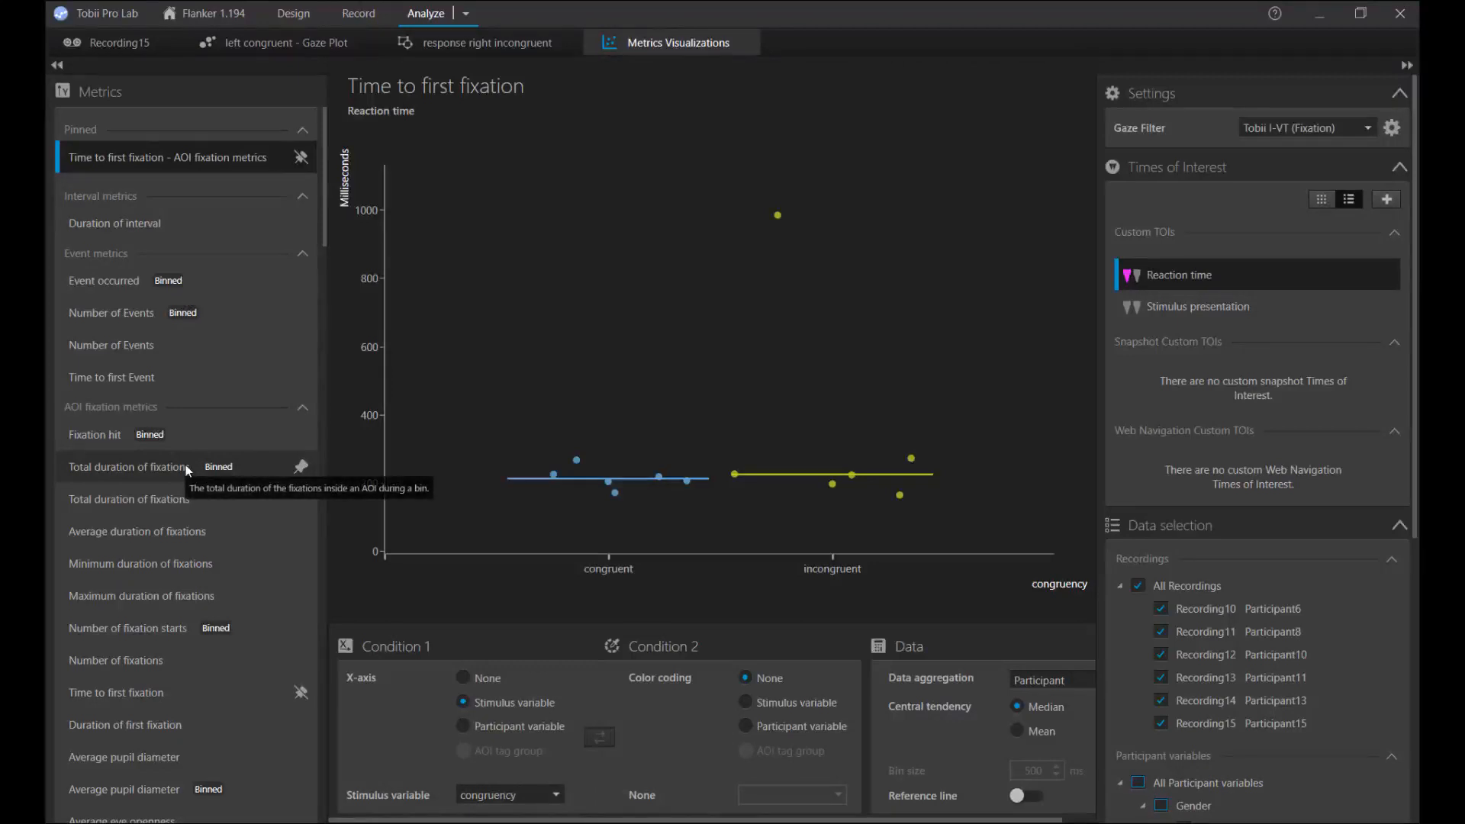
left_click(200, 500)
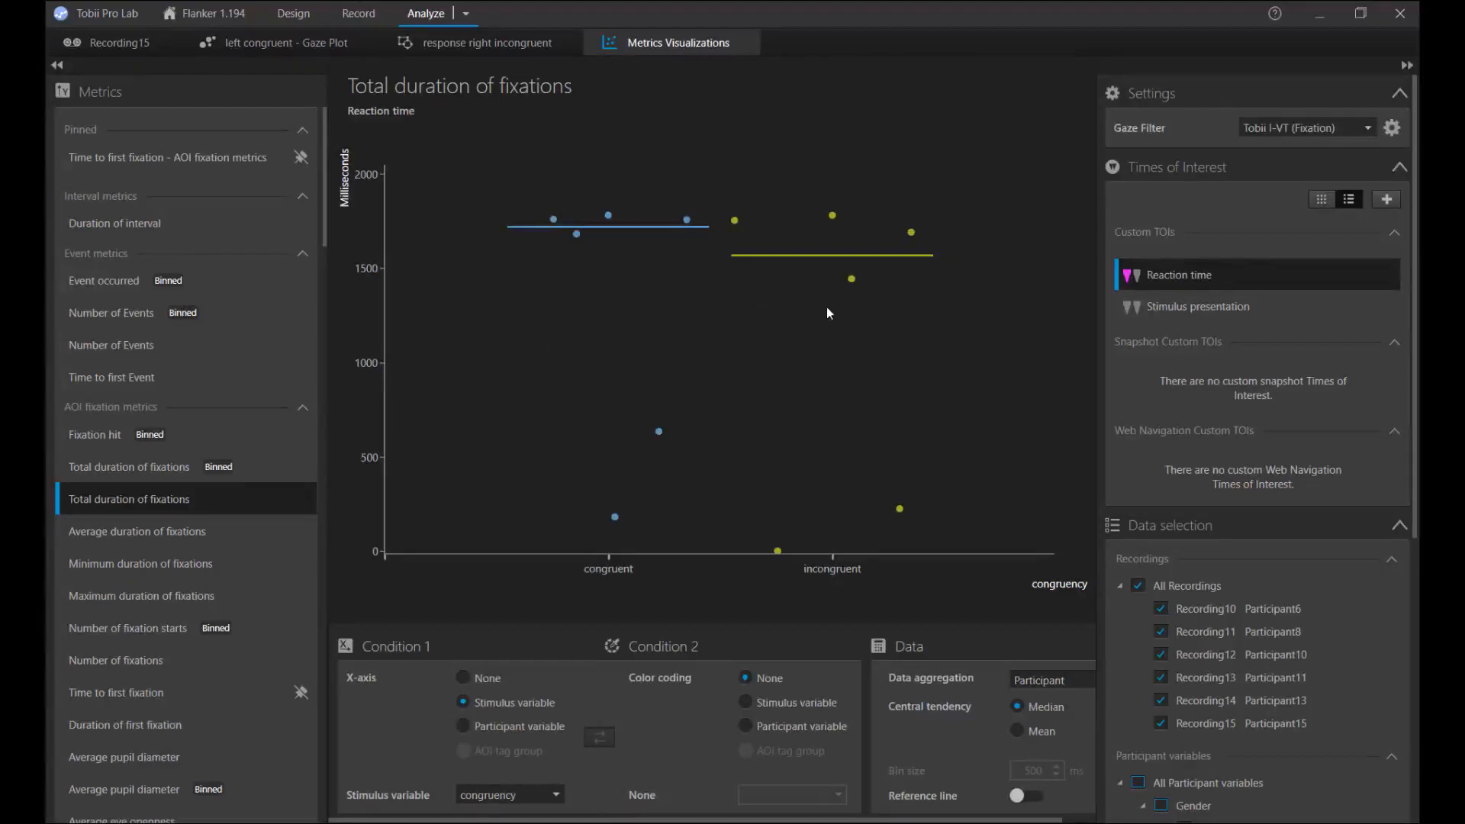
left_click(529, 727)
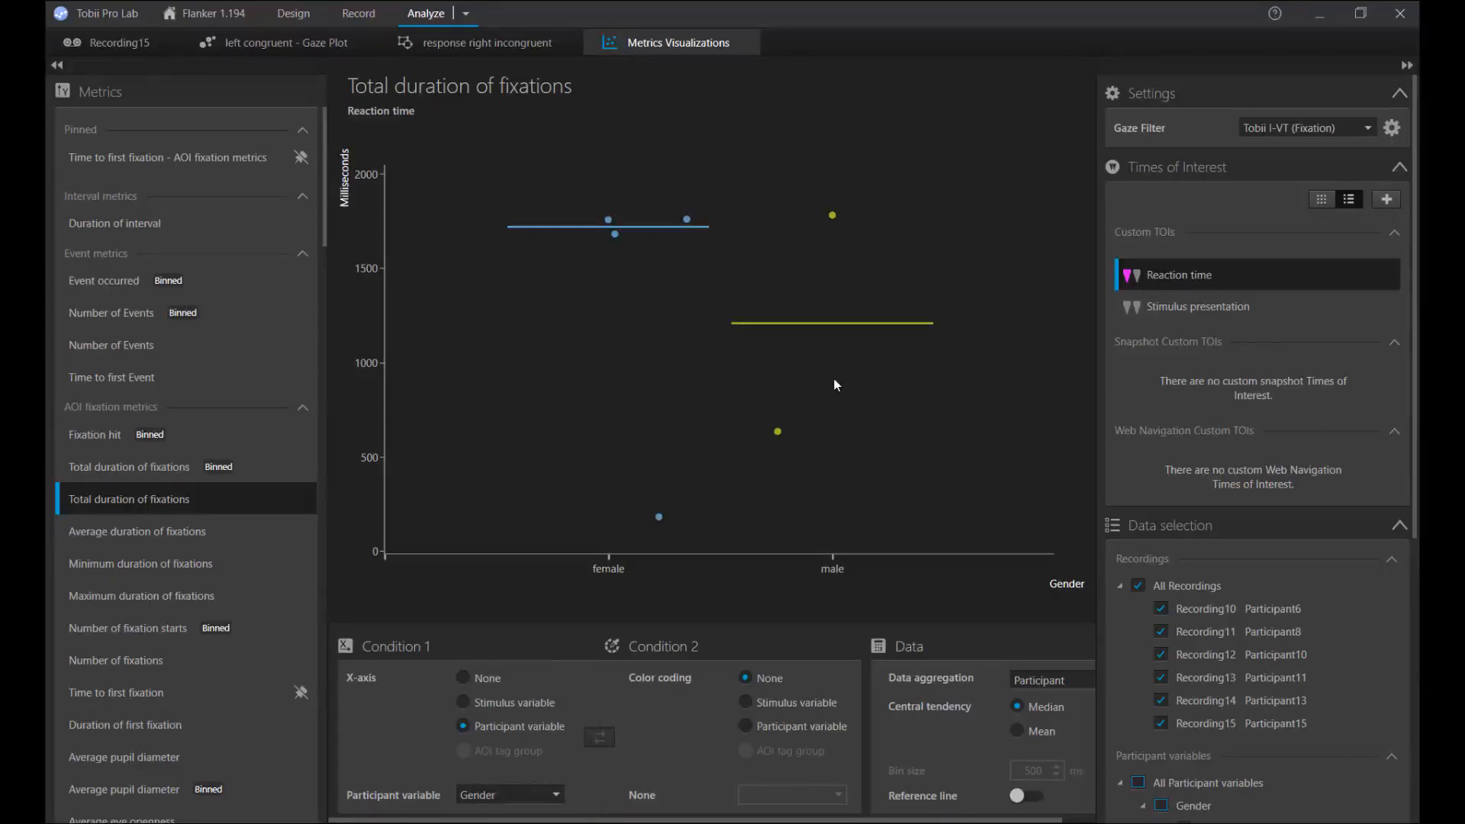
Plot the binned Total duration of fixations with a bin size of 100 ms, color-coded by the stimulus variable congruency
left_click(176, 469)
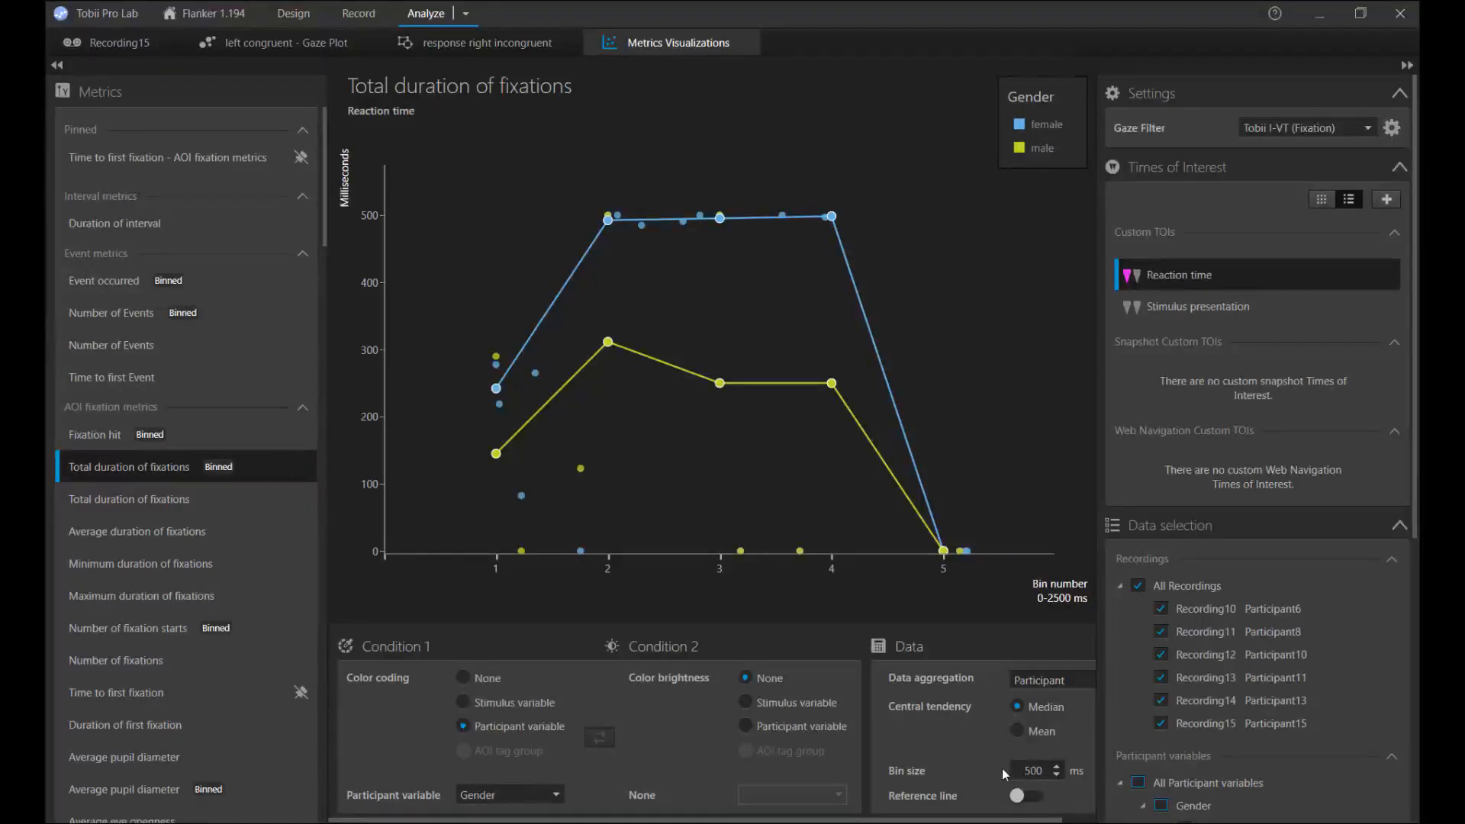
left_click_drag(1023, 769, 1045, 771)
type("1000")
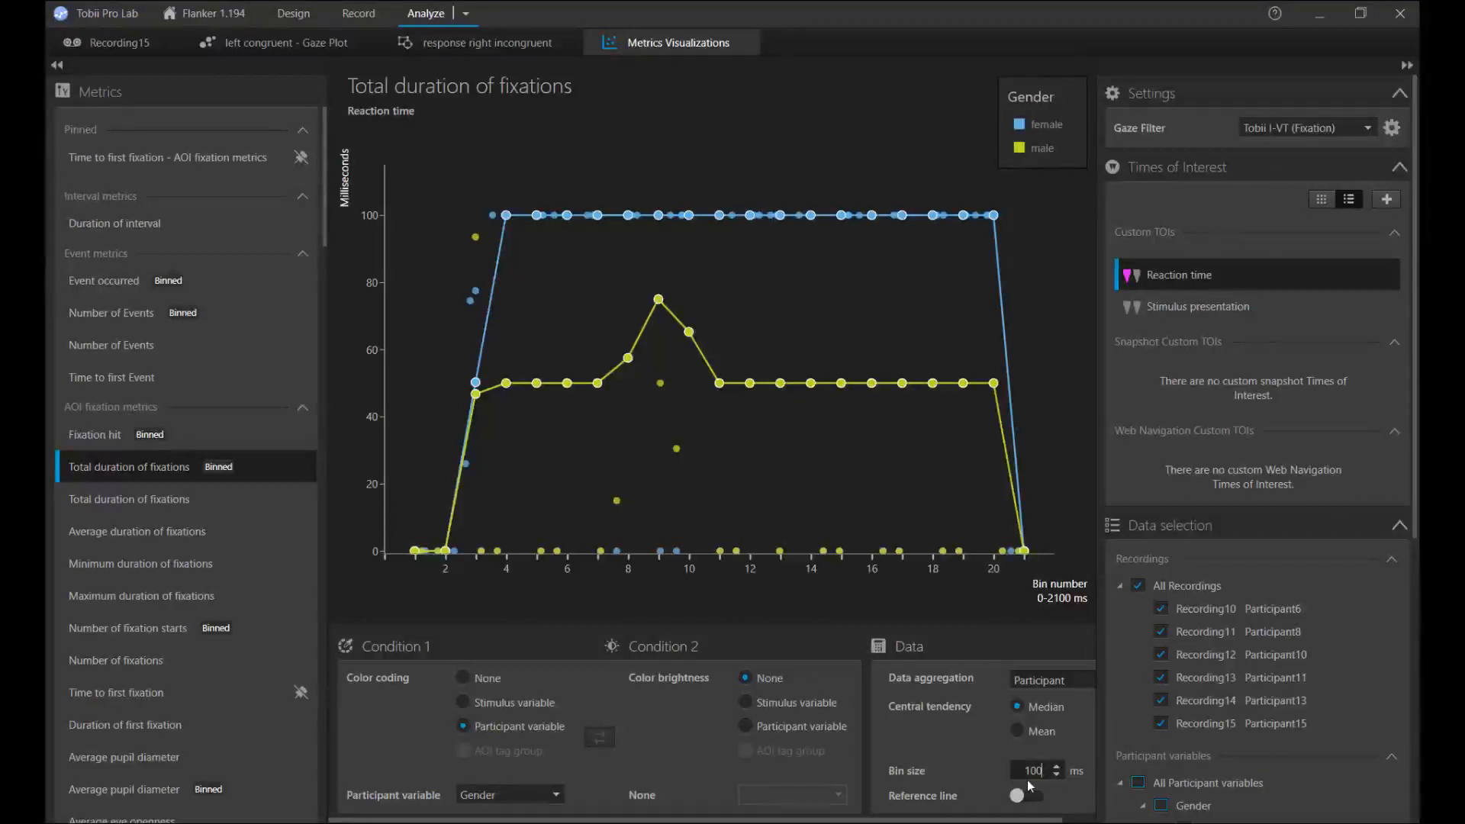
left_click(515, 704)
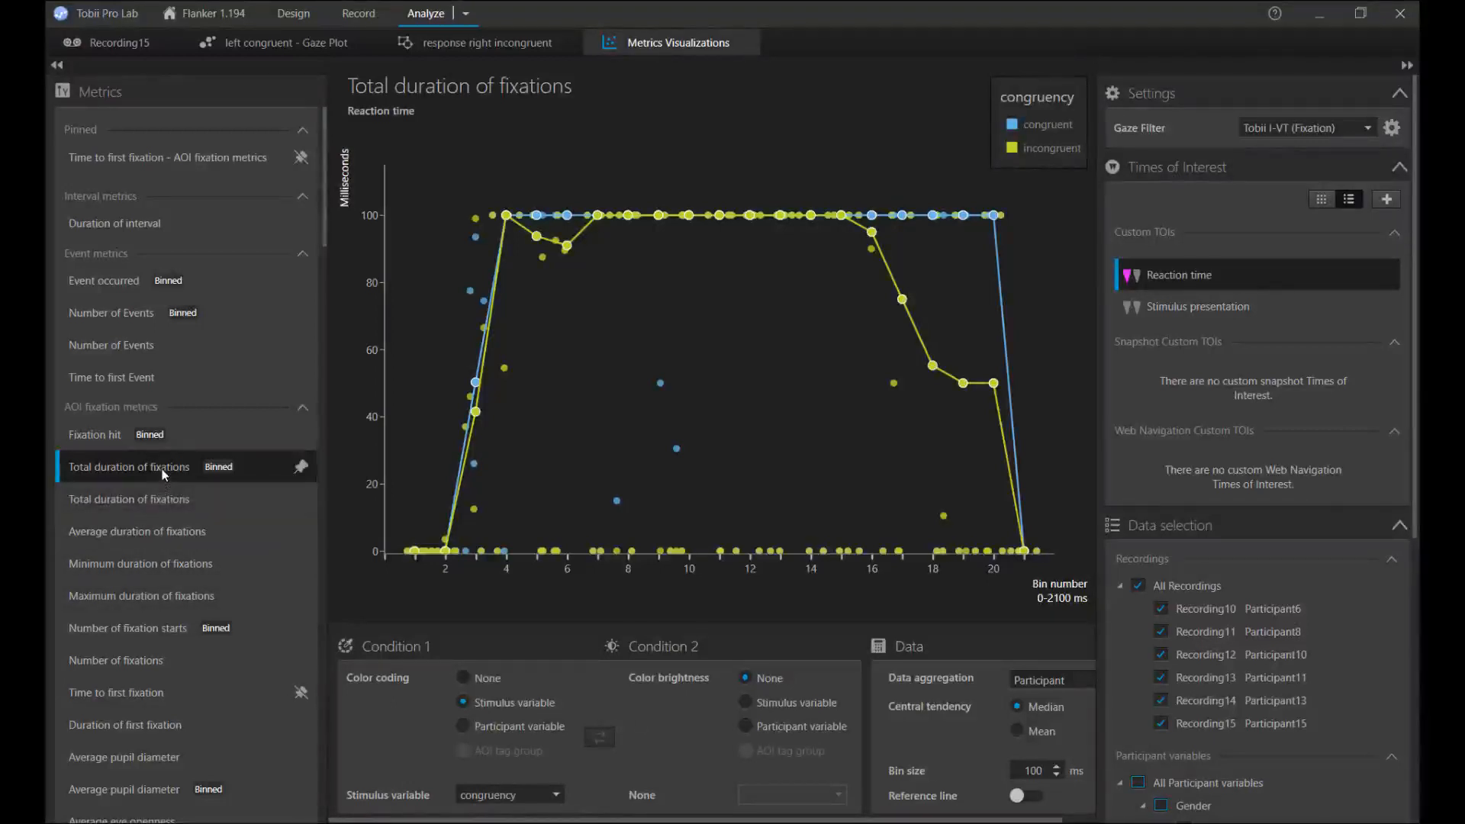
Pin the binned Total duration of fixations metric, select it among the pinned metrics, and look through the remaining AOI fixation metrics
left_click(302, 467)
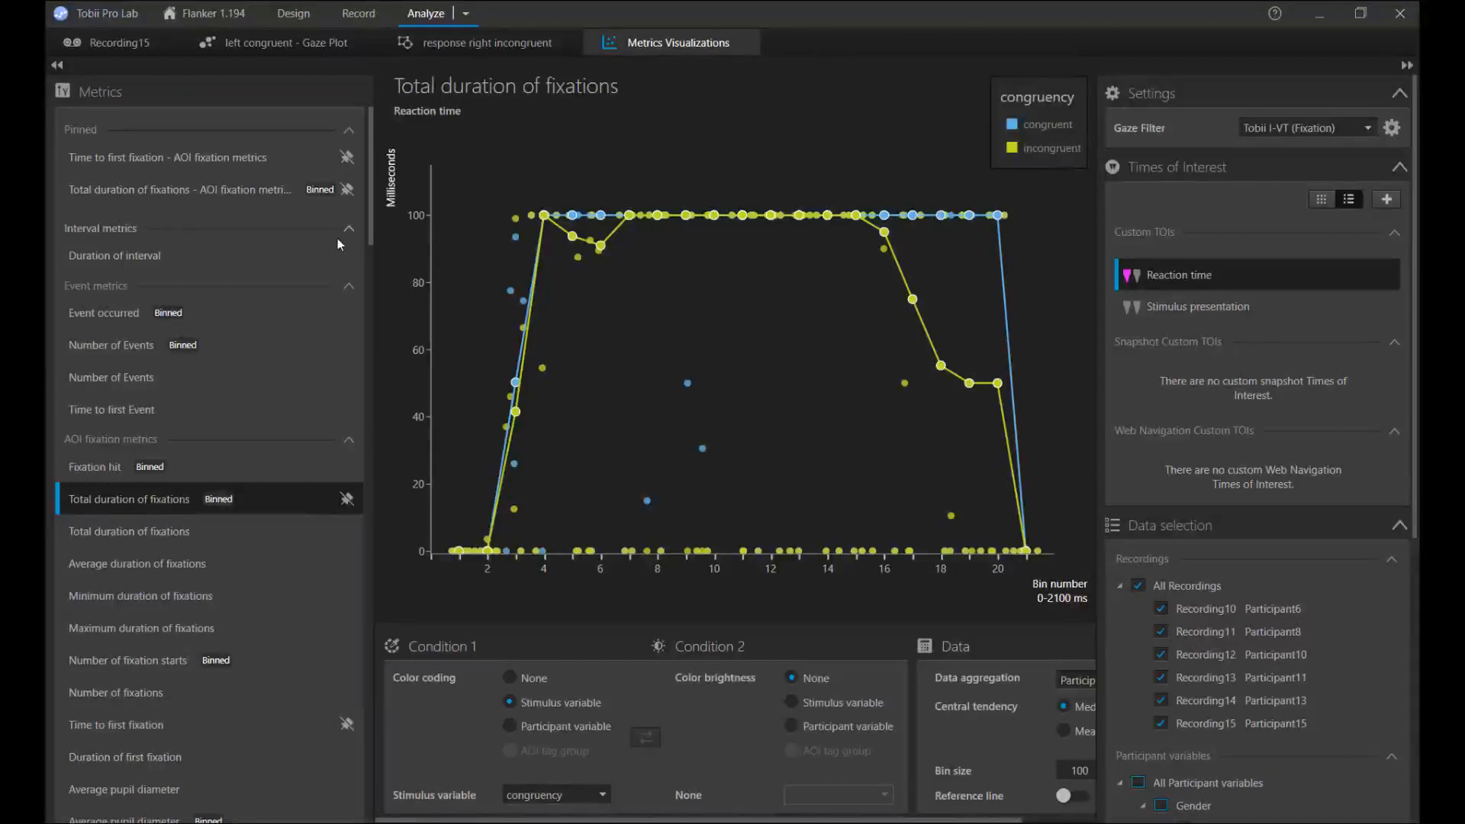
left_click(217, 191)
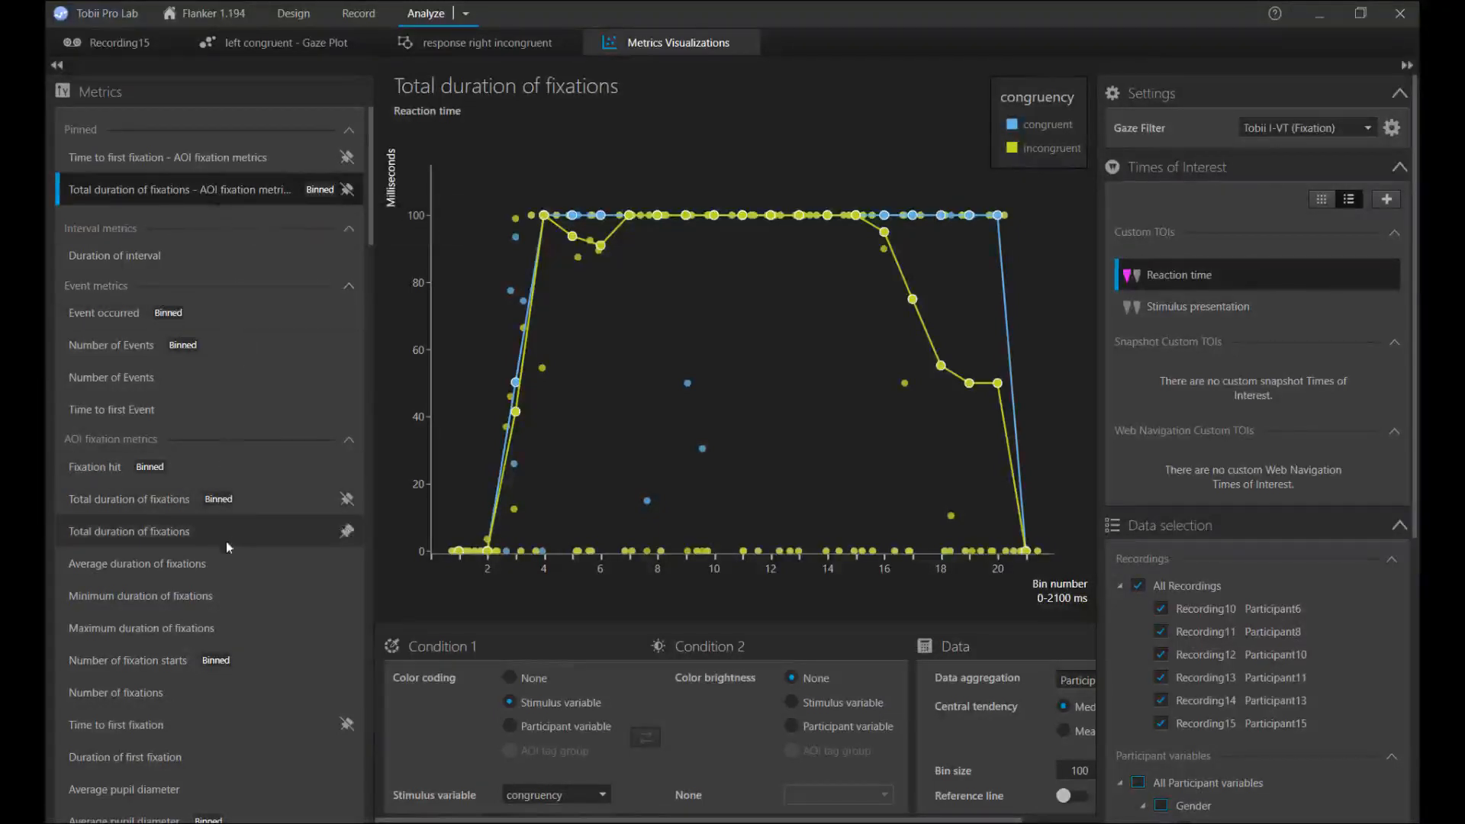
scroll(234, 603, "down", 1)
scroll(234, 603, "down", 3)
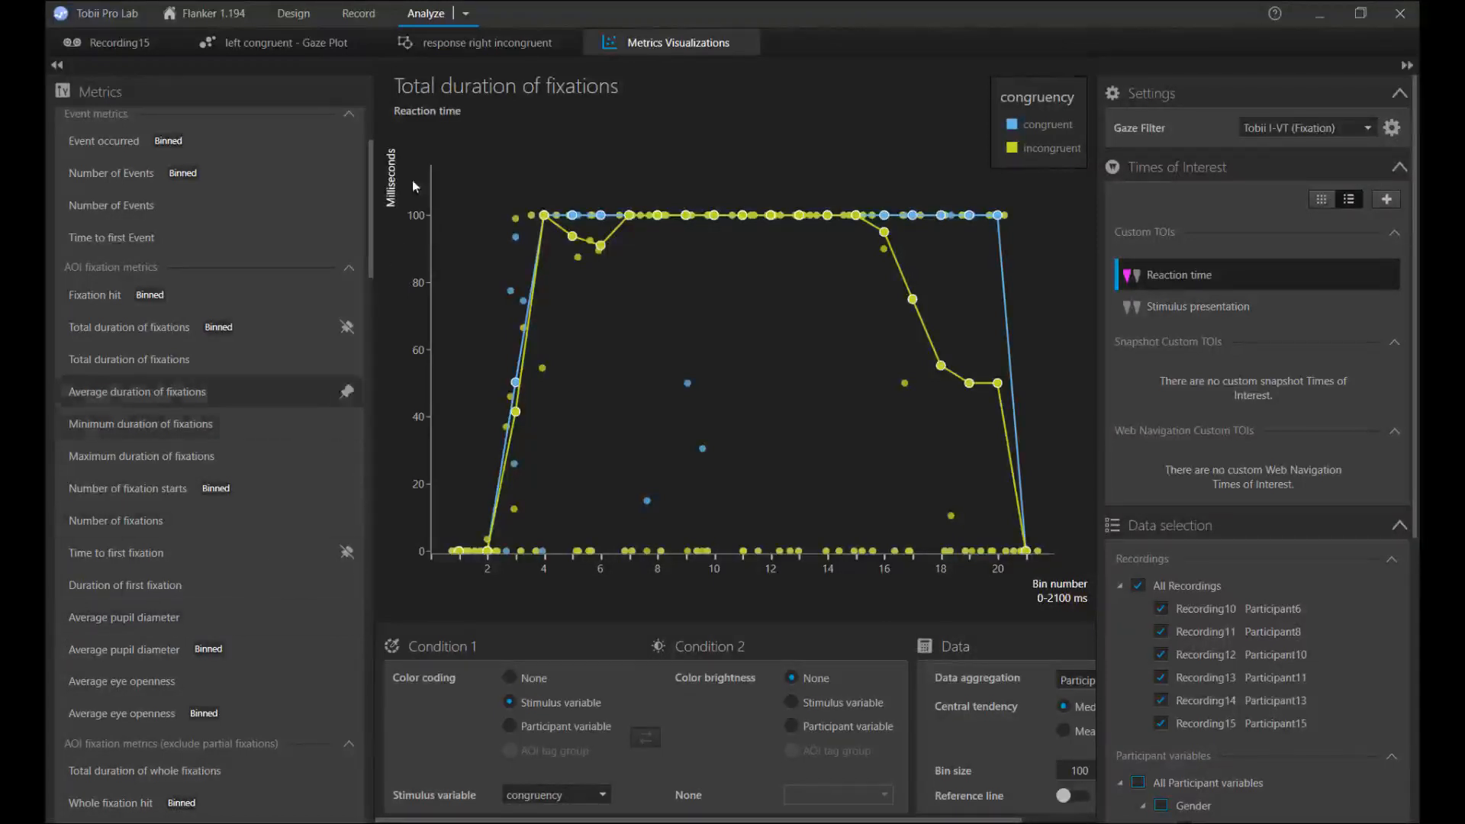
Open the metrics export page to review its metrics and settings
left_click(467, 14)
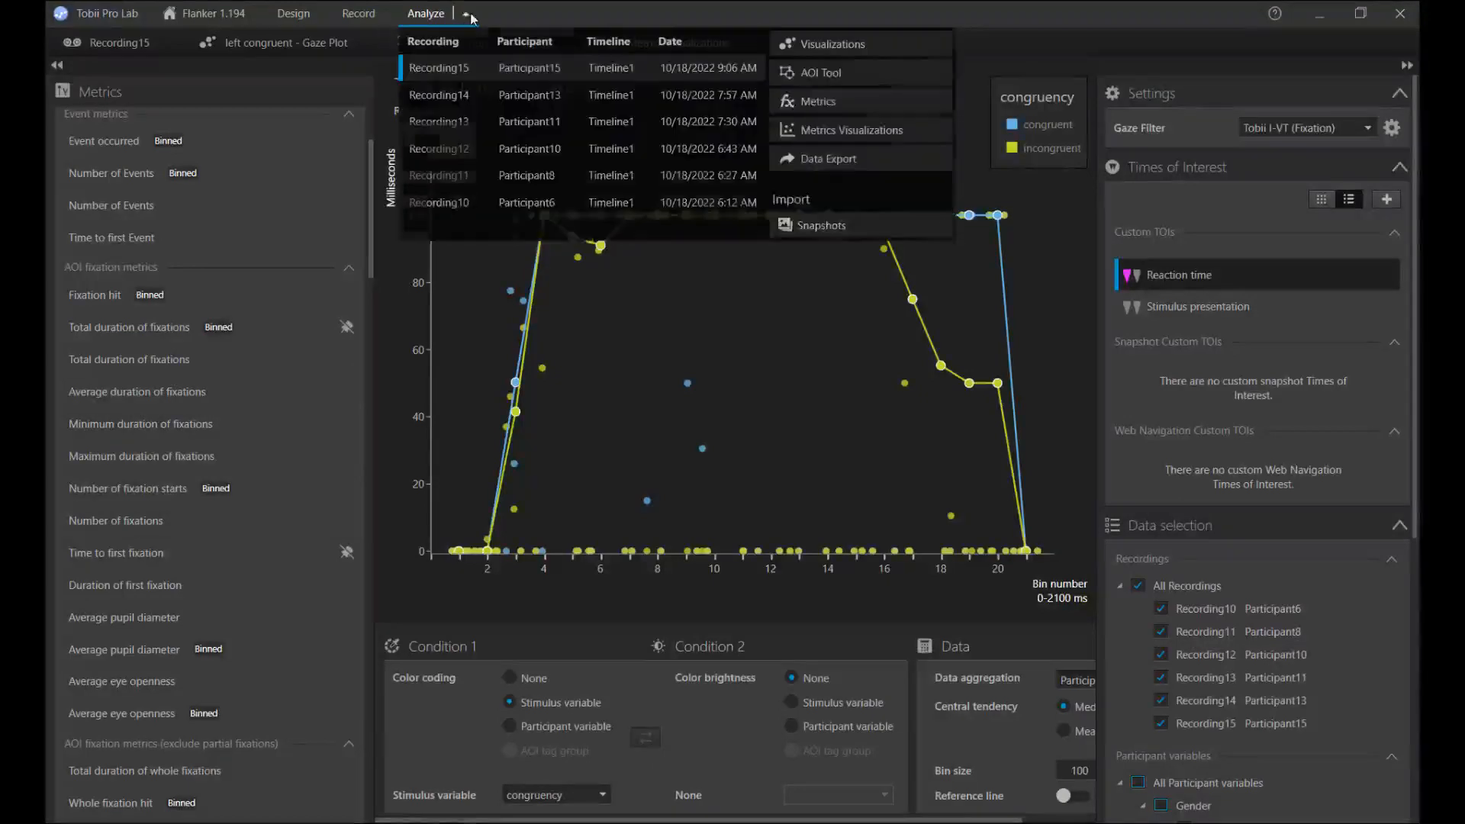
left_click(840, 105)
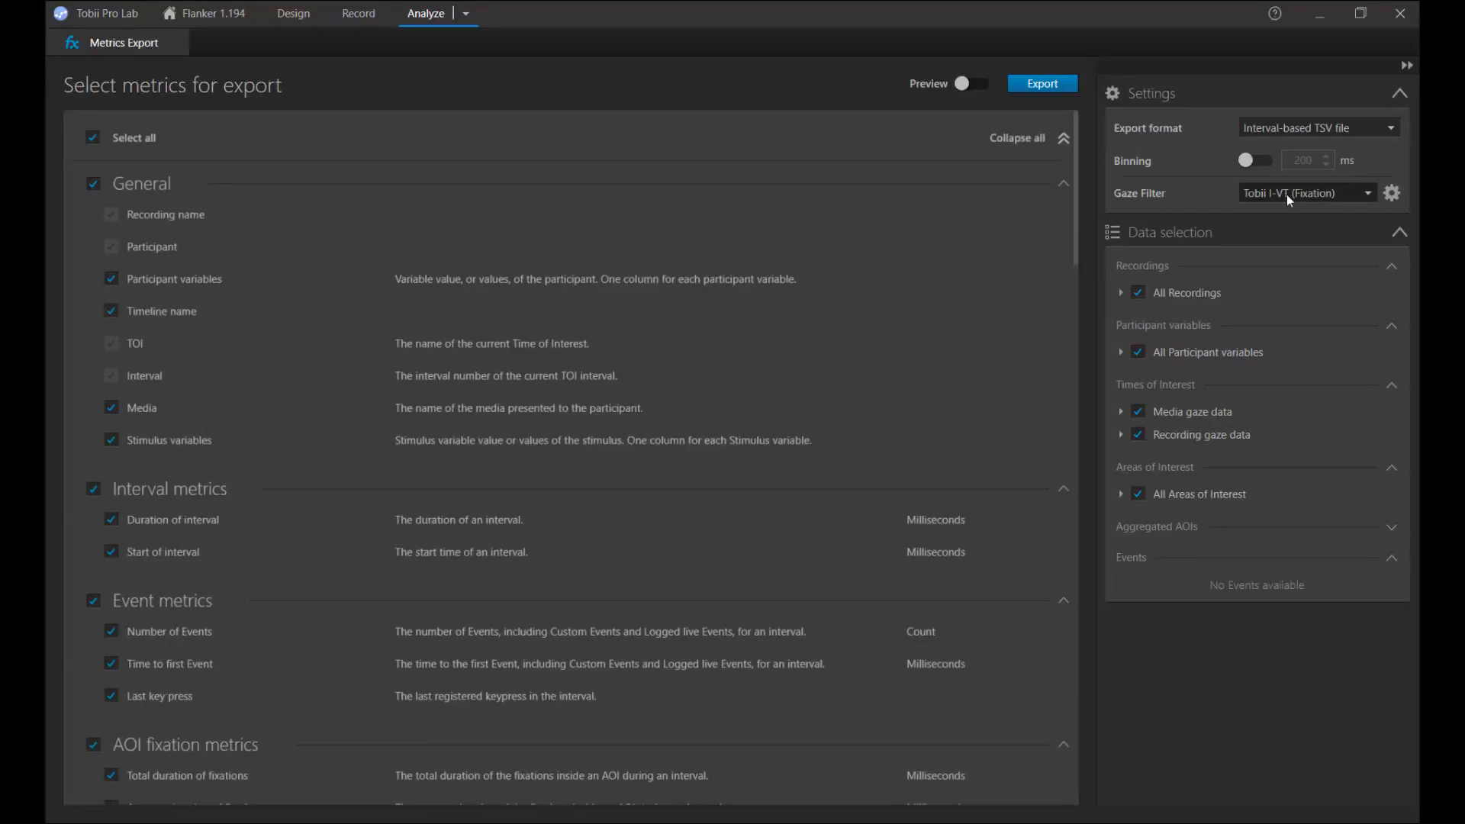
Show the settings of the Tobii I-VT (Fixation) gaze filter and look over the list of available gaze filters
left_click(1390, 194)
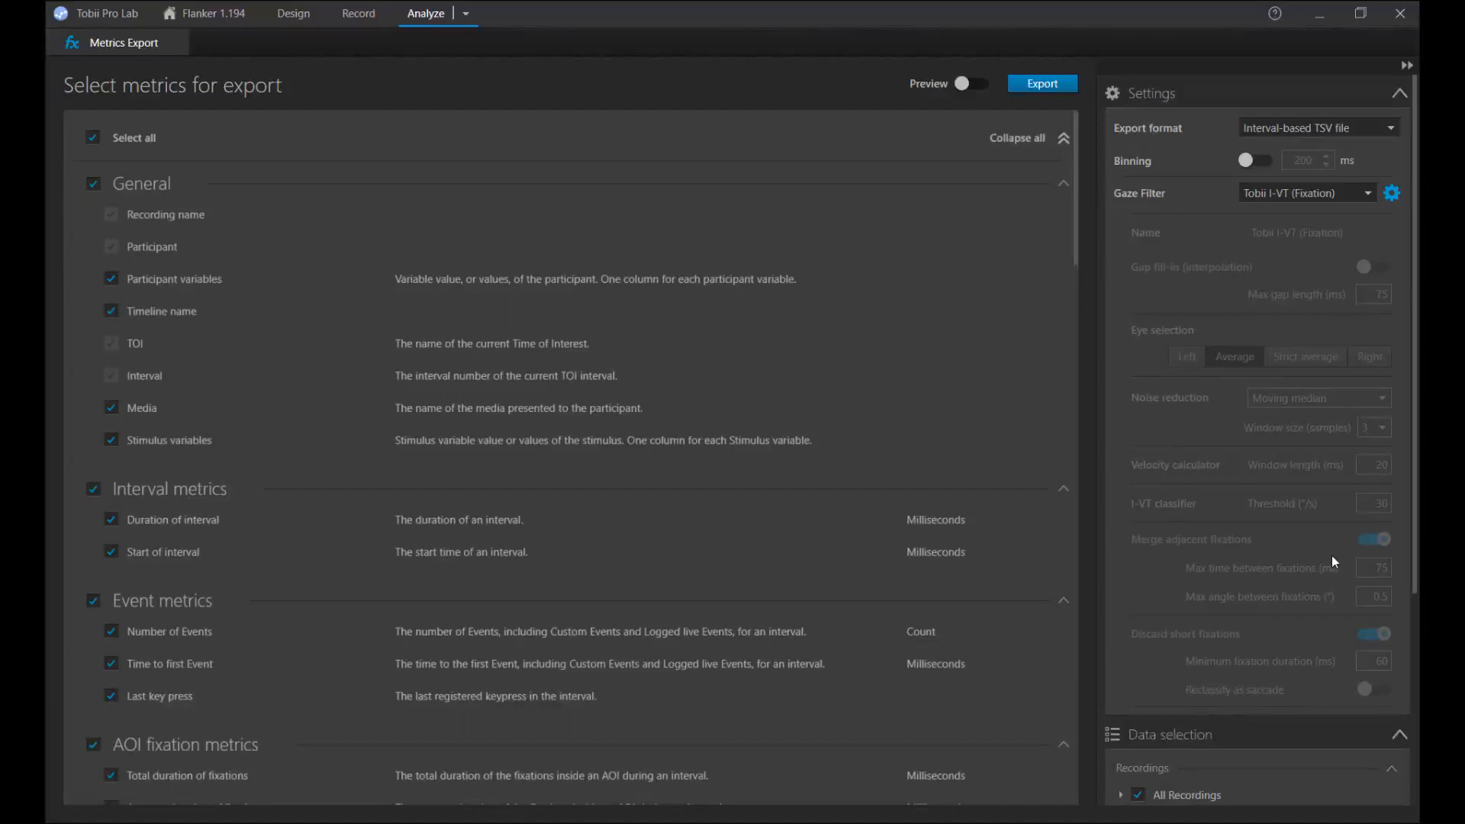
left_click(1369, 198)
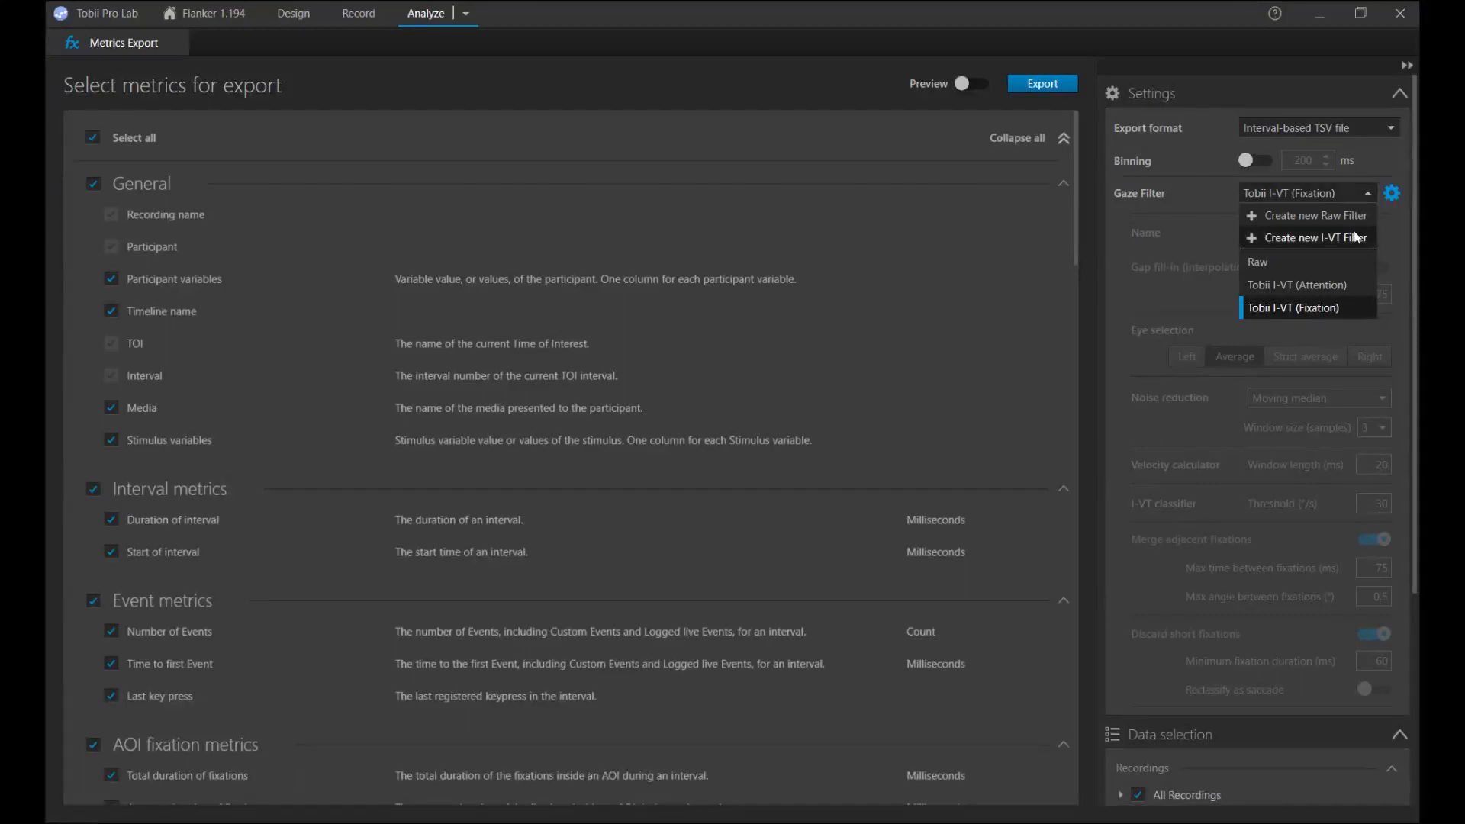
left_click(1394, 200)
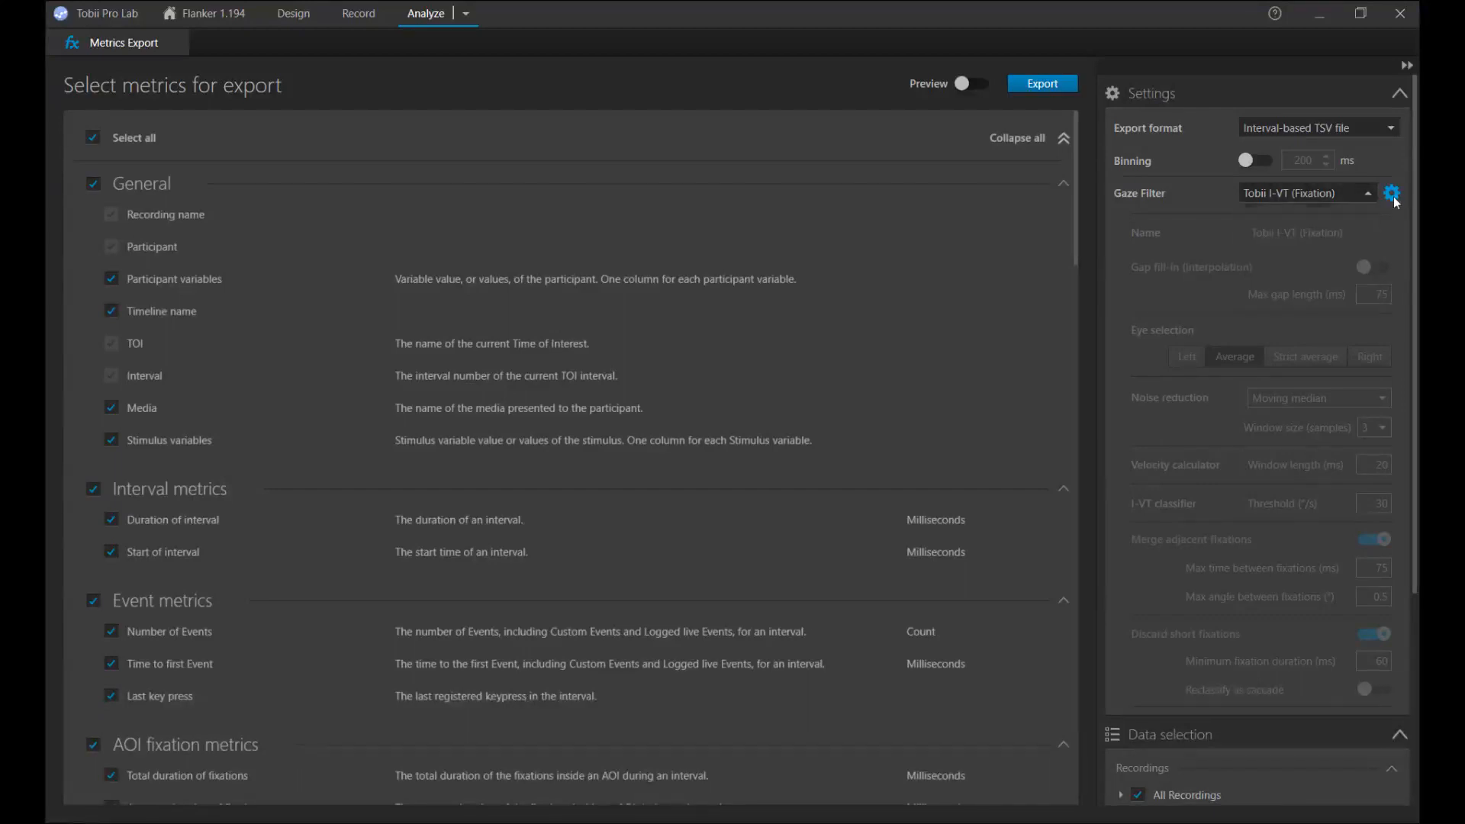
Collapse the General, Interval and Event metric groups and review the AOI fixation, Visit, Glance, Click, whole-fixation and Saccade metrics
left_click(1063, 183)
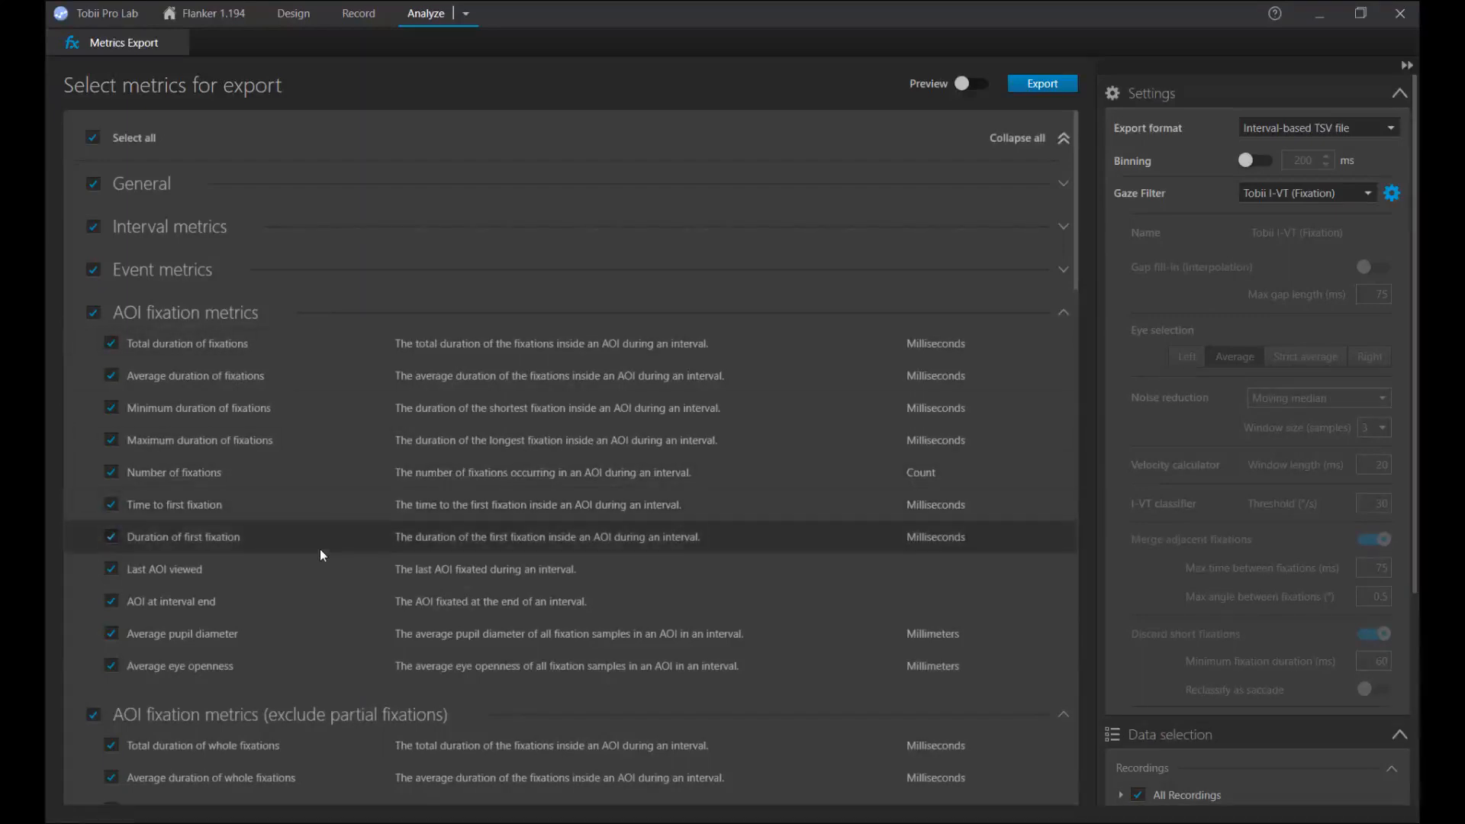
scroll(320, 550, "down", 5)
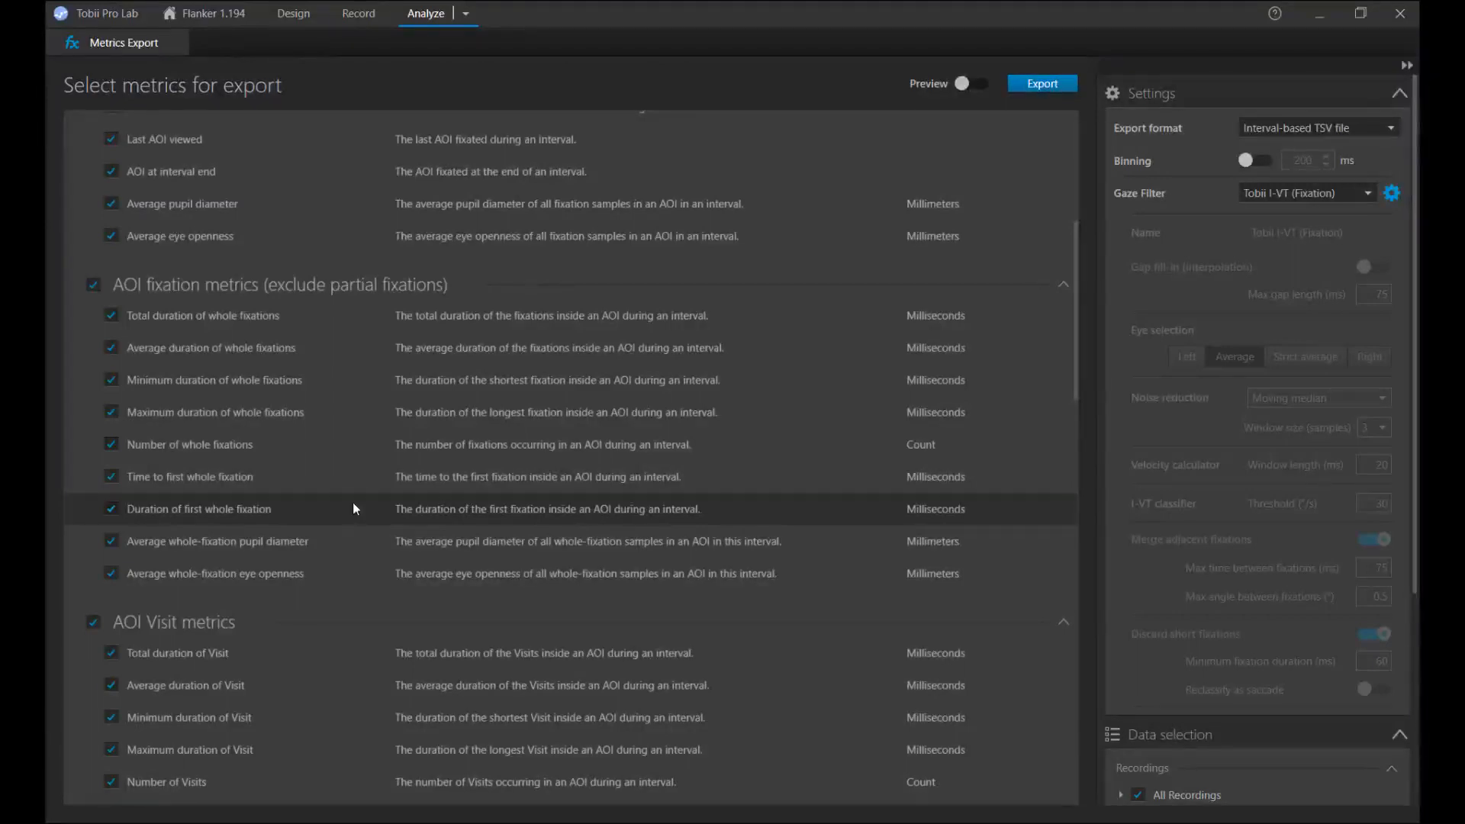
scroll(353, 507, "down", 5)
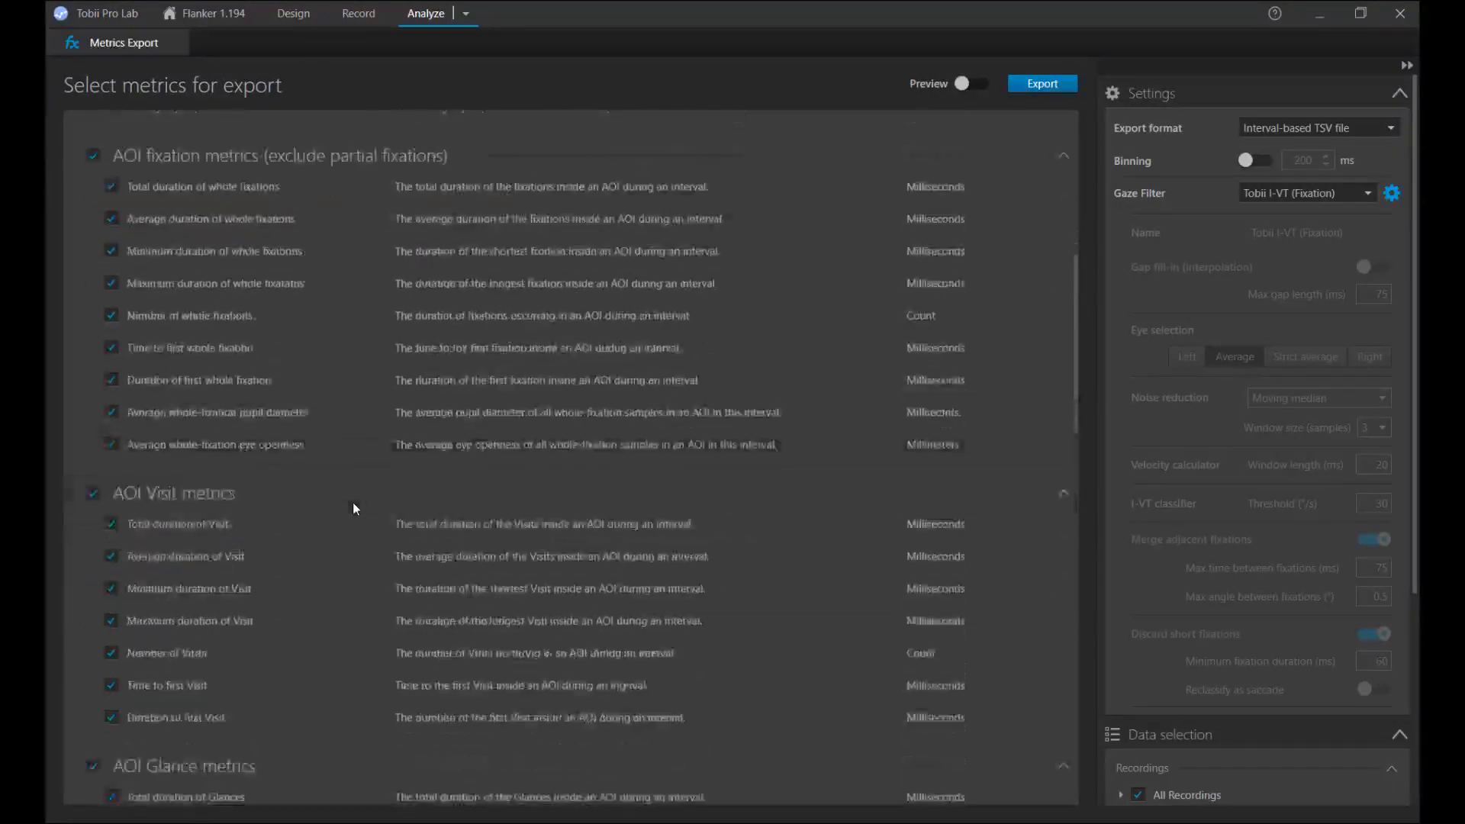
scroll(354, 506, "down", 8)
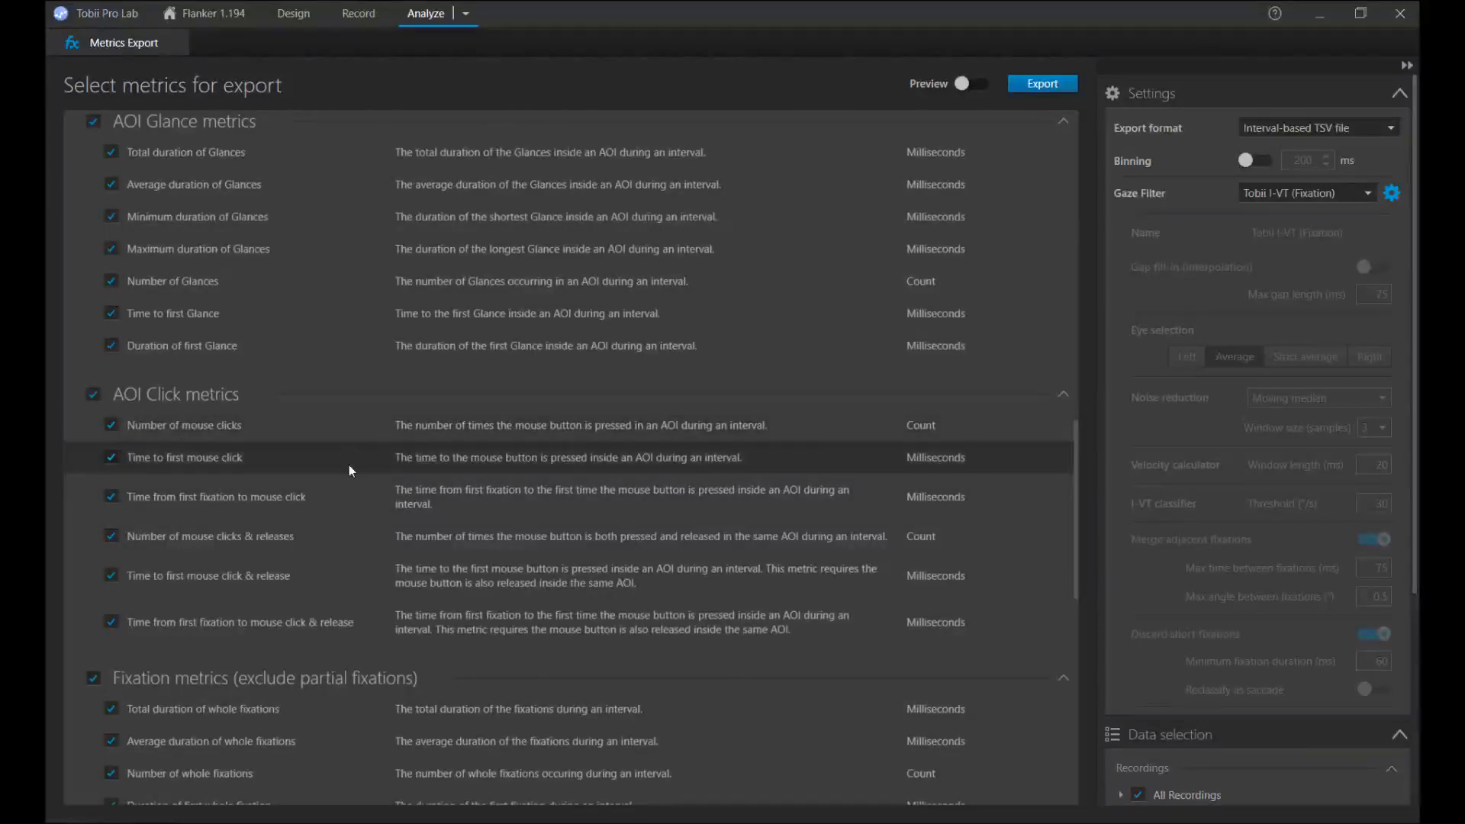
scroll(349, 467, "down", 5)
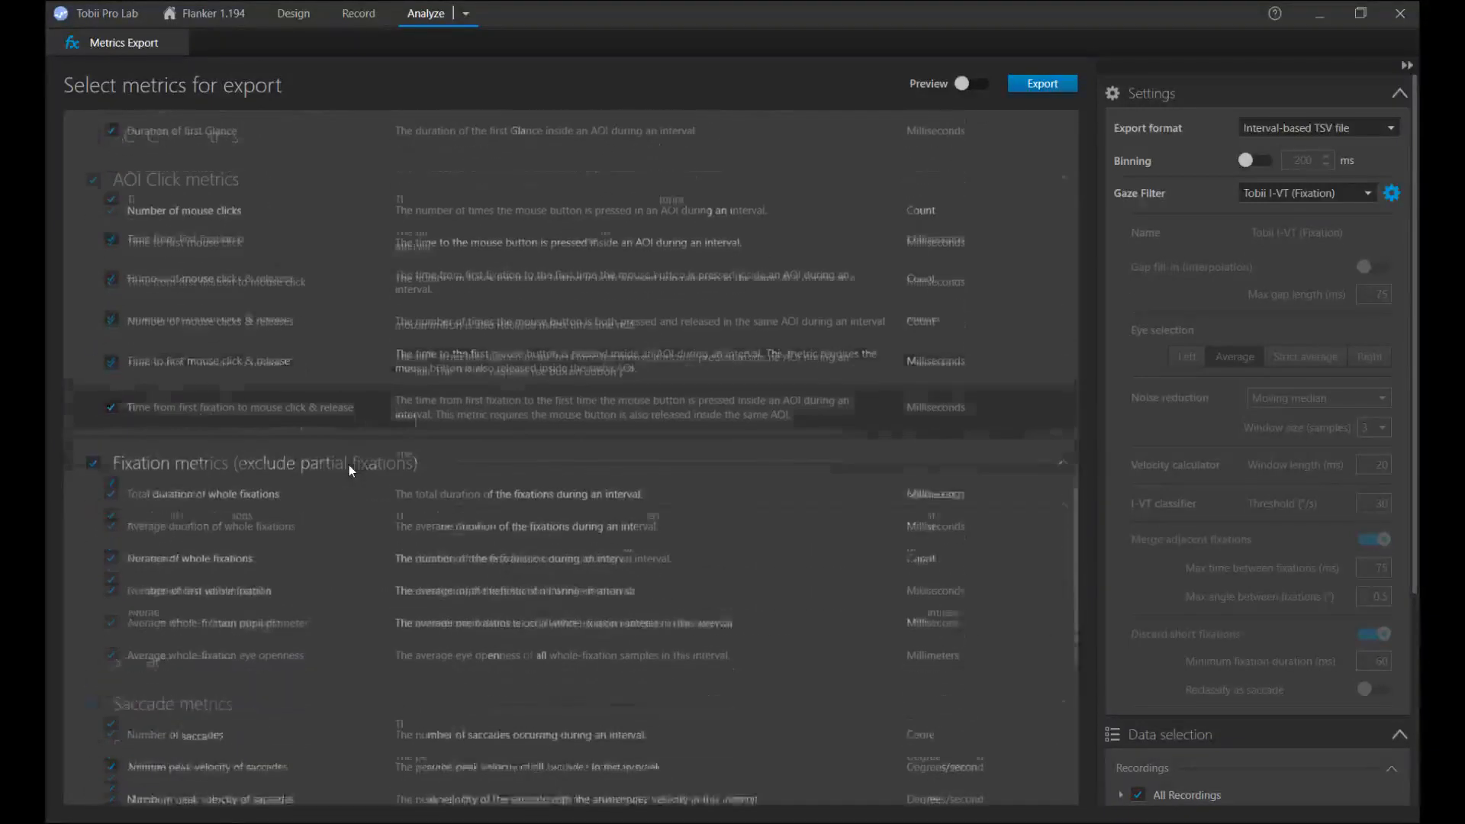
scroll(349, 467, "down", 3)
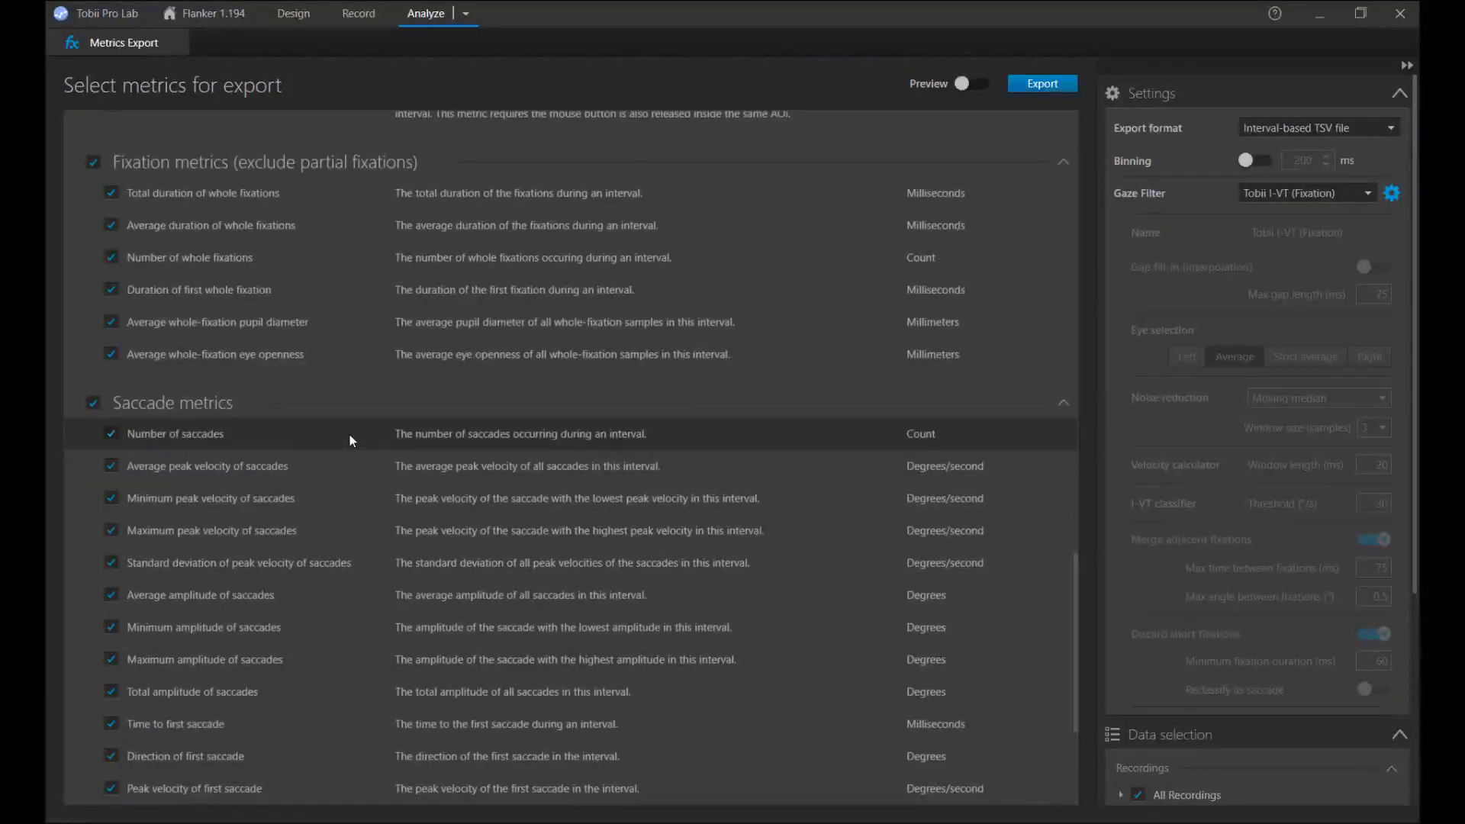
scroll(349, 433, "down", 1)
scroll(351, 457, "up", 3)
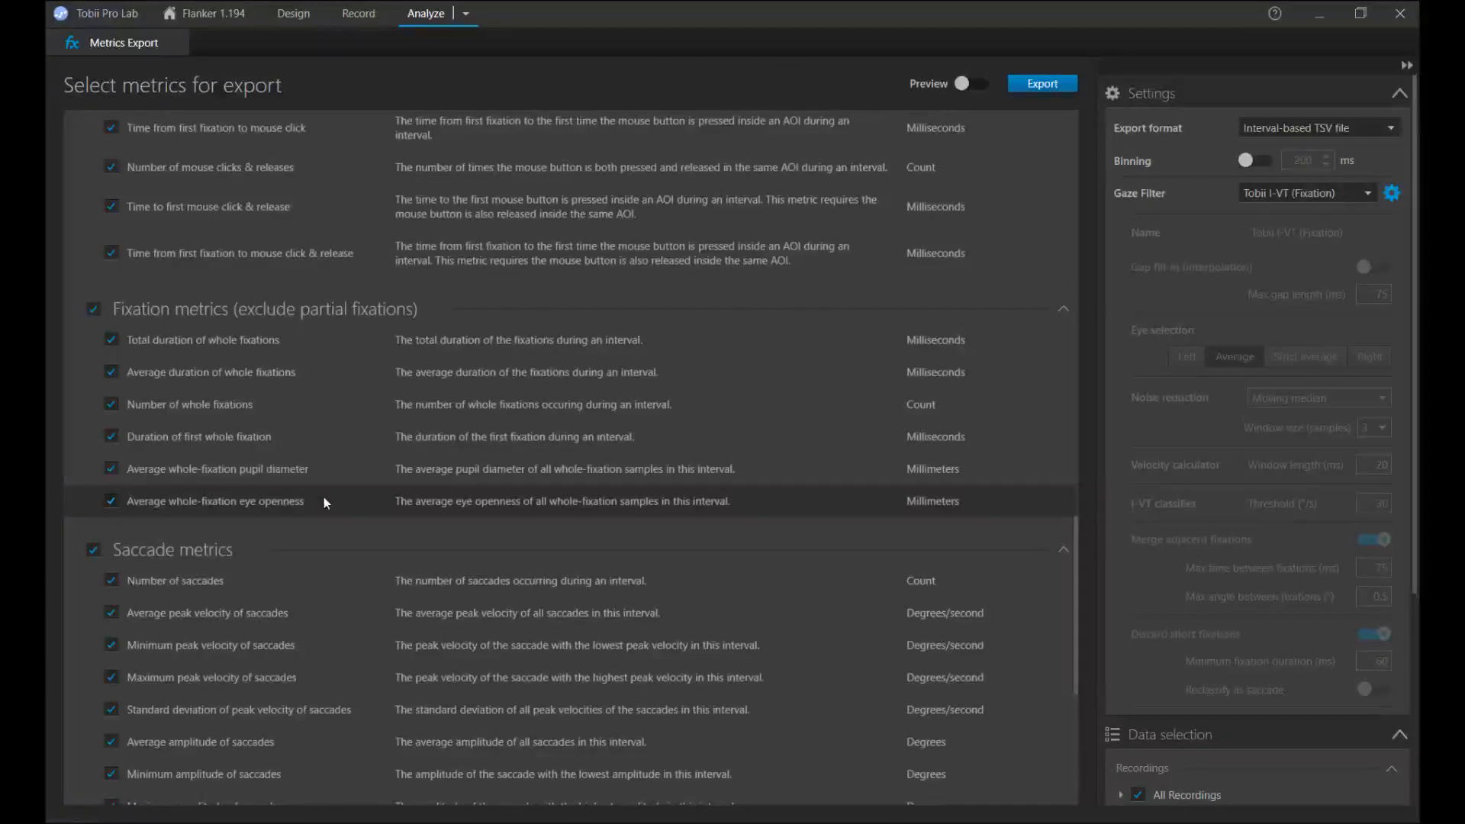
scroll(324, 500, "up", 5)
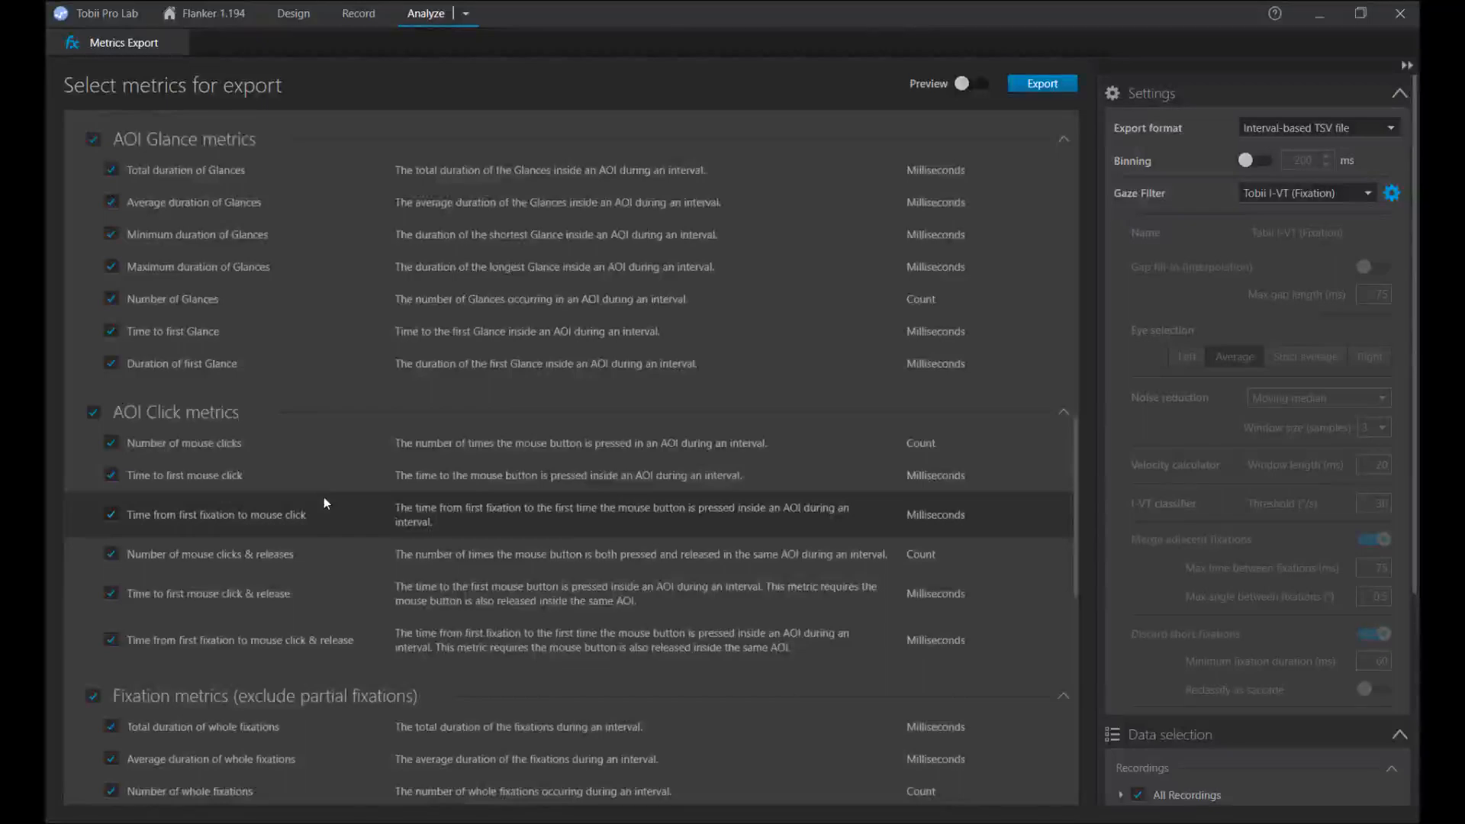
scroll(324, 502, "up", 4)
scroll(323, 503, "up", 3)
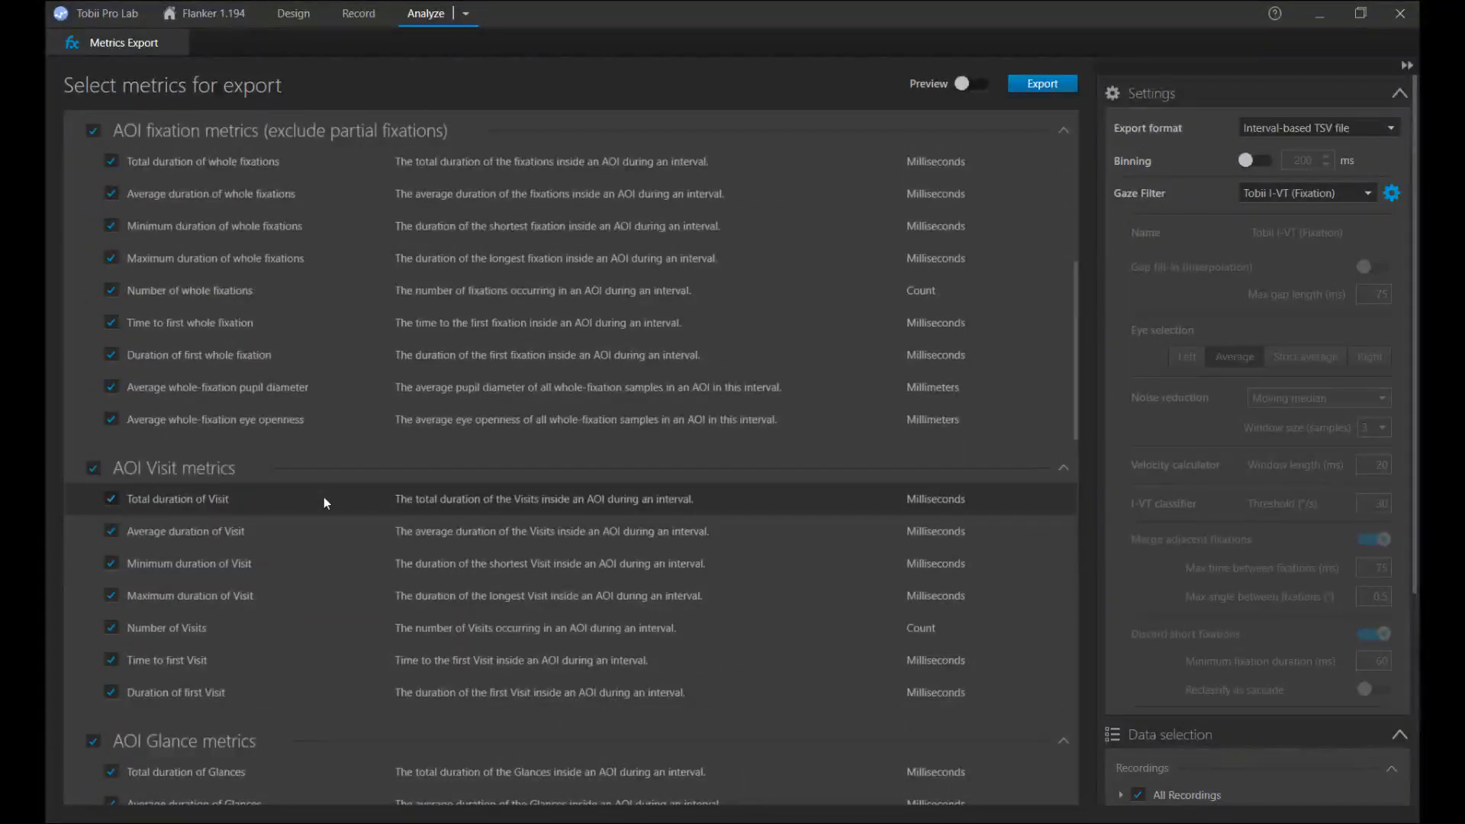
scroll(340, 497, "up", 3)
scroll(340, 495, "up", 2)
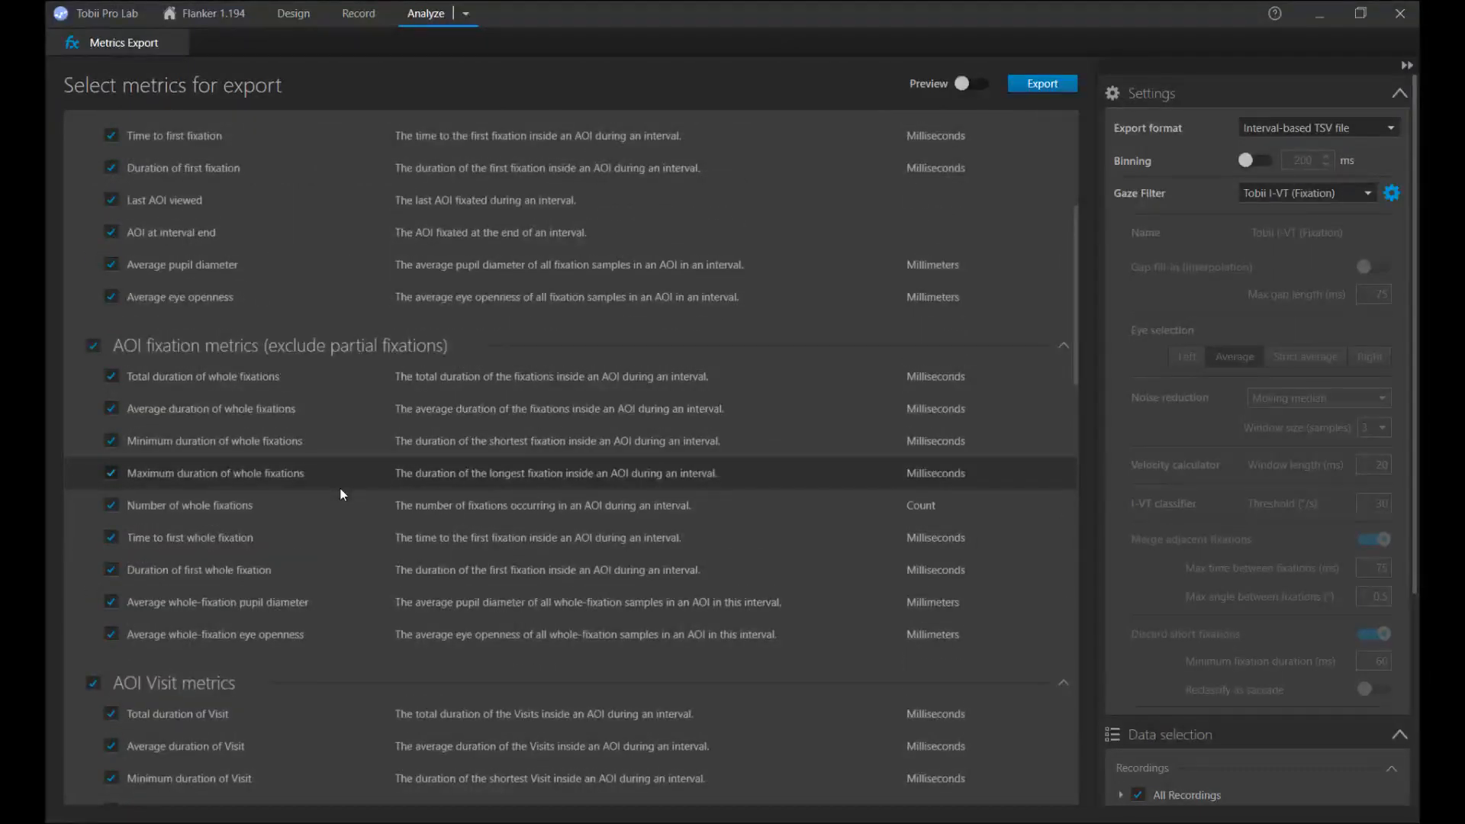
scroll(341, 494, "up", 8)
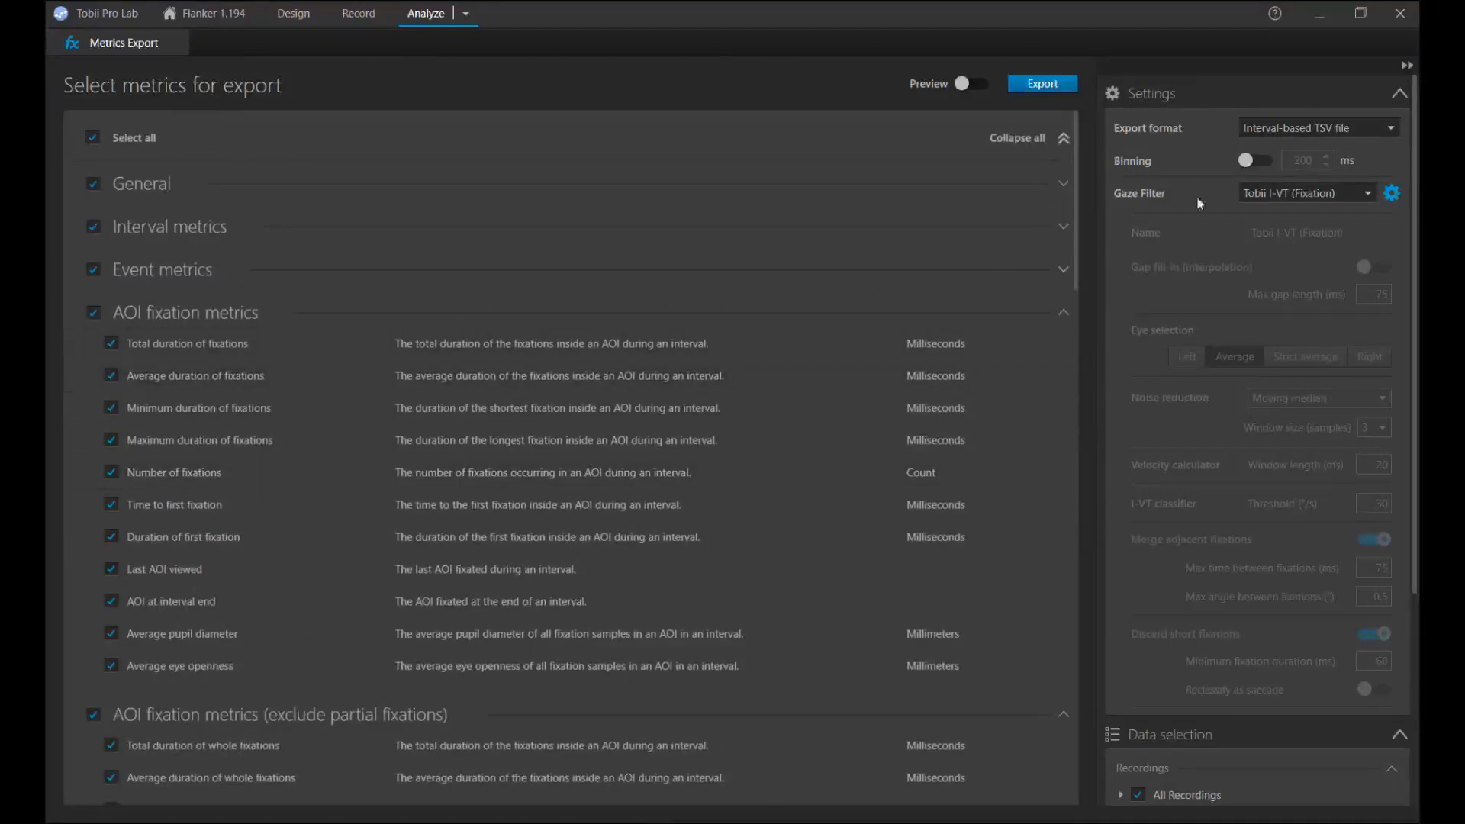
Review the available export formats and keep Interval-based TSV file for the metrics export
left_click(1318, 132)
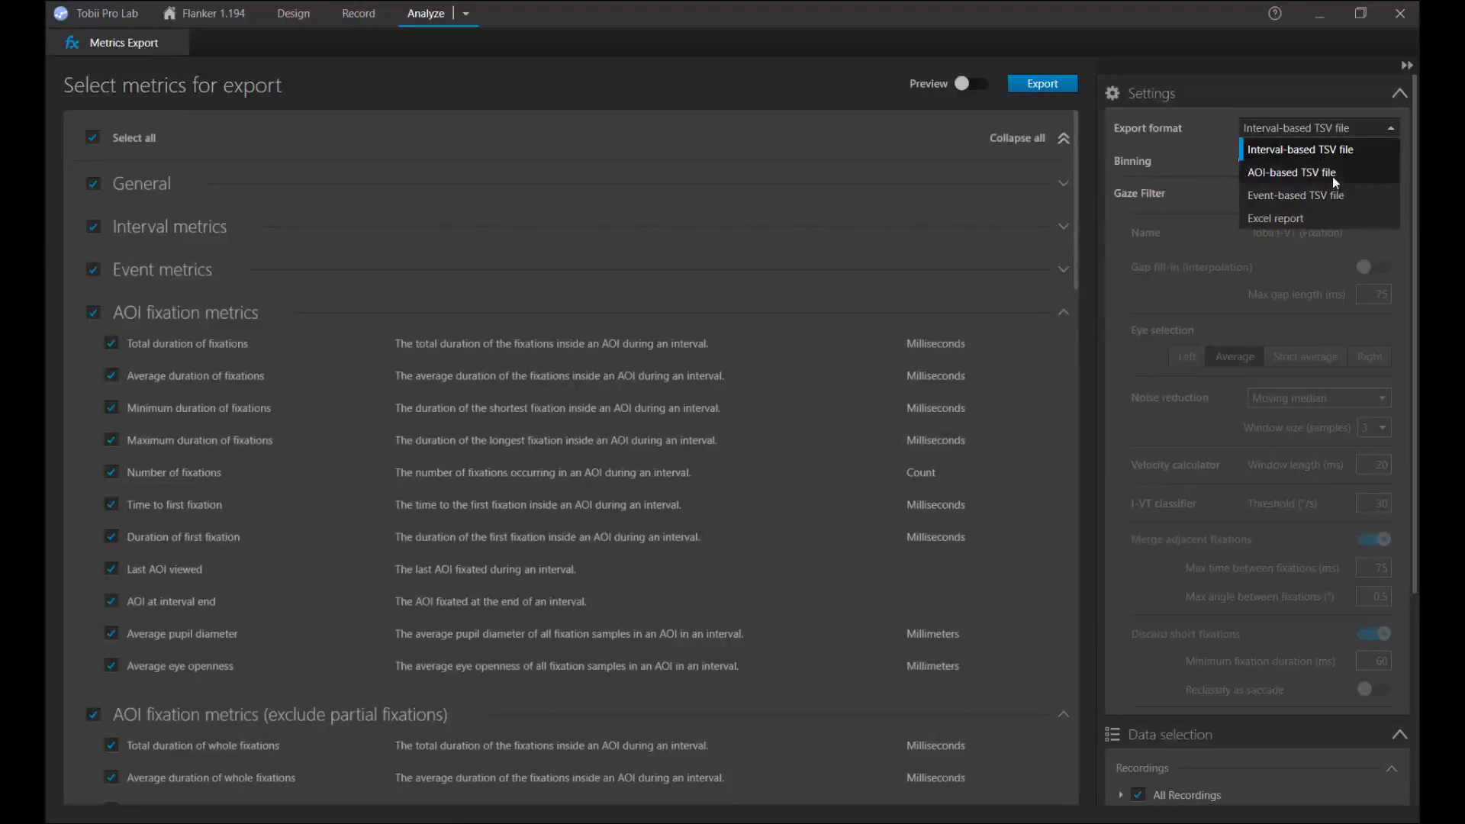
left_click(1331, 153)
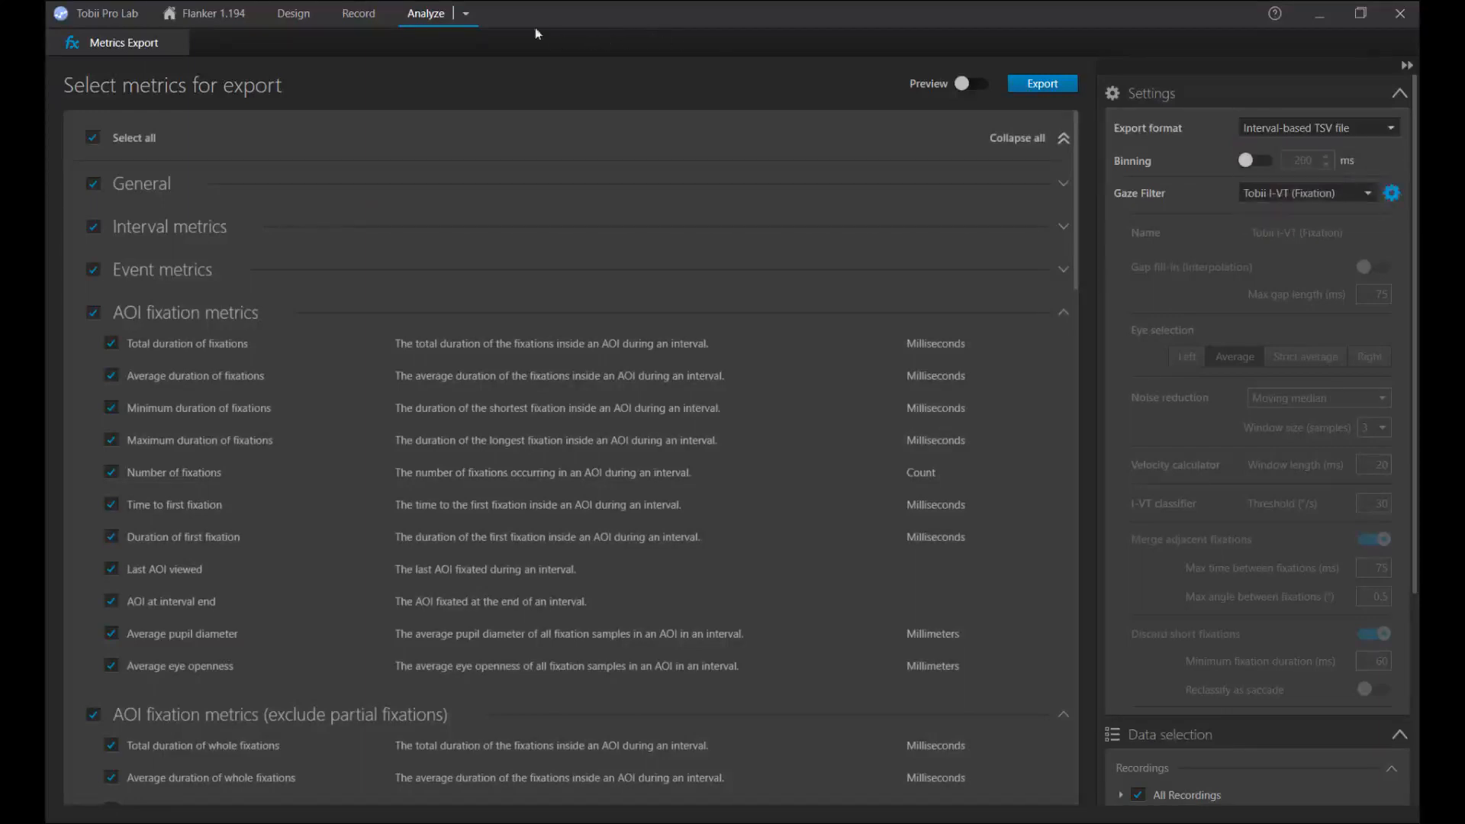
left_click(1037, 86)
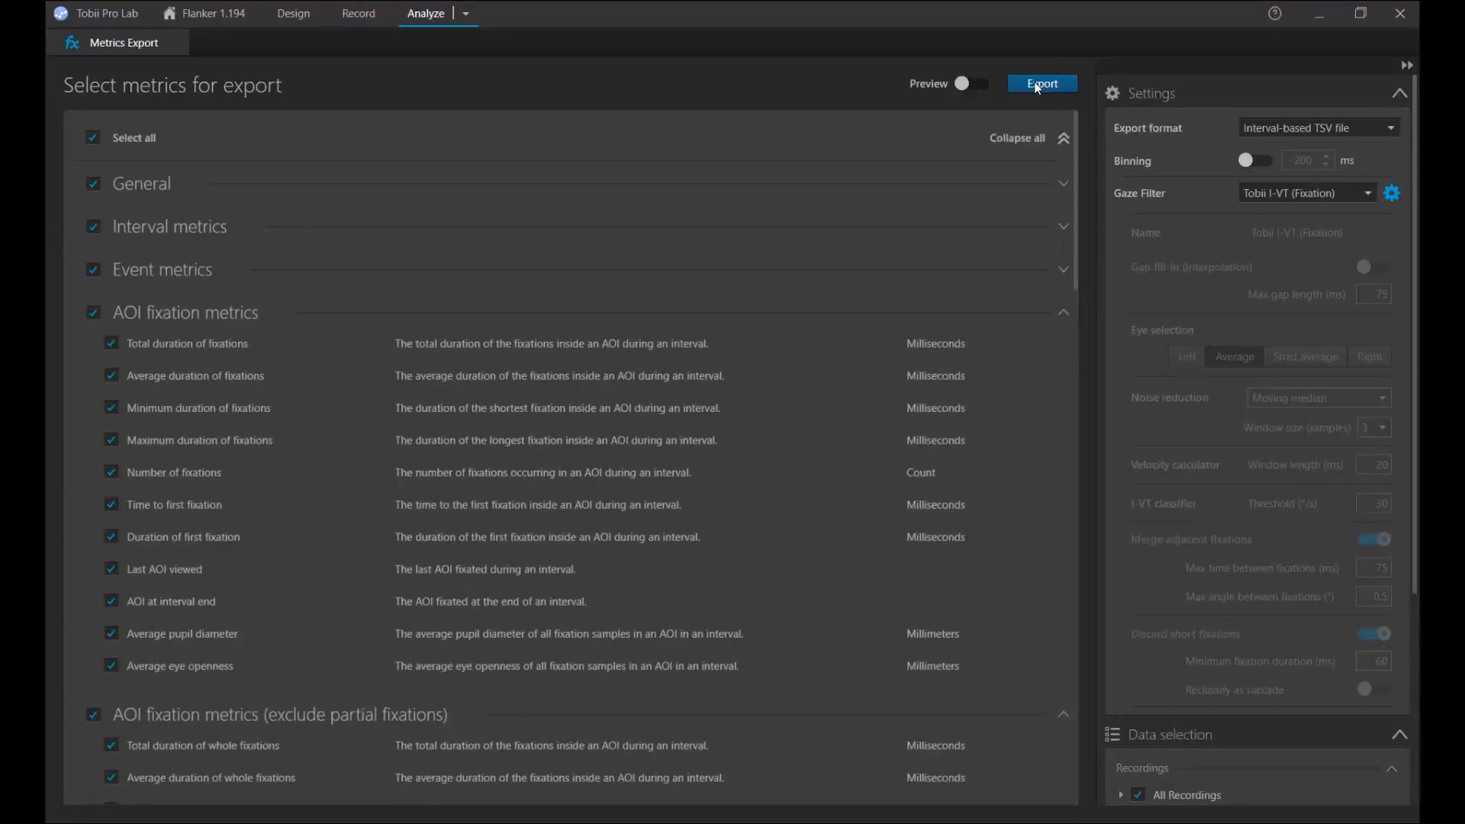
Open the Data Export page for selecting raw data to export
left_click(468, 14)
left_click(815, 165)
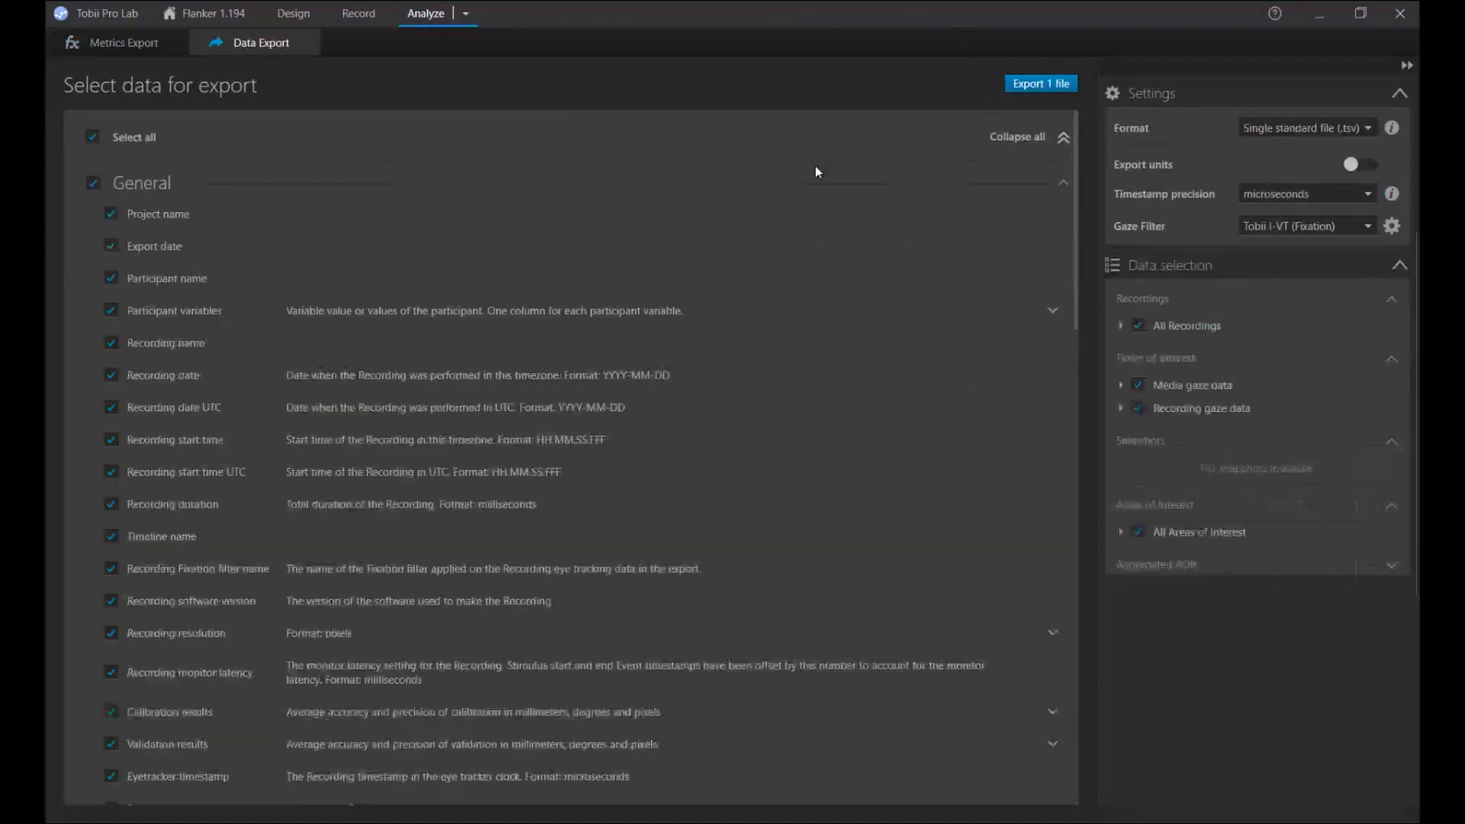